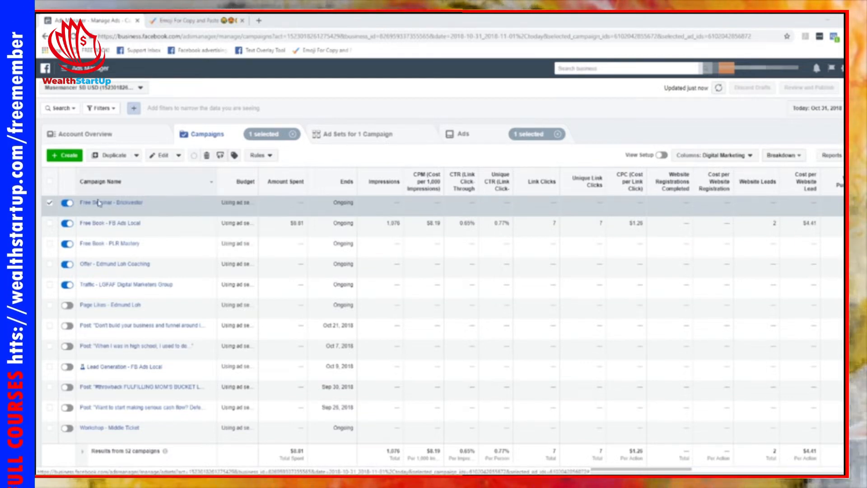
Open the ad sets of the Free Seminar - Bricvestor campaign and duplicate the ad set once into the original campaign
click(347, 140)
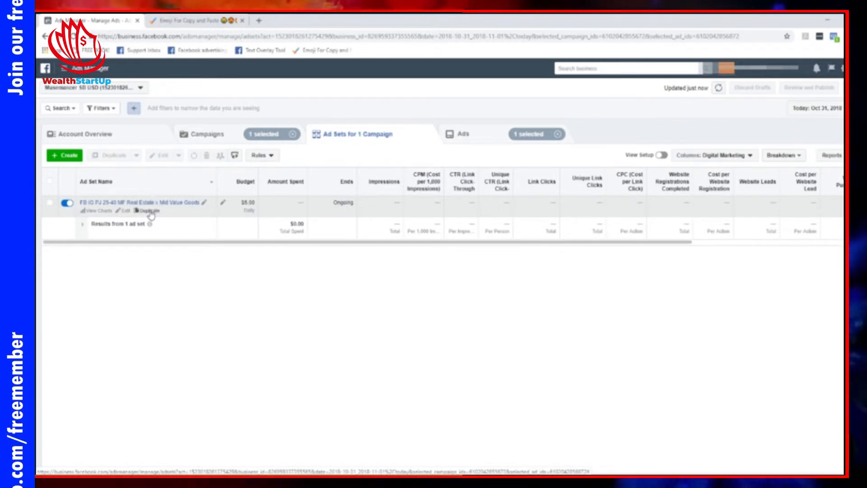
click(150, 212)
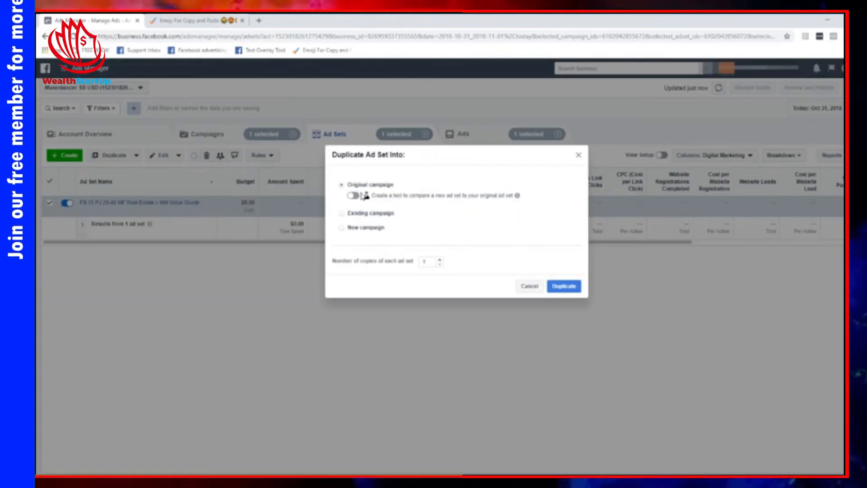
click(564, 287)
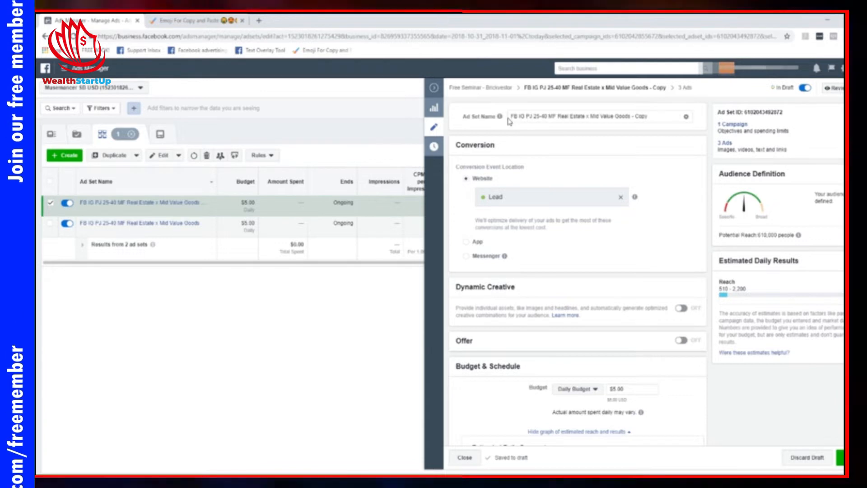
Review the duplicated ad set's name, conversion event, budget, schedule, location, age, language and detailed targeting settings
drag(630, 116, 655, 117)
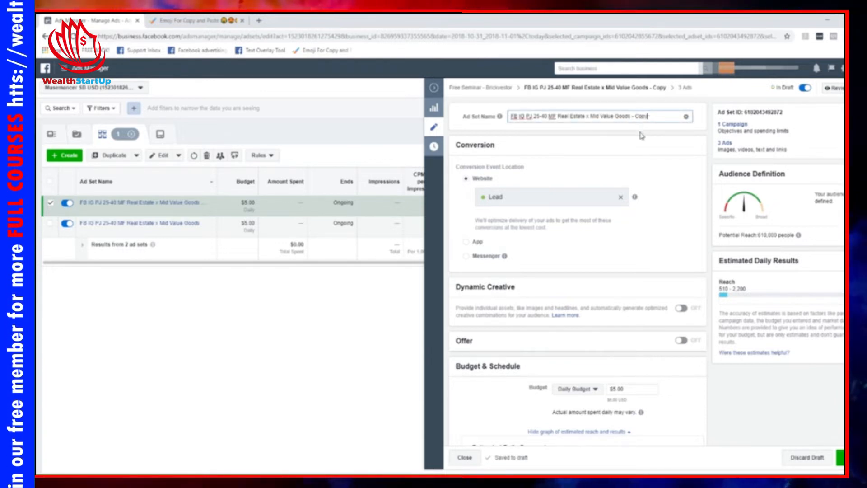
click(519, 133)
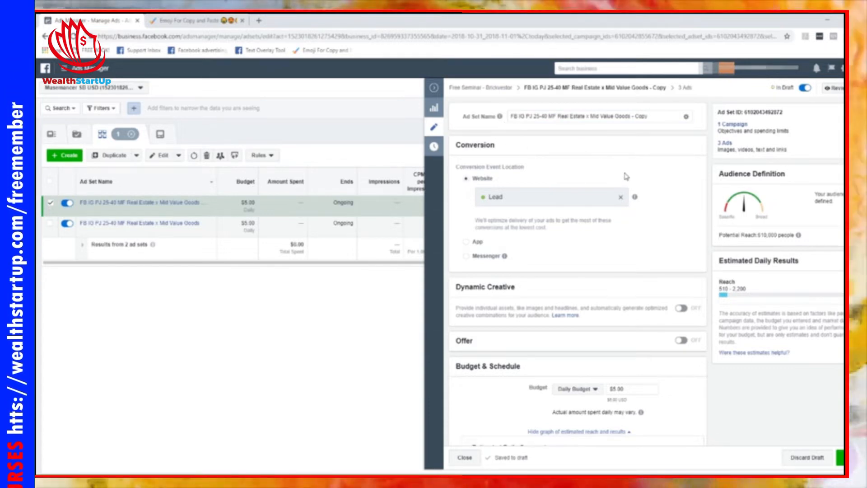
scroll(621, 175, down, 1)
scroll(519, 181, up, 1)
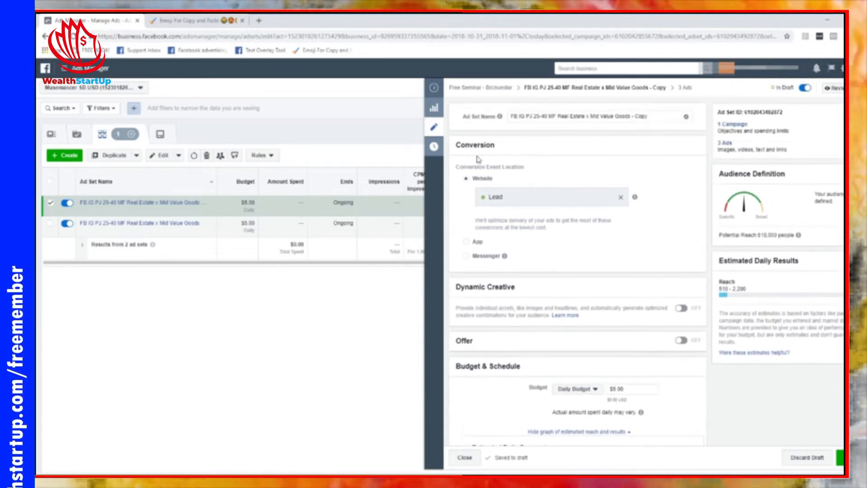
scroll(499, 221, down, 1)
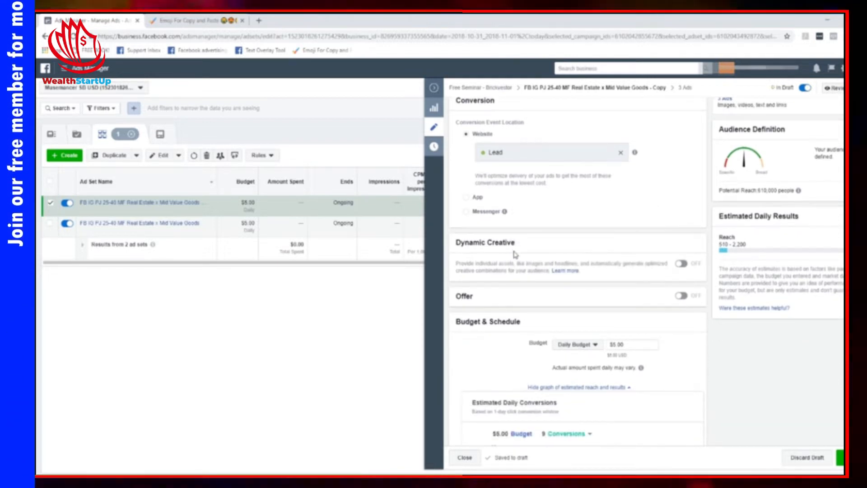
scroll(554, 215, down, 2)
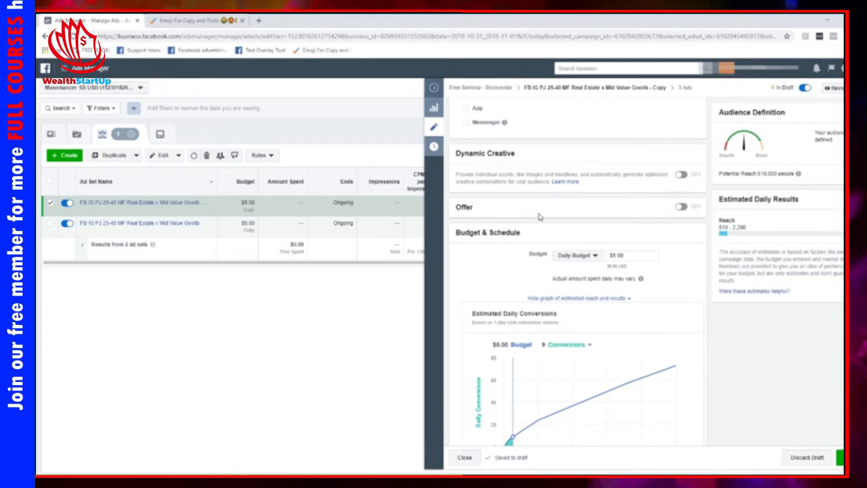
scroll(513, 219, down, 1)
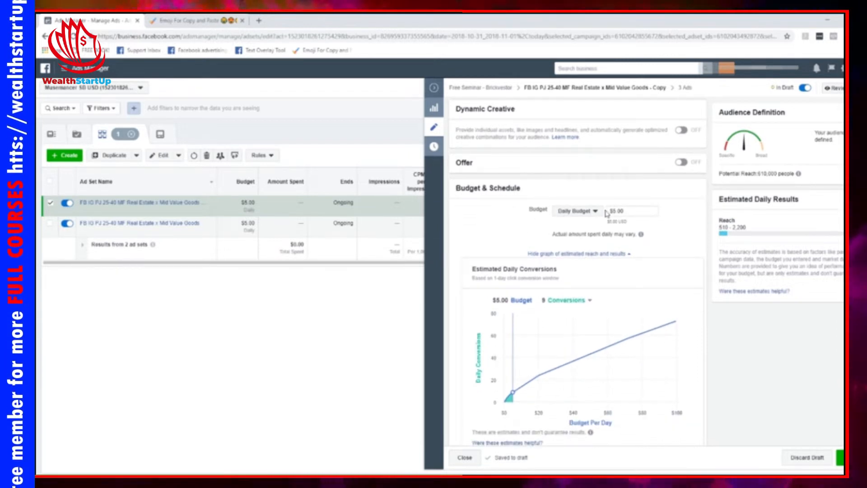
scroll(649, 224, down, 2)
scroll(618, 209, up, 2)
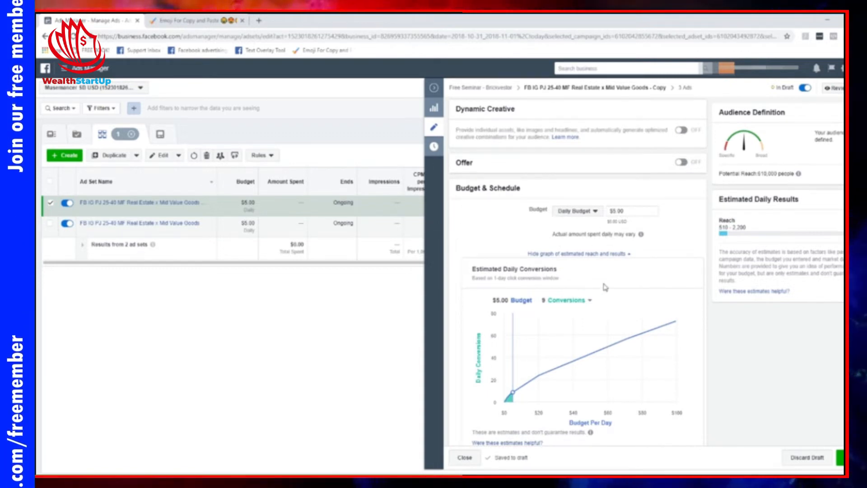
scroll(604, 284, down, 5)
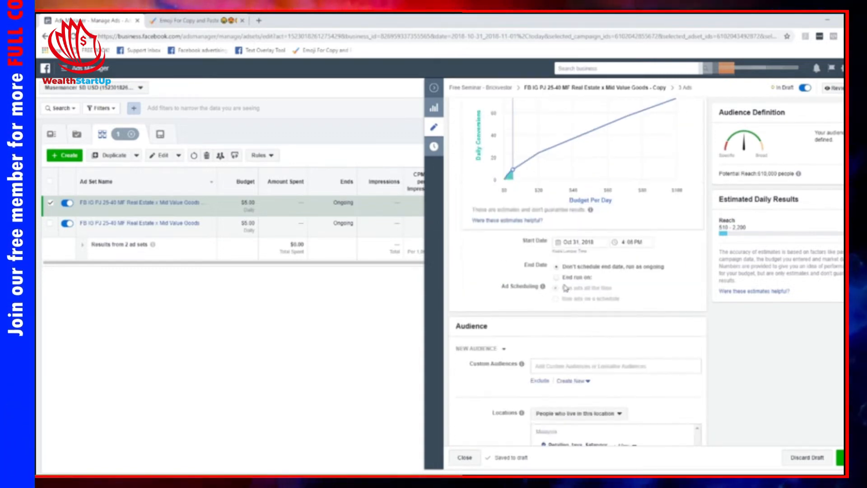
scroll(564, 285, down, 3)
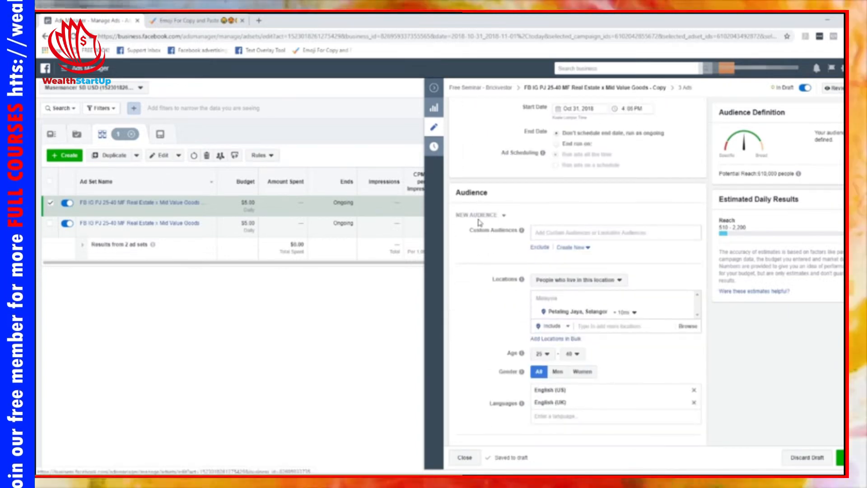
scroll(497, 250, down, 2)
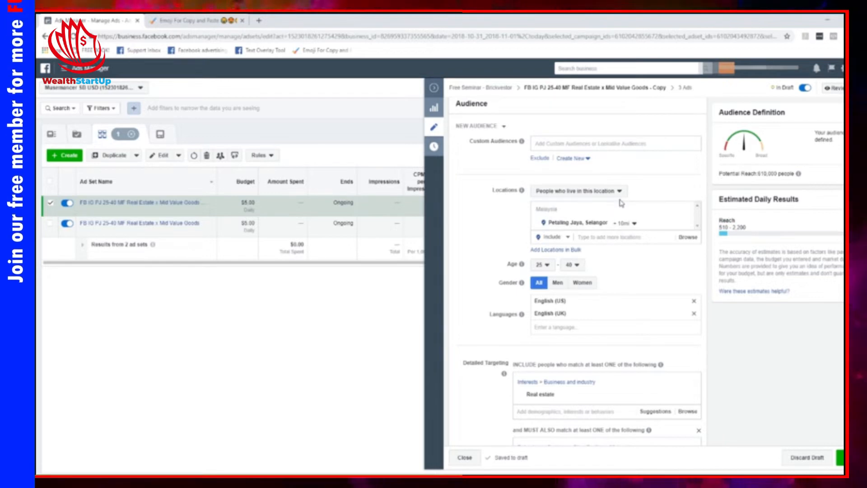
scroll(483, 251, down, 2)
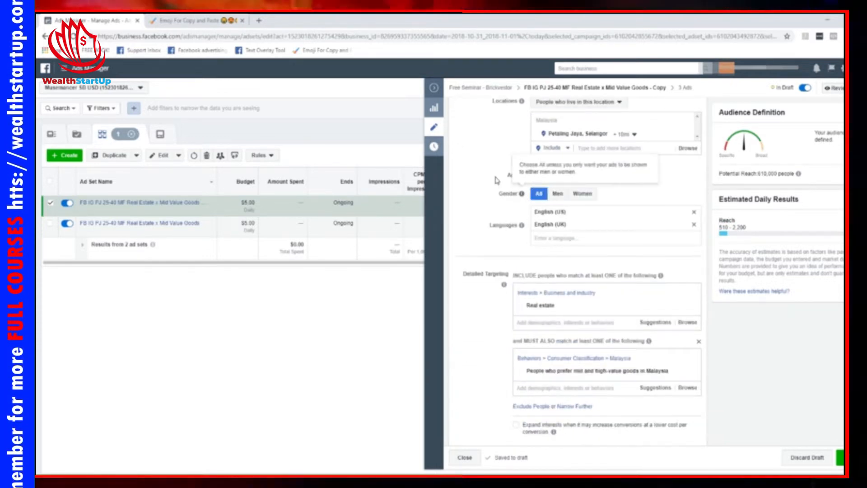
scroll(493, 249, down, 2)
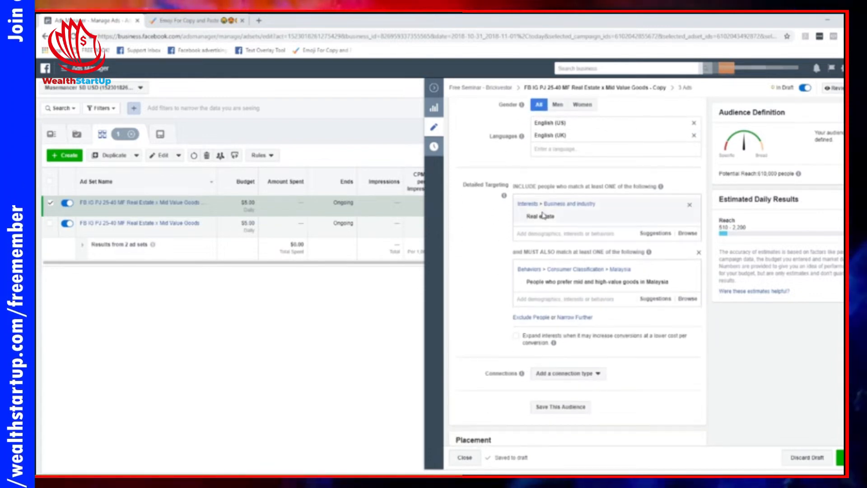
Clear the existing detailed targeting, try the Wealth Creation interest, and use Passive income in its place
mouse_move(564, 222)
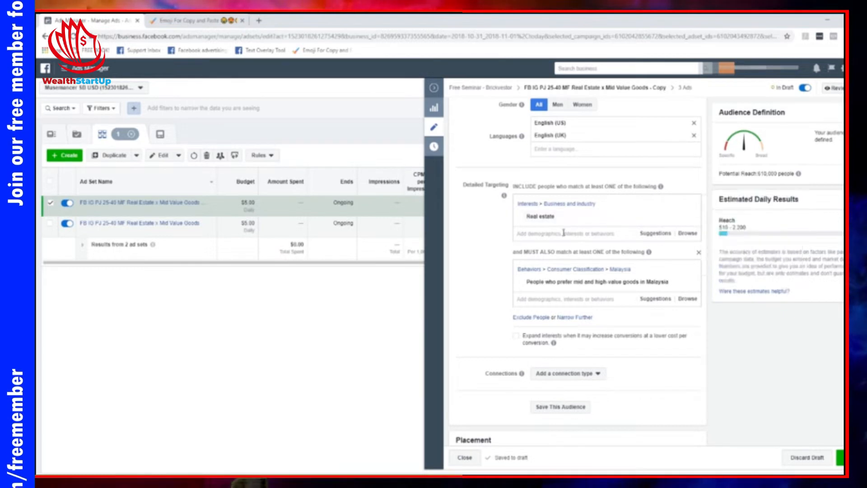
click(558, 234)
text(wealth creation)
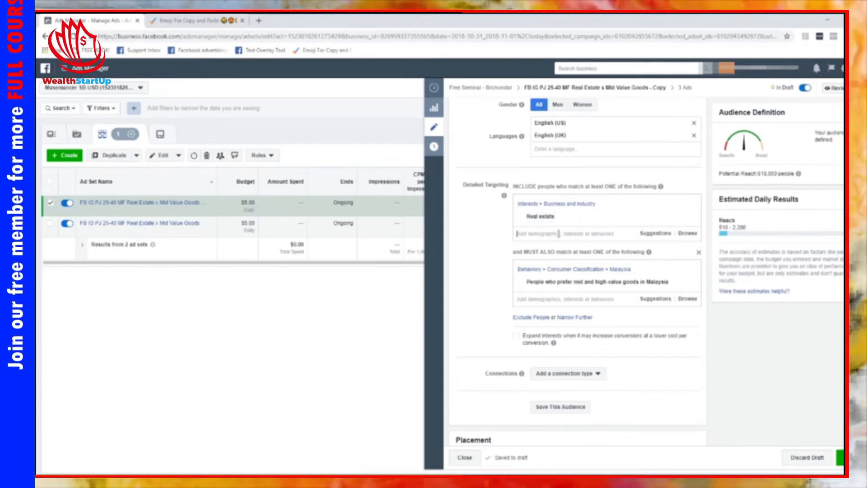
click(573, 171)
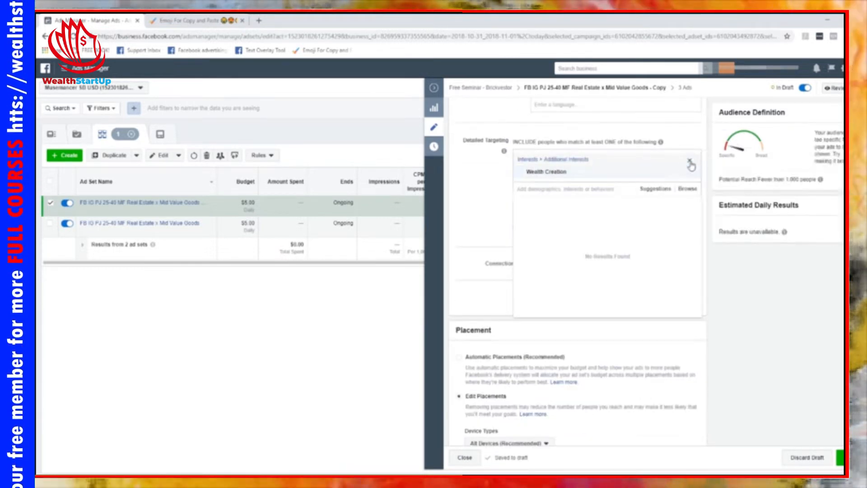
text(passive income)
click(542, 171)
Search the detailed targeting interests for "residual income" and "financial freedom"
click(546, 189)
text(residual income)
key(ctrl+a)
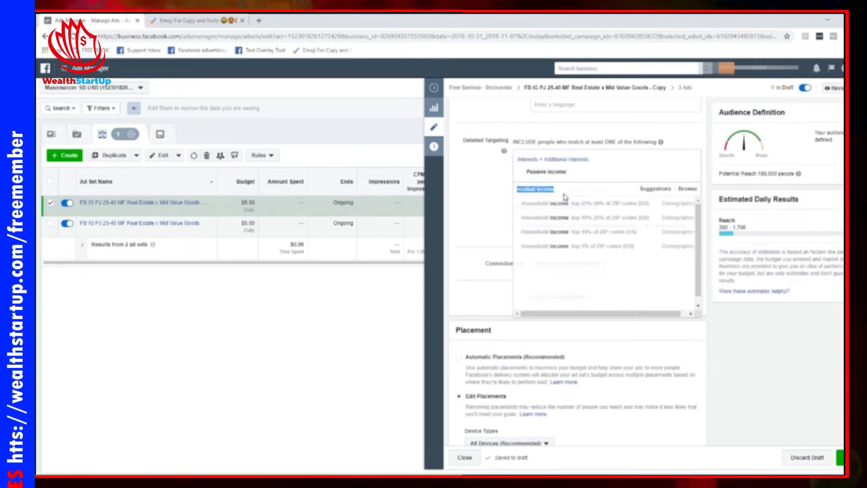
key(BackSpace)
text(financial freedom)
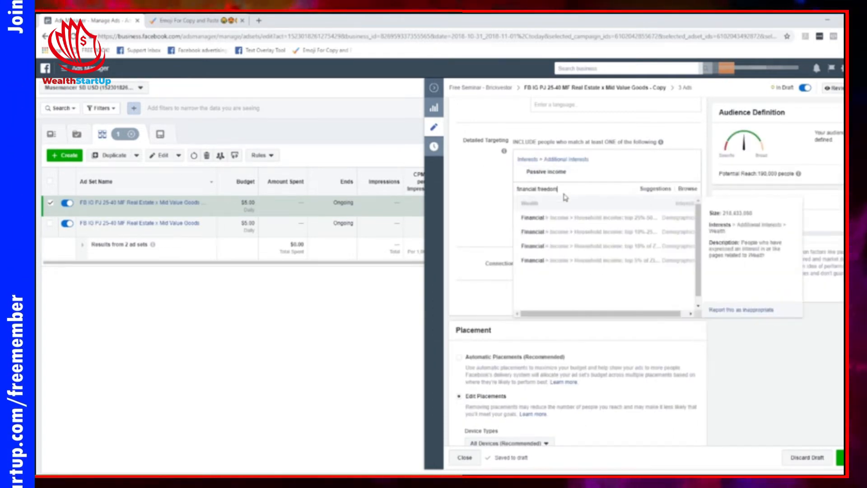
key(ctrl+a)
key(BackSpace)
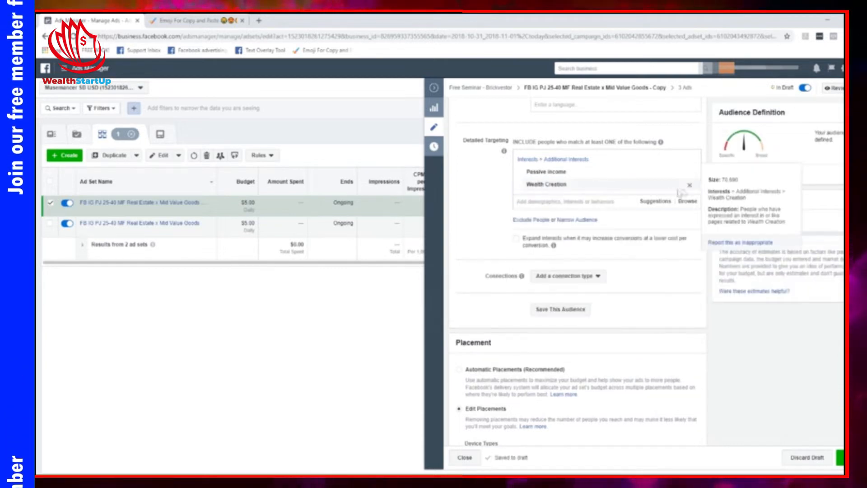
Search the detailed targeting interests for "assets", browse the suggestions and close the list
click(581, 189)
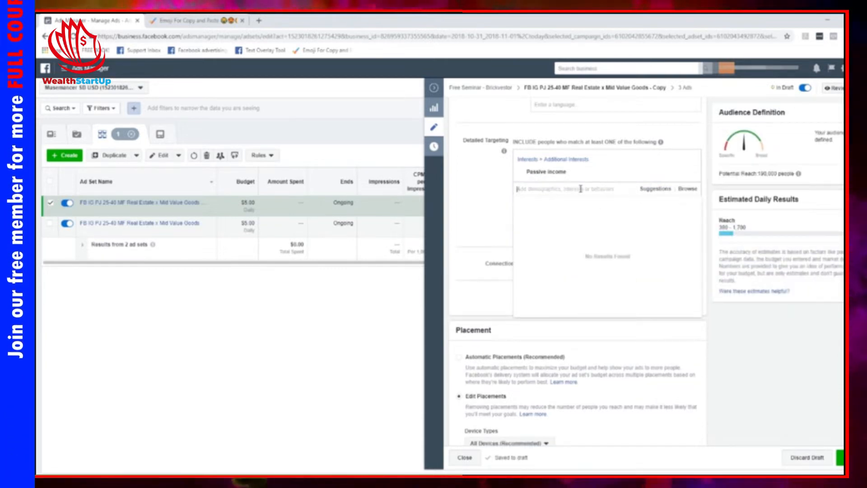
text(assets)
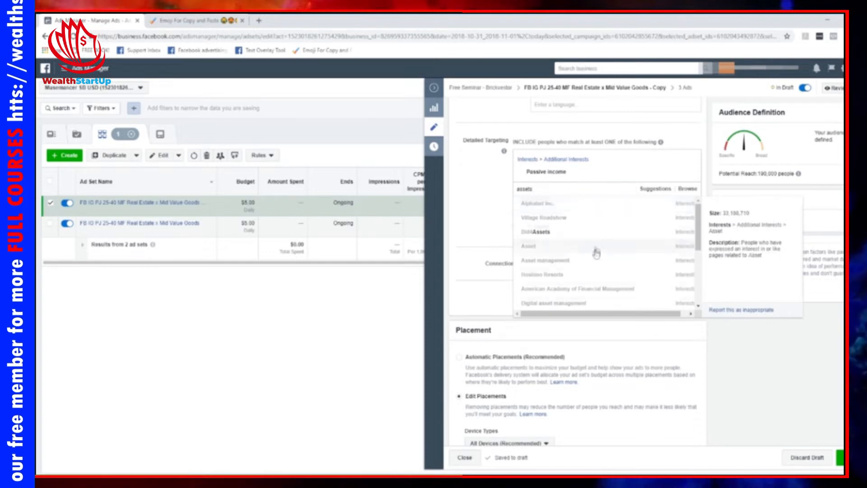
scroll(592, 236, down, 2)
scroll(591, 235, up, 3)
click(478, 189)
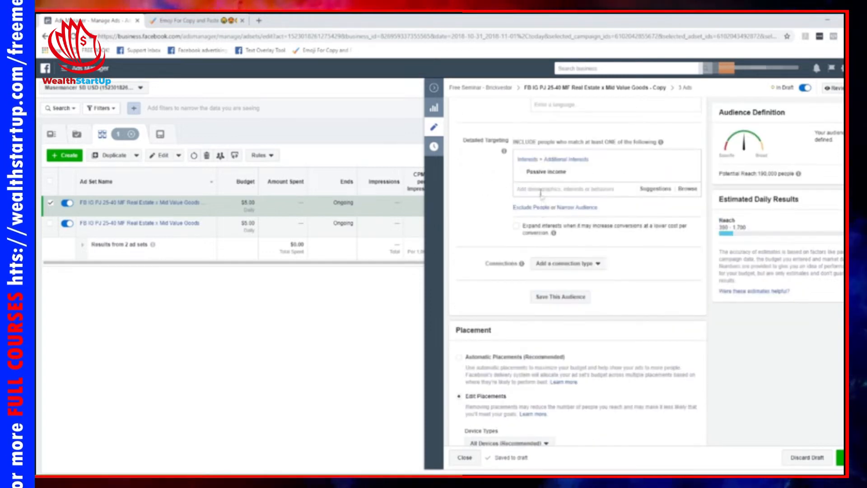
Set the audience's maximum age to 55
scroll(542, 202, up, 2)
click(572, 131)
click(571, 131)
click(571, 131)
click(577, 245)
click(572, 131)
Add the Wealth Creation interest to the detailed targeting alongside Passive income
click(537, 278)
text(wealth creation)
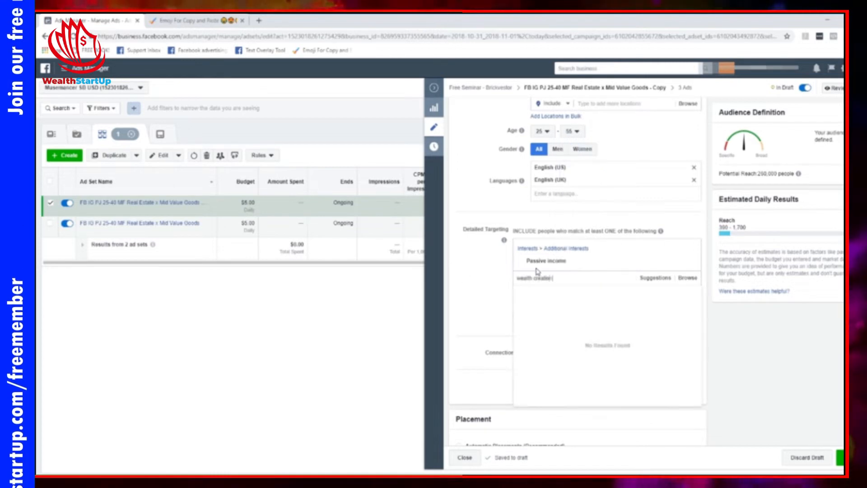
click(537, 273)
scroll(606, 186, up, 2)
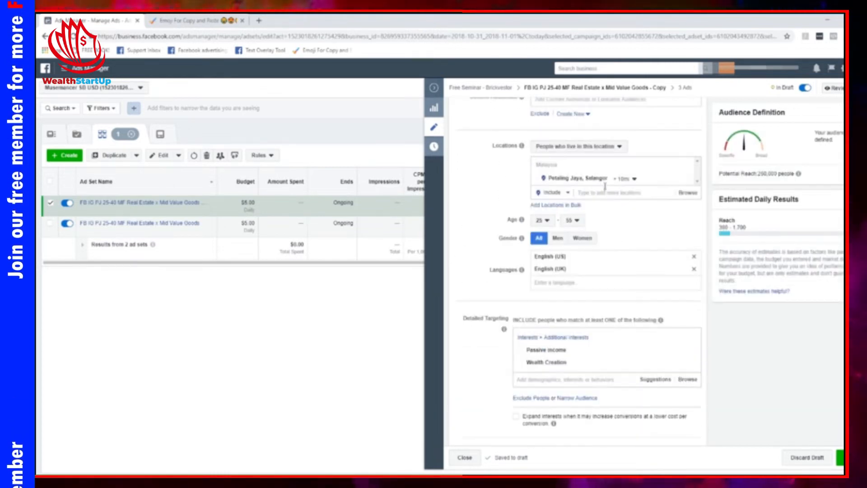
Search the interests for "income", add Income Property to the detailed targeting, and browse the remaining income suggestions
scroll(605, 187, down, 1)
click(564, 349)
text(income)
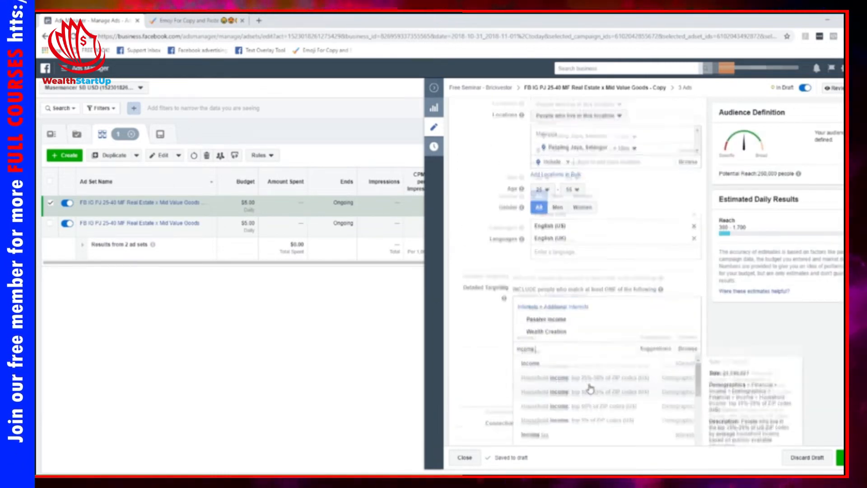
scroll(583, 379, down, 2)
click(564, 329)
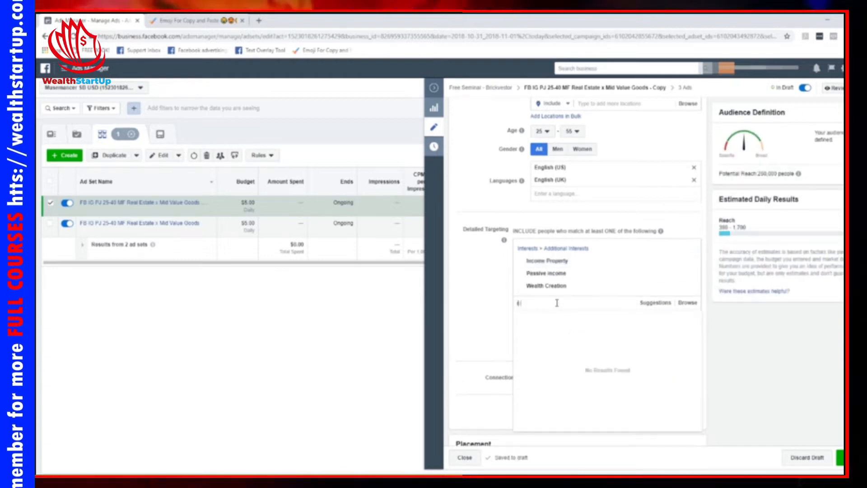
text(income)
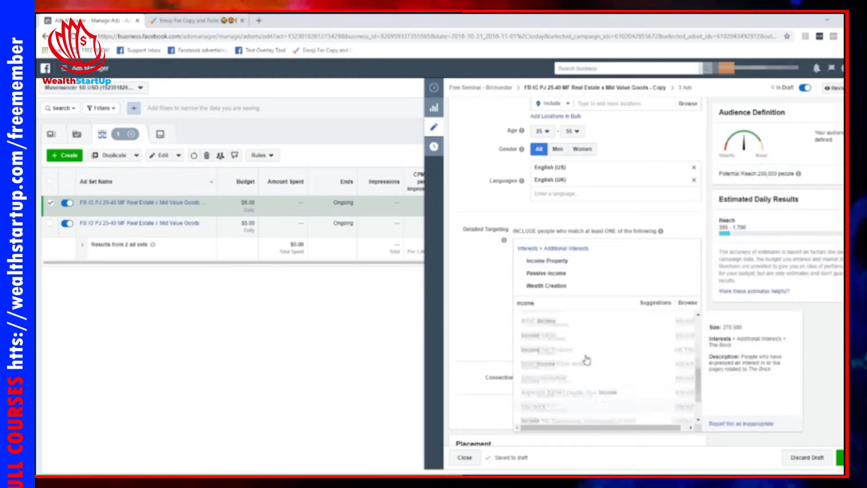
scroll(586, 359, up, 1)
Search for residual and landlord interests, add Landlord to the detailed targeting, and close the suggestions
double_click(524, 347)
text(Res)
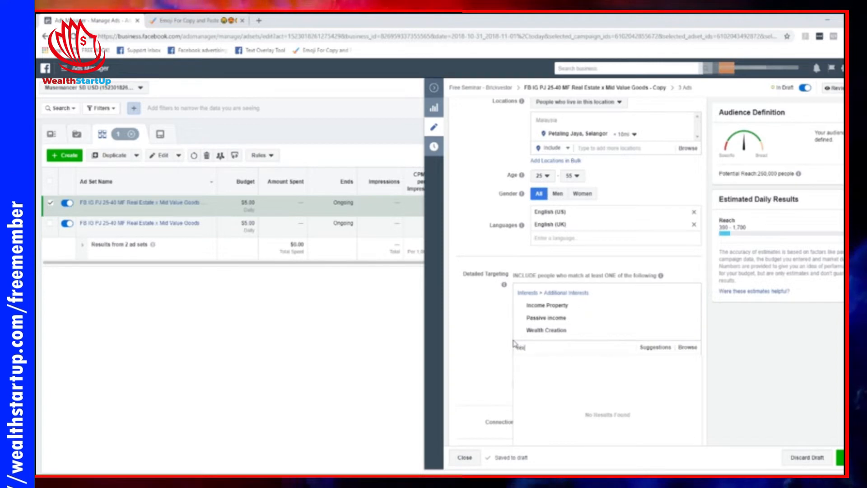
text(idual)
text(ord)
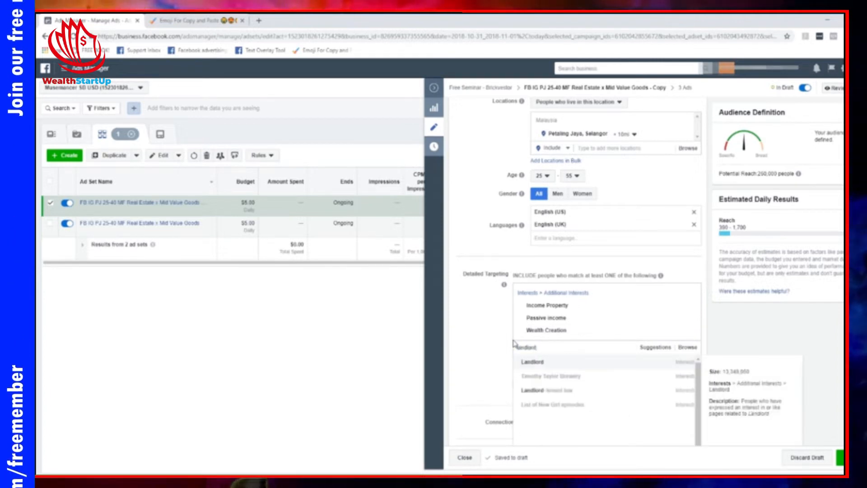
click(528, 362)
mouse_move(686, 337)
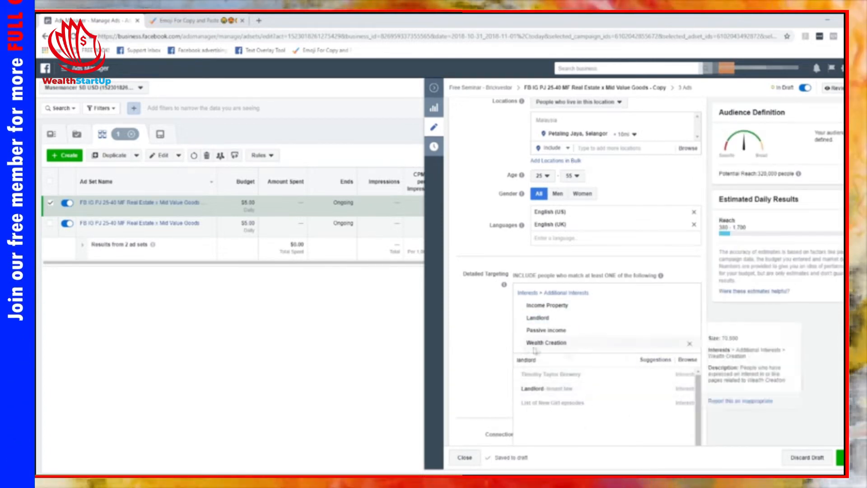
click(605, 360)
key(Escape)
click(572, 175)
click(588, 184)
click(573, 176)
click(574, 190)
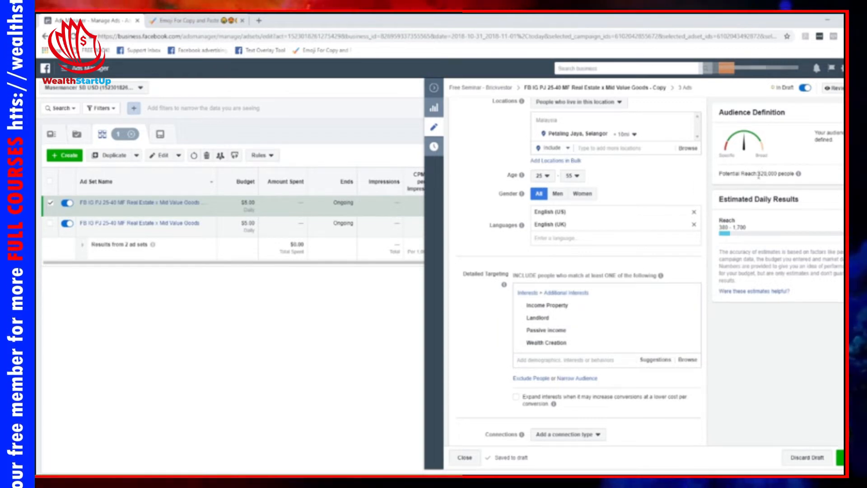
Examine the size and description details of the selected targeting interests
mouse_move(636, 351)
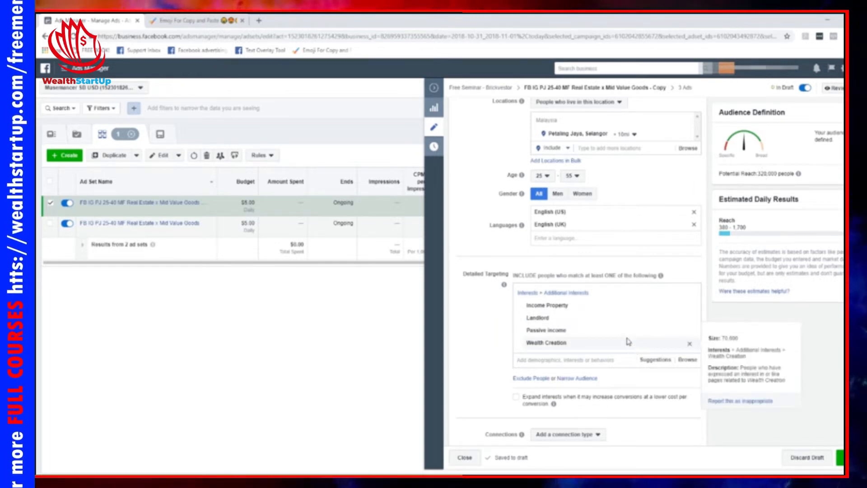
mouse_move(619, 308)
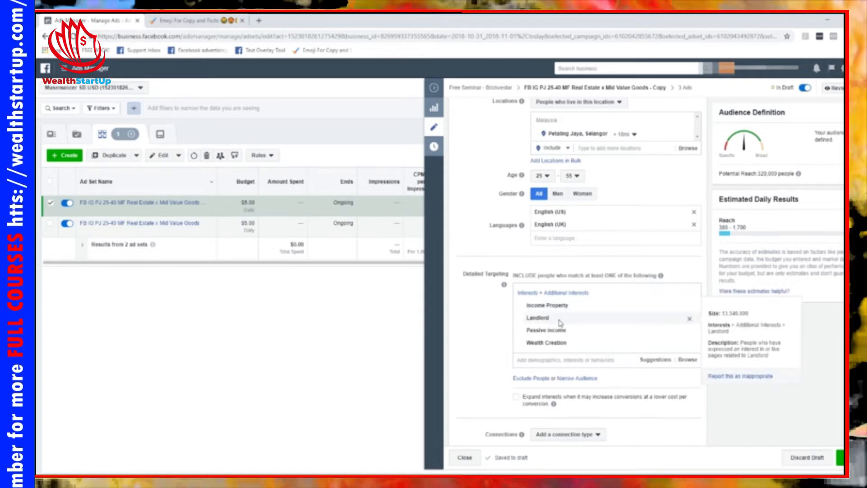
Add the suggested Real estate entrepreneur interest to the detailed targeting and close the suggestions
click(660, 360)
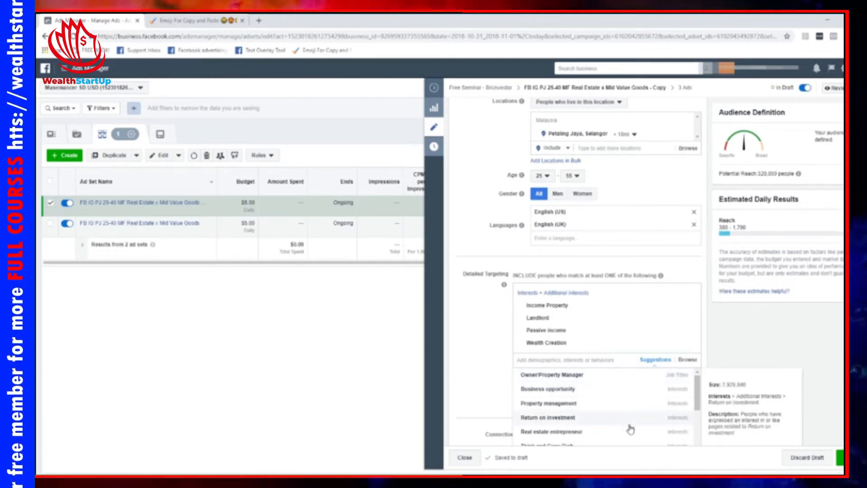
click(587, 431)
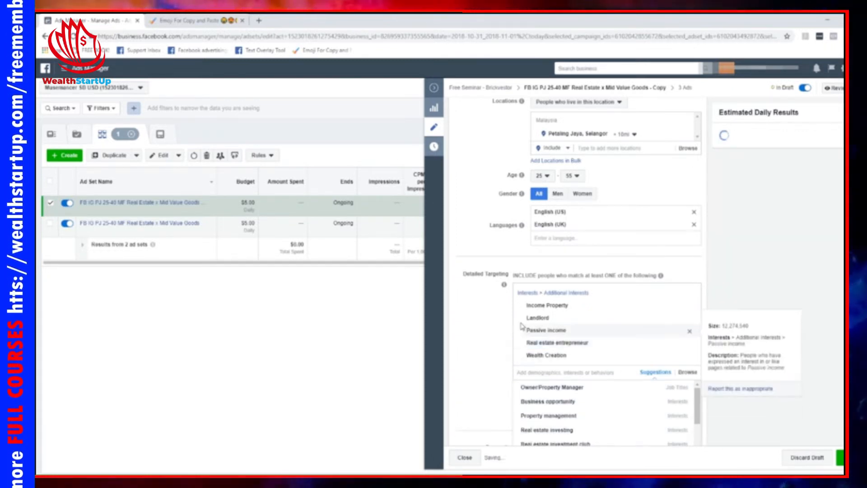
click(500, 324)
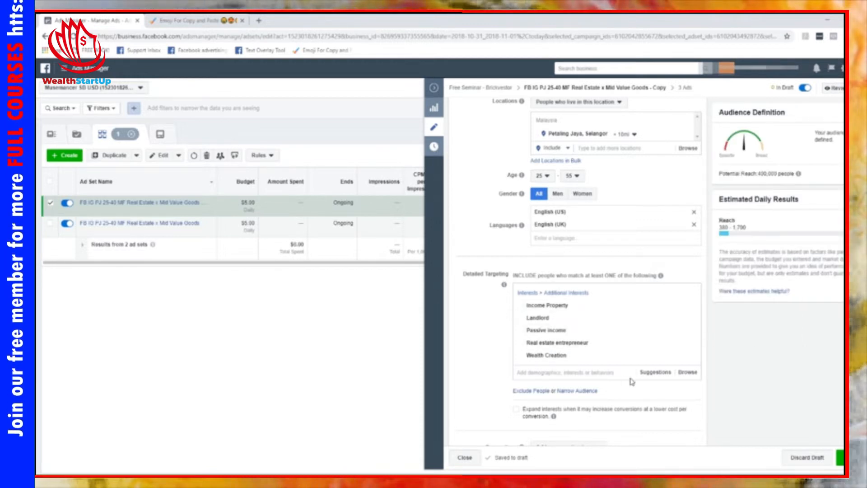
Review the selected interests, the connection and placement options, and the optimization and delivery settings of the copied ad set
mouse_move(548, 323)
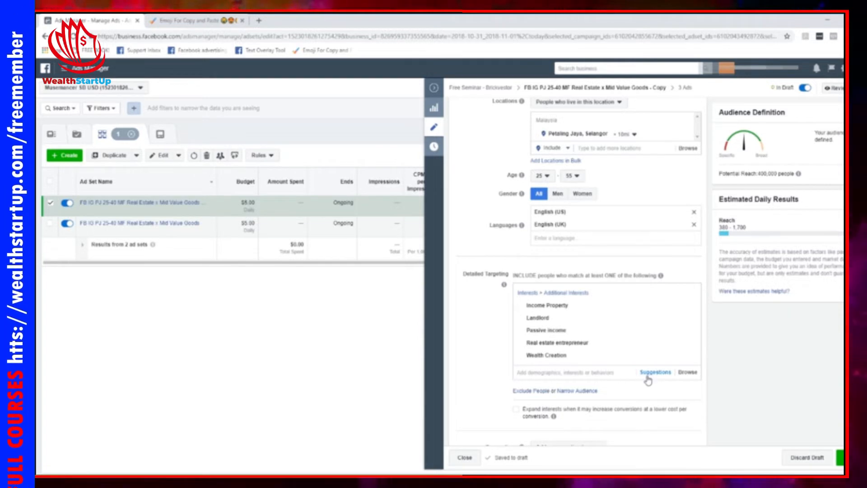
mouse_move(569, 349)
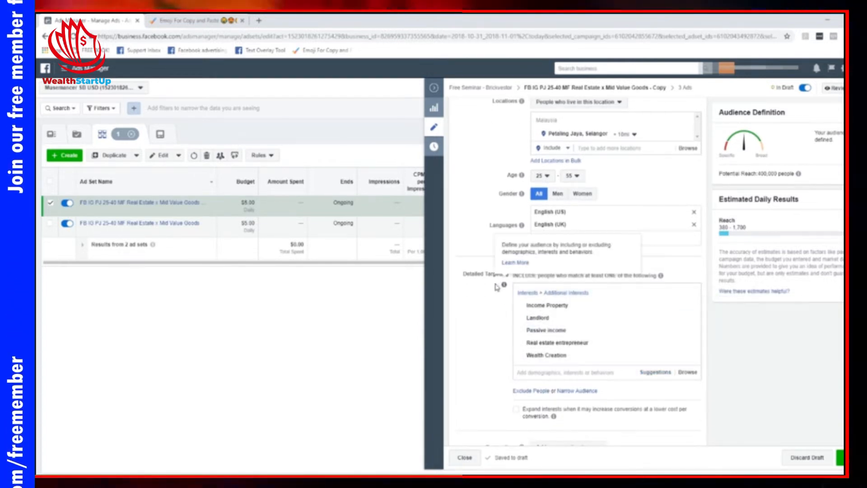
scroll(567, 375, down, 6)
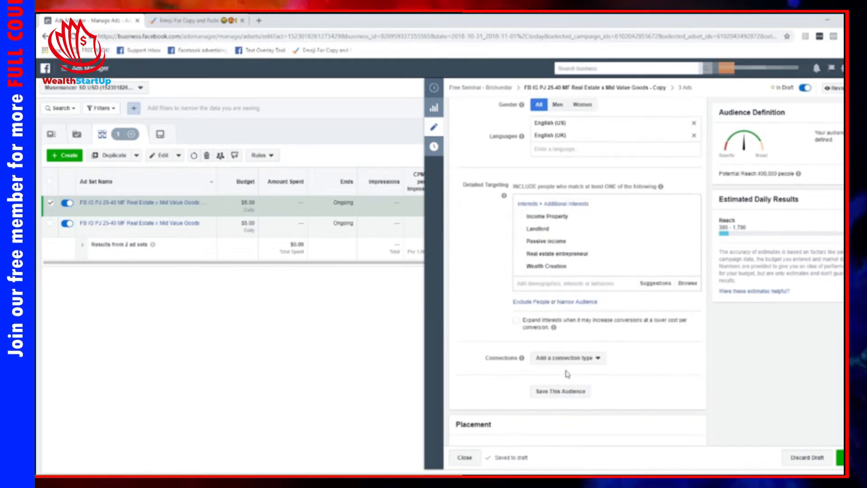
scroll(567, 375, down, 3)
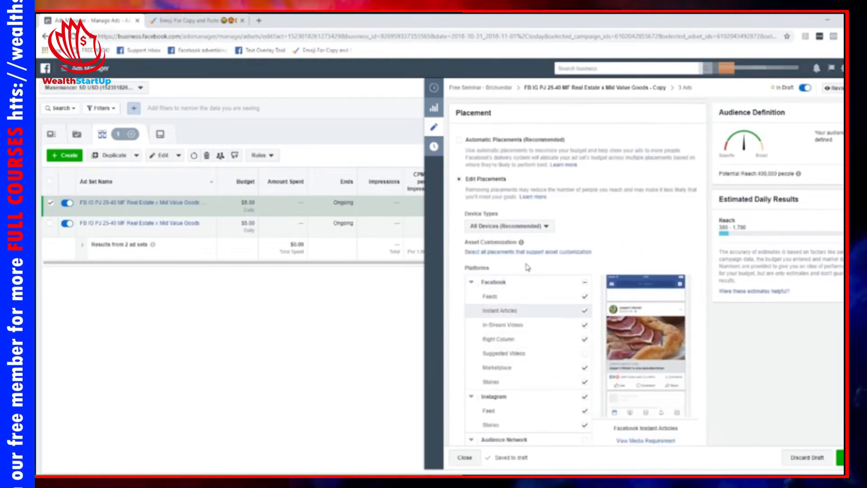
scroll(495, 191, down, 3)
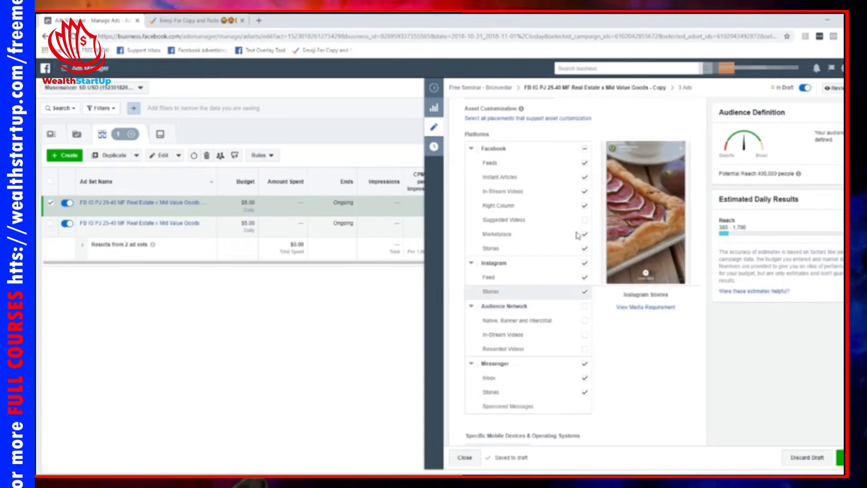
scroll(623, 360, down, 6)
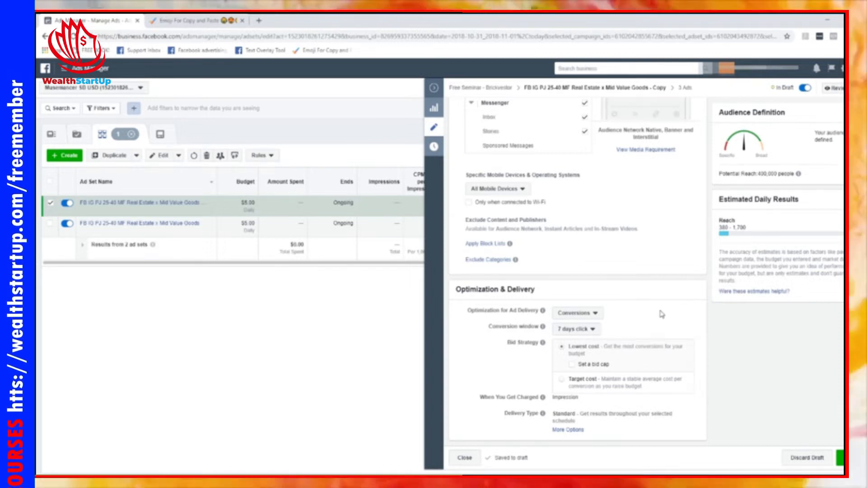
scroll(664, 316, up, 5)
scroll(660, 316, up, 15)
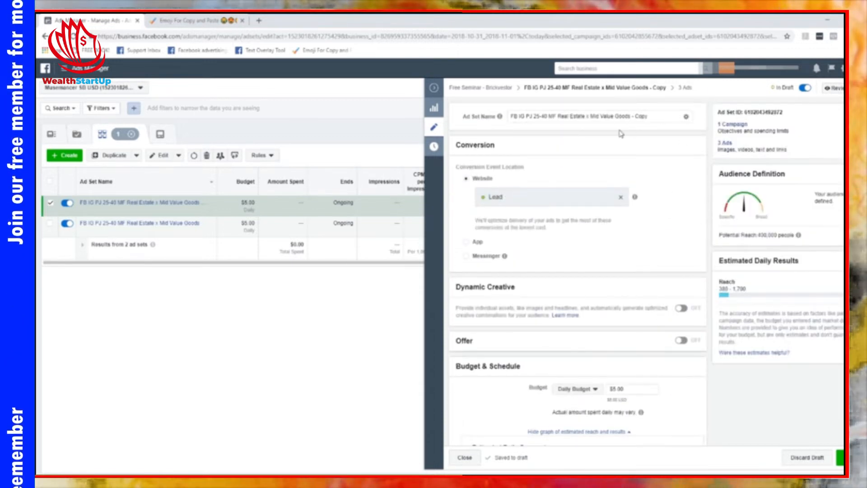
Rename the copied ad set to "FB IG PJ 25-40 MF Income Property", checking the targeted interests for the wording
drag(559, 118, 608, 117)
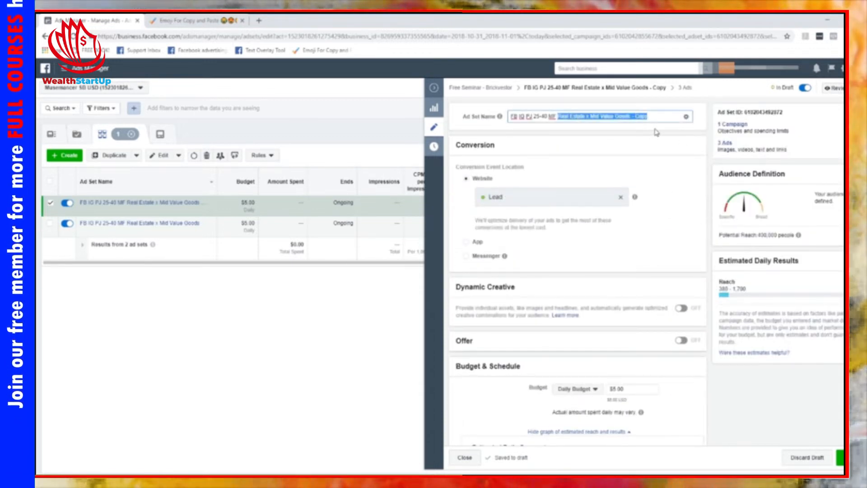
key(BackSpace)
scroll(591, 190, down, 6)
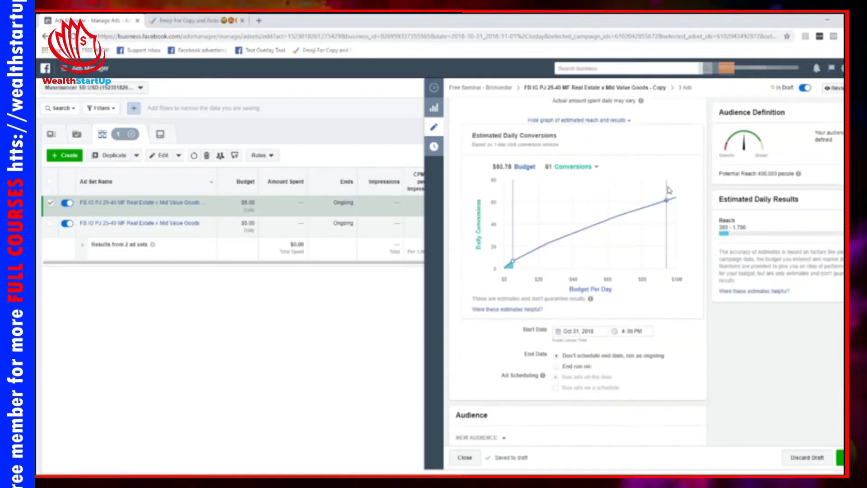
scroll(669, 189, down, 10)
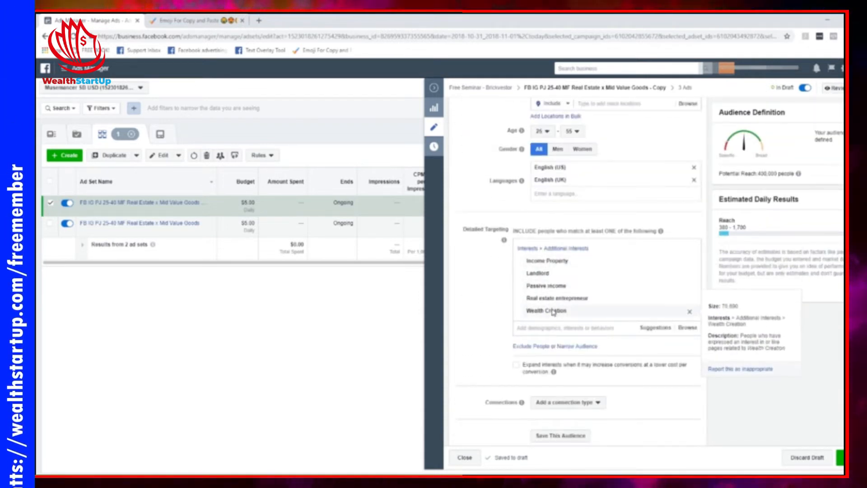
scroll(559, 240, up, 5)
scroll(678, 190, up, 10)
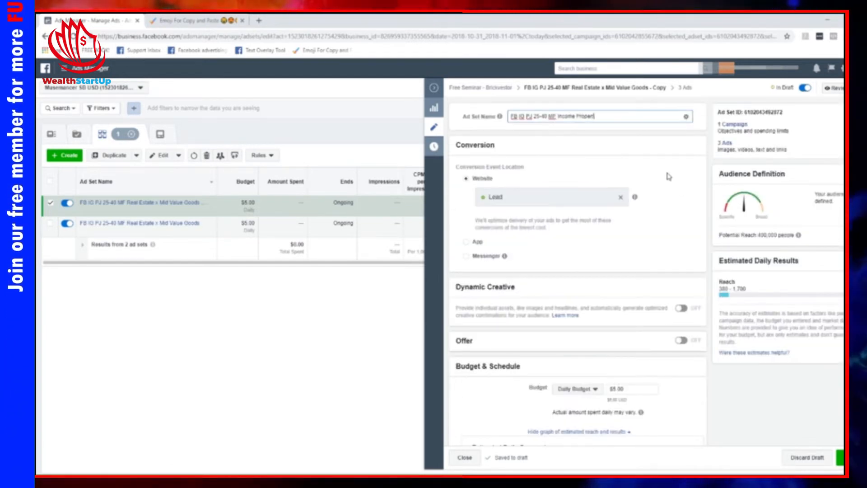
click(669, 176)
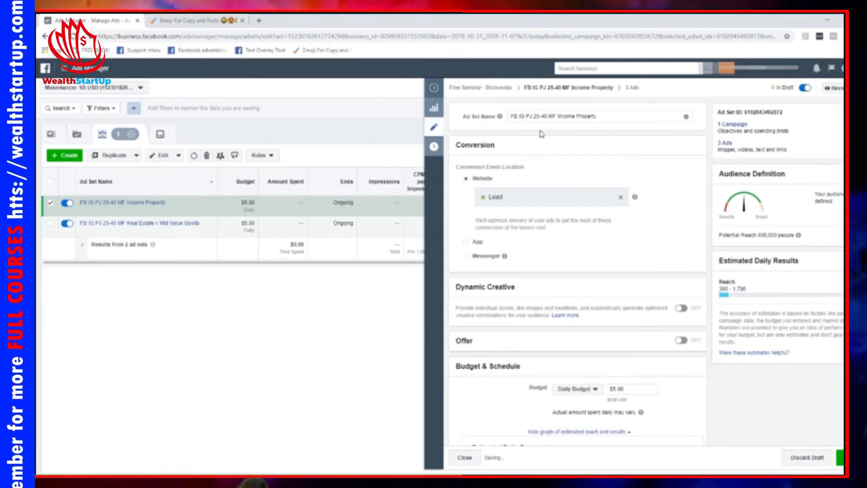
List the ads of the Income Property ad set and examine Ad 1 - Image 3, Image 1 and Image 2 in the editor
scroll(496, 118, down, 12)
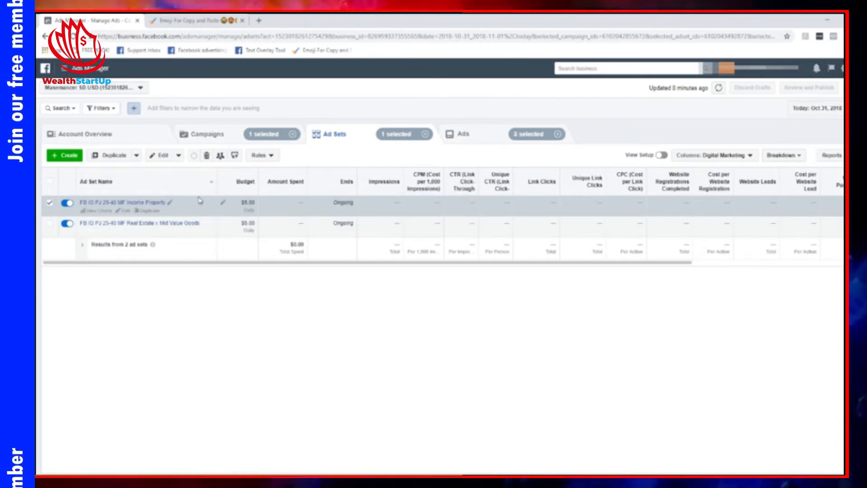
click(463, 143)
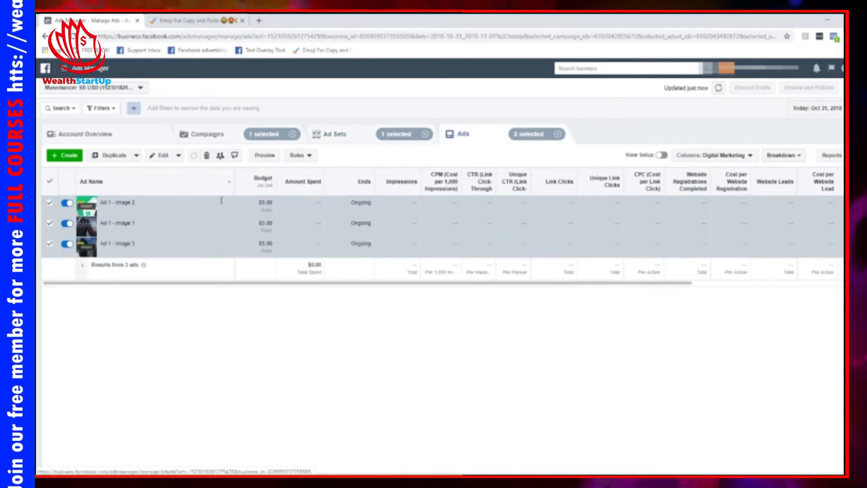
mouse_move(143, 264)
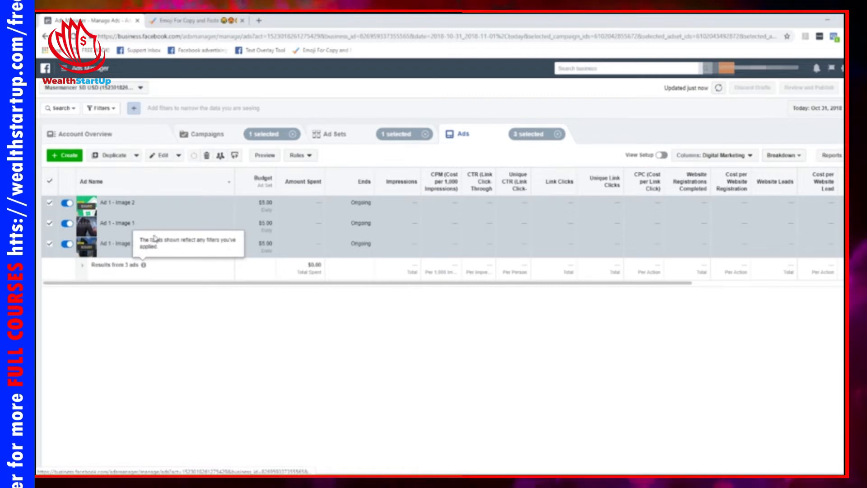
click(144, 251)
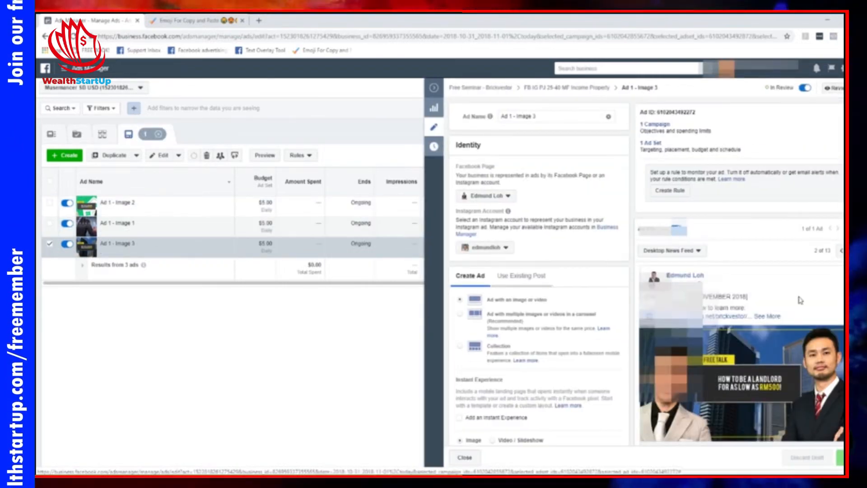
click(310, 221)
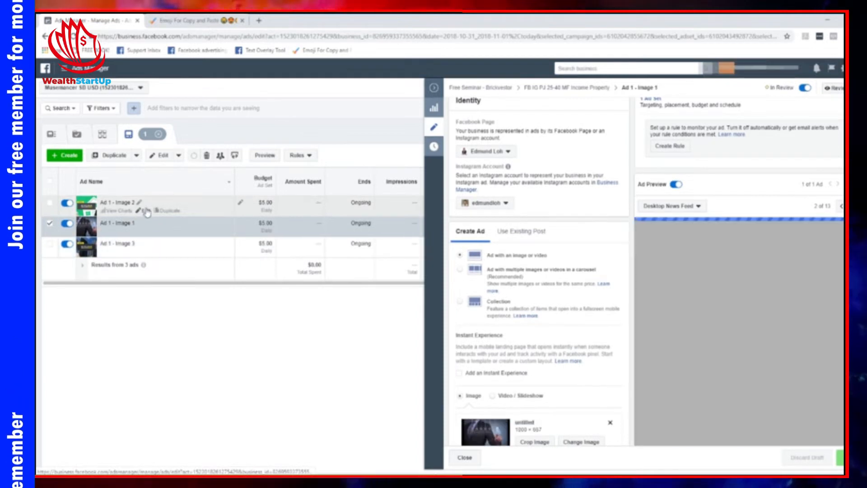
click(144, 211)
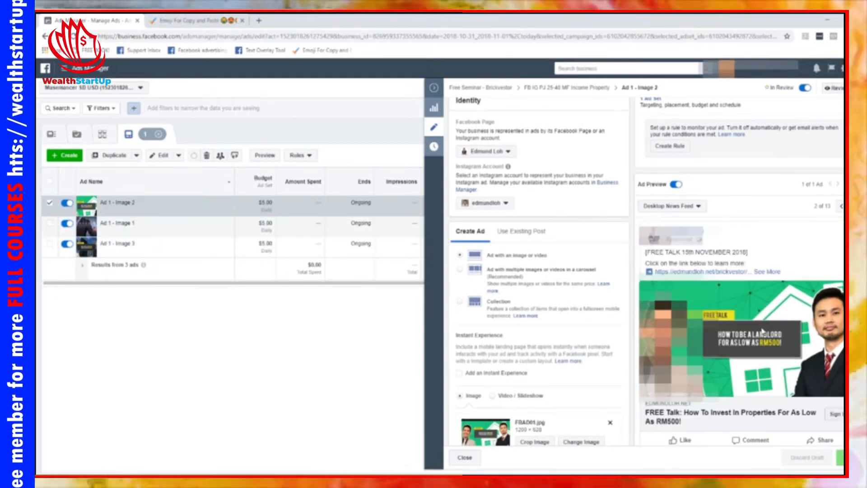
Open the Facebook post with comments for Ad 1 - Image 2, return to Ads Manager and close the ad editor
scroll(632, 271, down, 2)
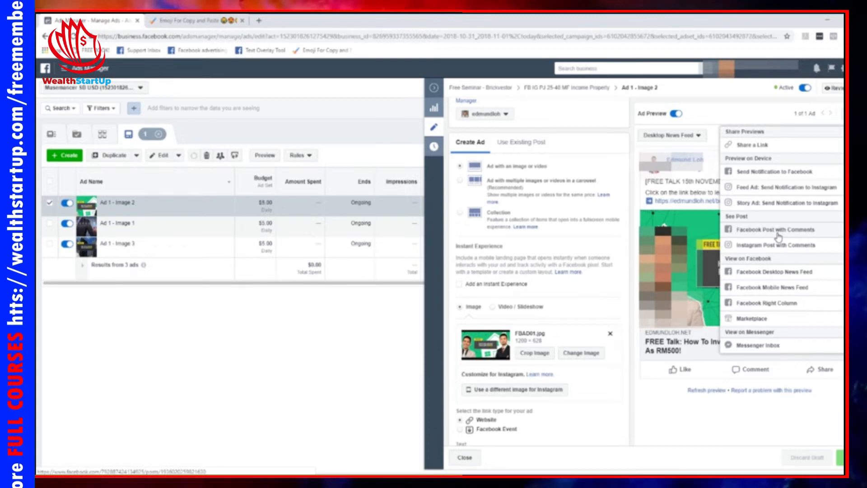
click(778, 229)
click(85, 20)
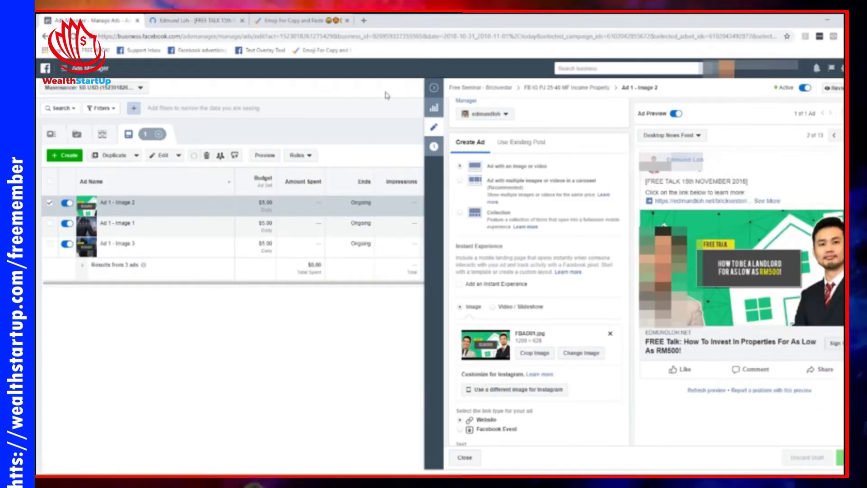
click(433, 90)
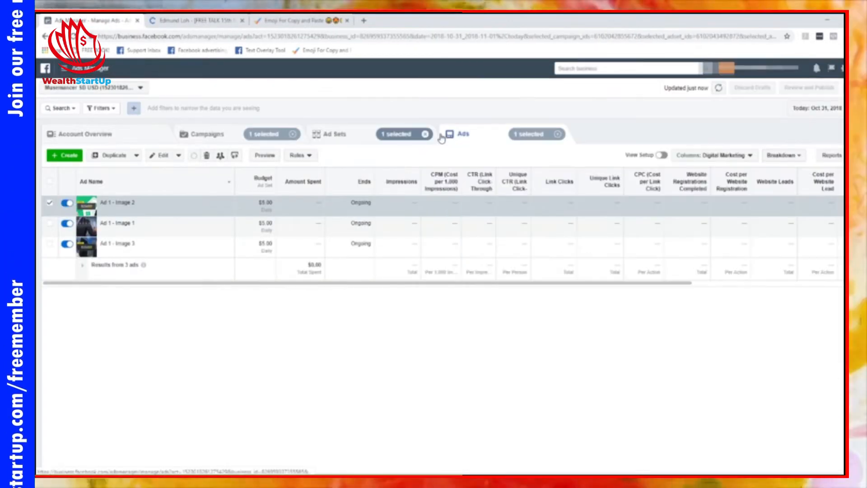
Select only the Real Estate x Mid Value Goods ad set and open its Ad 1 - Image 2 in the editor
click(347, 136)
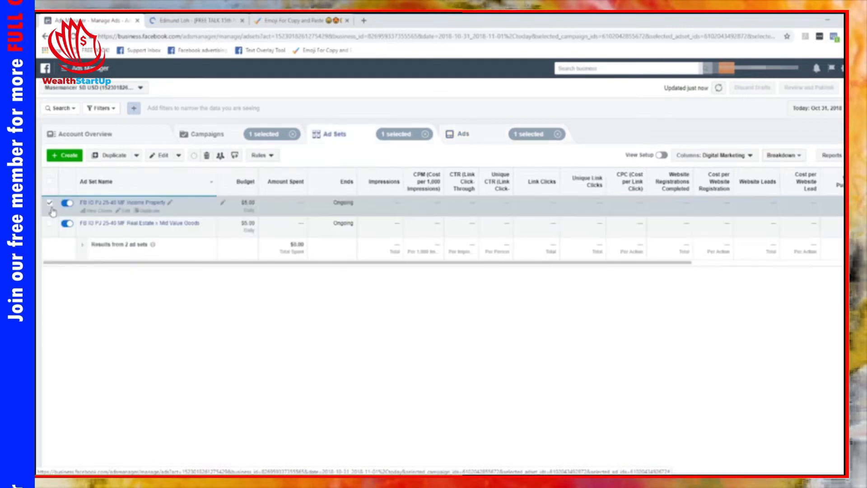
click(50, 203)
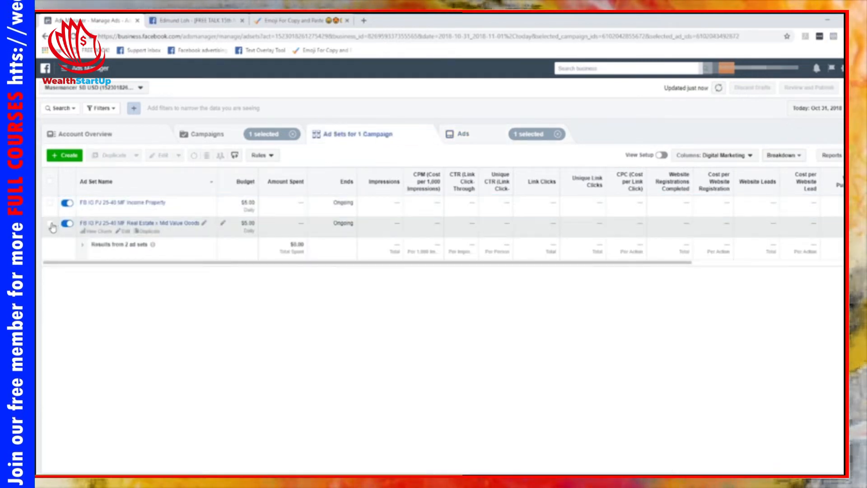
click(50, 224)
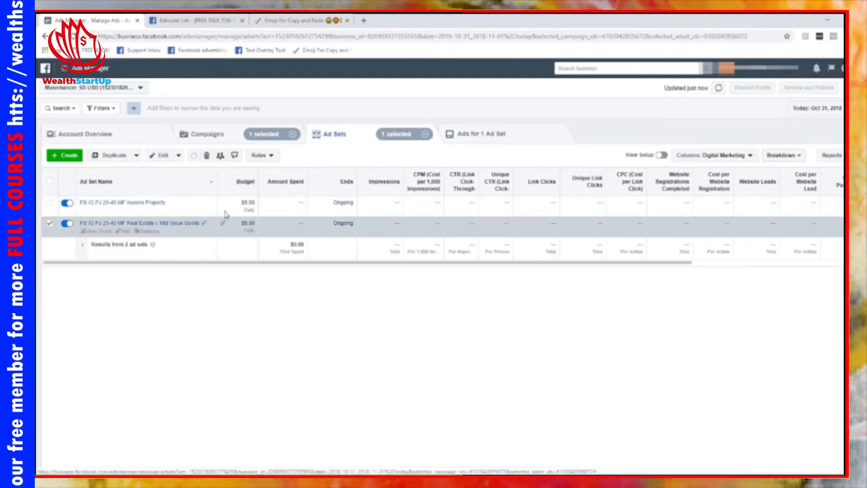
click(508, 135)
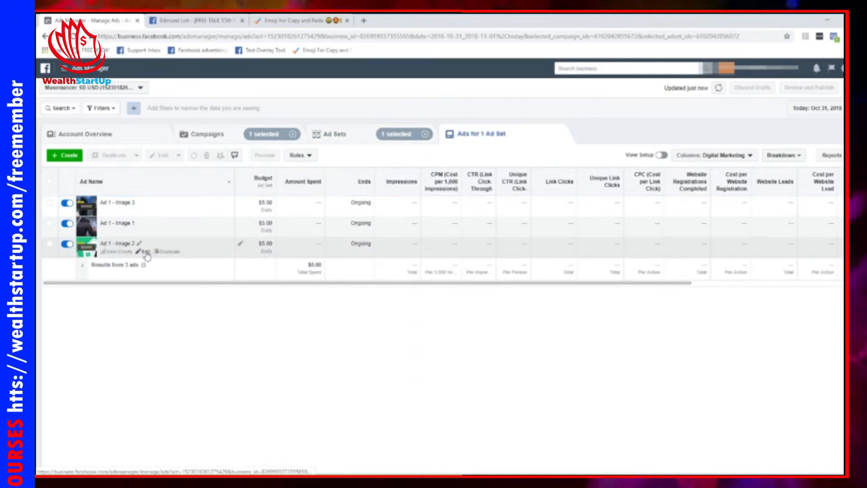
click(146, 252)
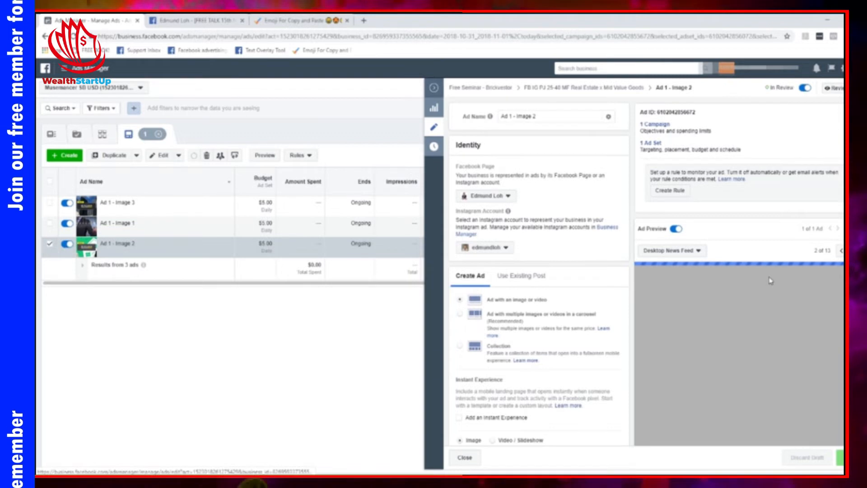
Open the Facebook post with comments for the original ad set's Ad 1 - Image 2 and close the emoji page
scroll(797, 280, down, 2)
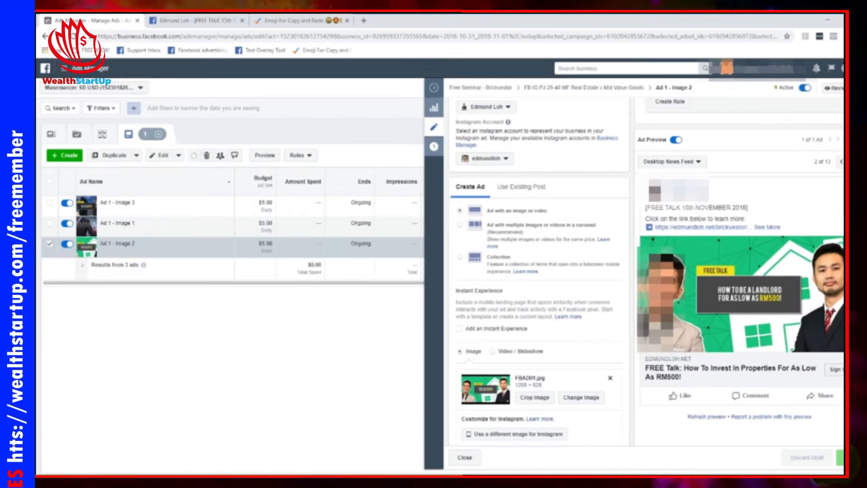
click(841, 161)
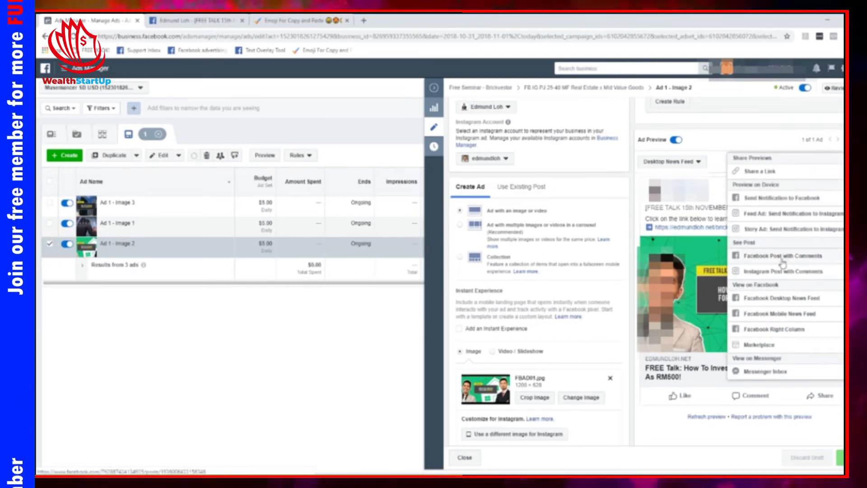
click(782, 263)
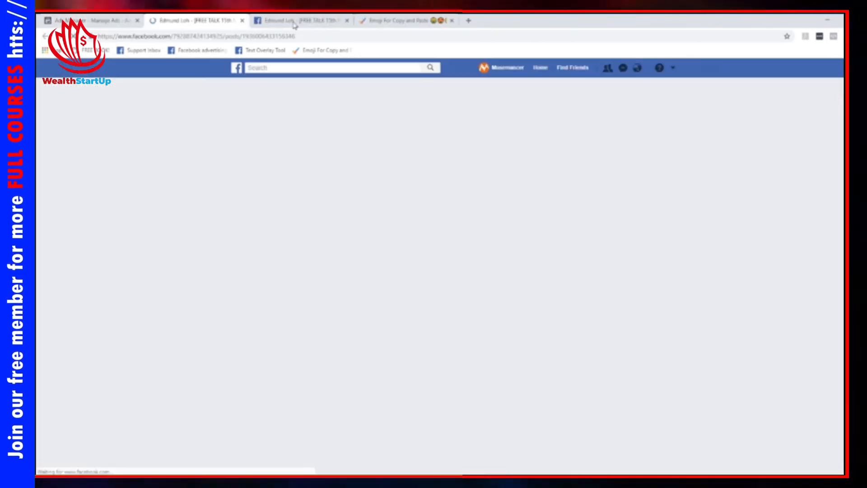
click(452, 21)
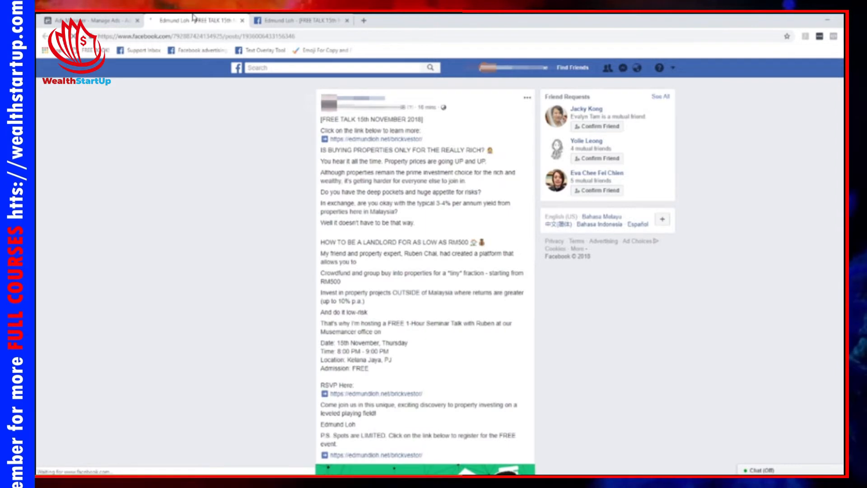
Compare the two opened seminar posts, including the post IDs in their web addresses
scroll(278, 189, down, 5)
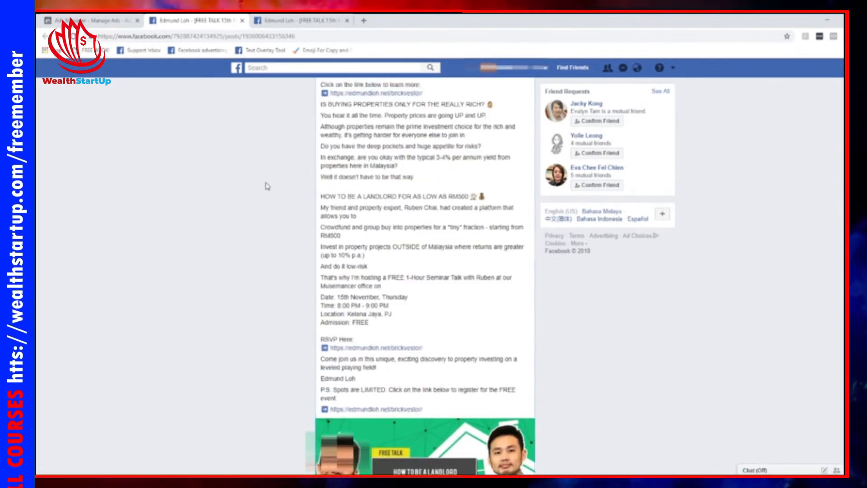
click(282, 18)
scroll(265, 210, down, 1)
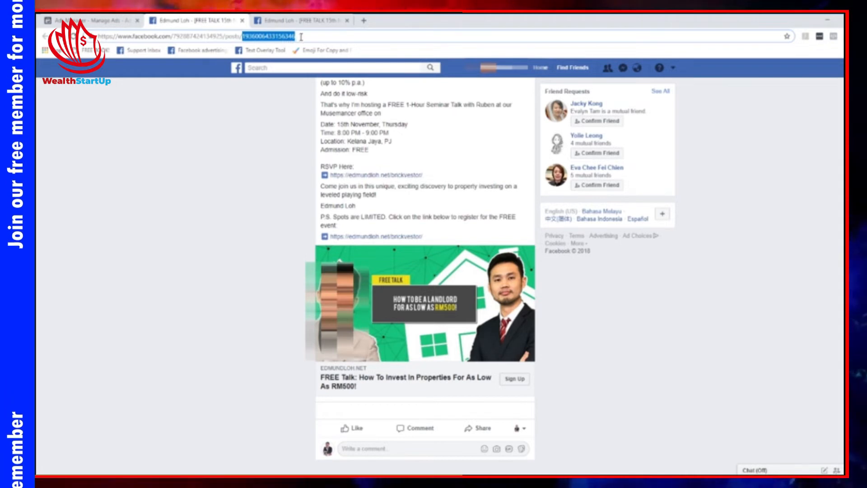
Compare the post IDs at the end of the web addresses of the original and duplicated ads' posts
click(310, 19)
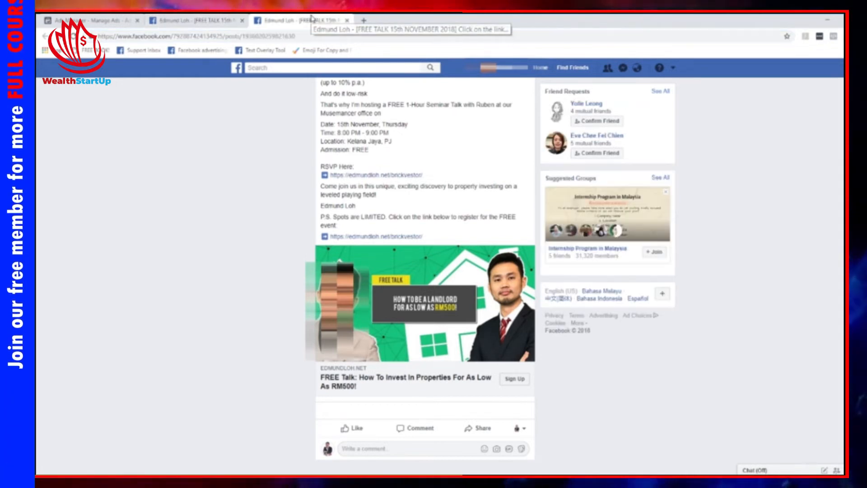
double_click(281, 38)
click(212, 19)
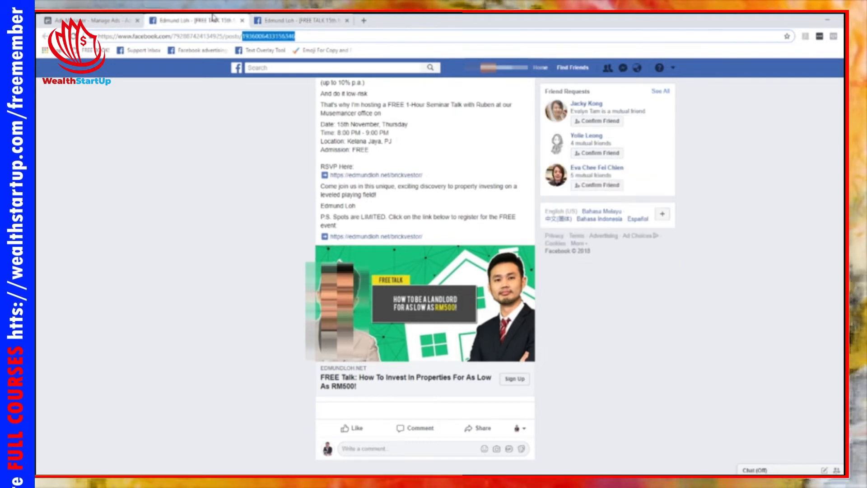
double_click(284, 37)
click(280, 20)
click(213, 19)
click(268, 18)
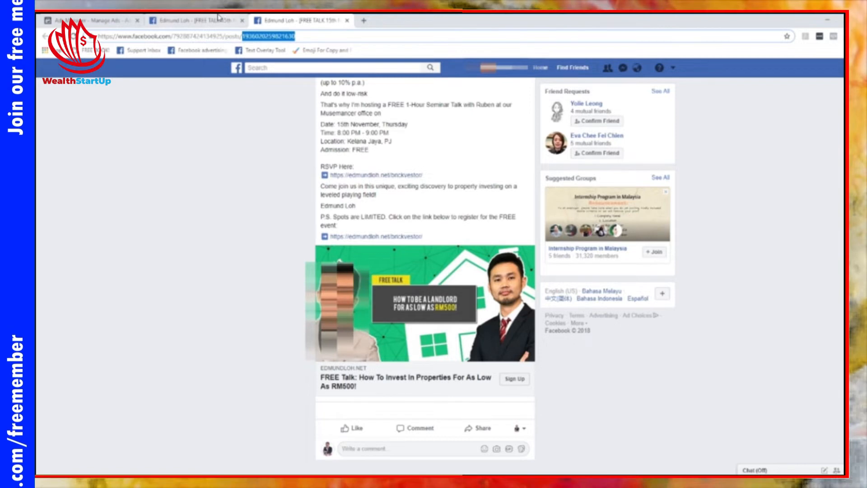
click(250, 17)
click(302, 18)
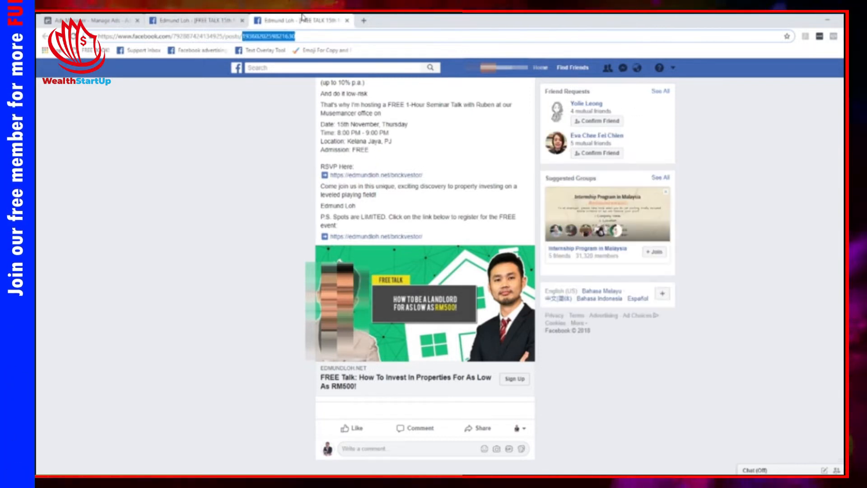
click(226, 18)
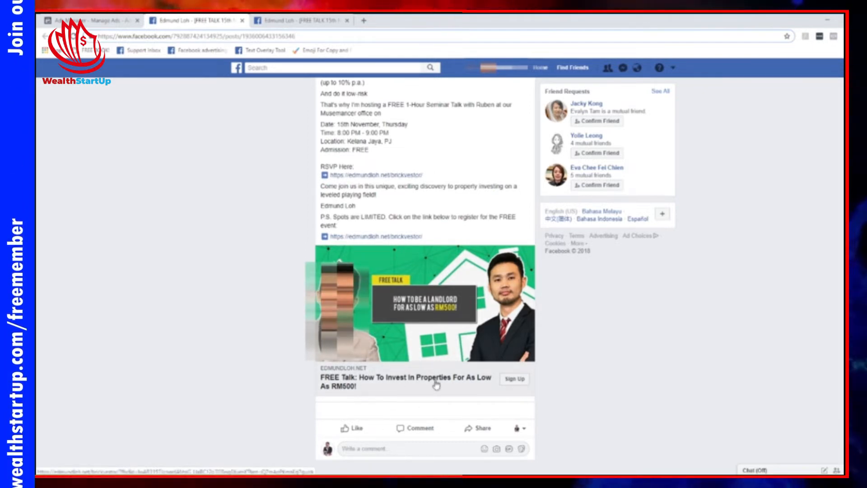
Examine the comment areas and content of both seminar posts
click(397, 449)
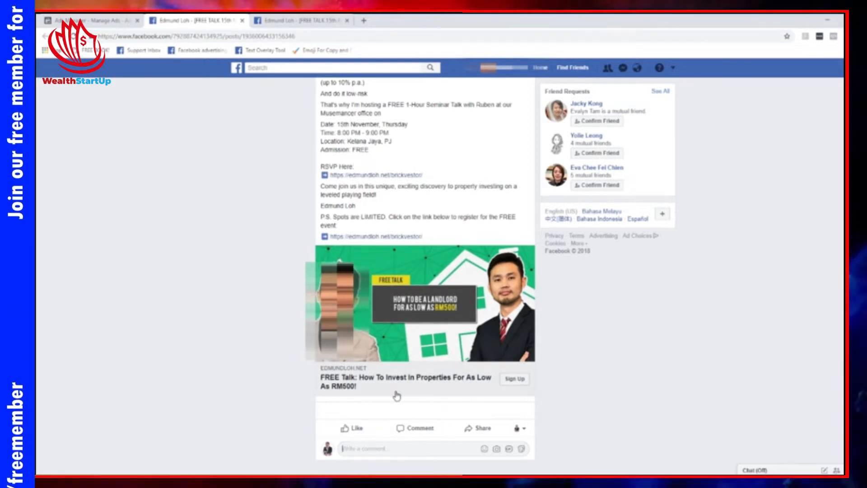
click(287, 23)
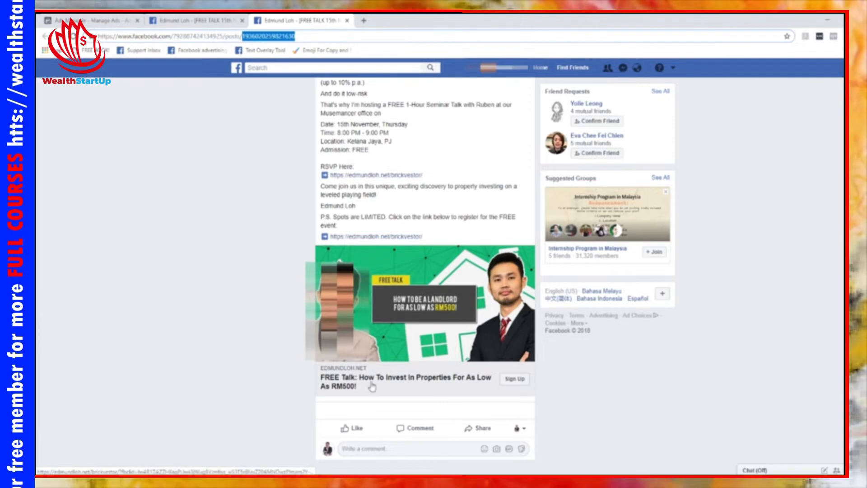
scroll(304, 318, up, 4)
scroll(304, 317, down, 4)
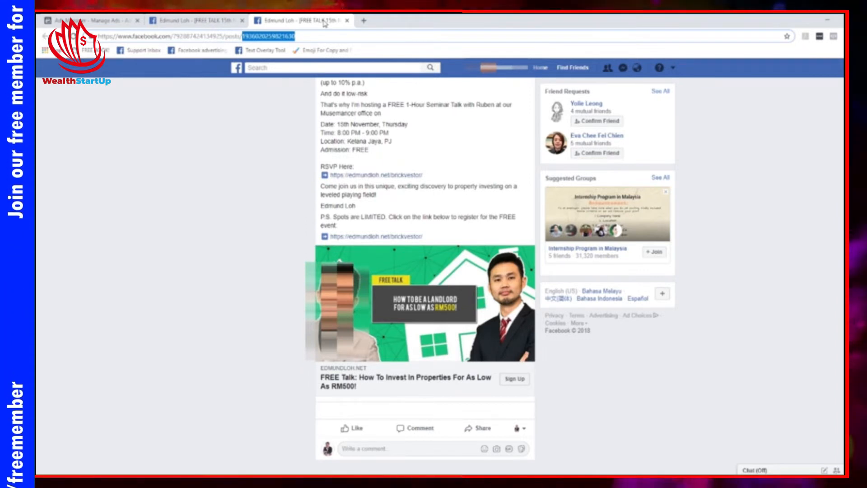
Close both seminar posts and the ad editor, returning to the ads of the Real Estate x Mid Value Goods ad set
click(346, 21)
click(243, 21)
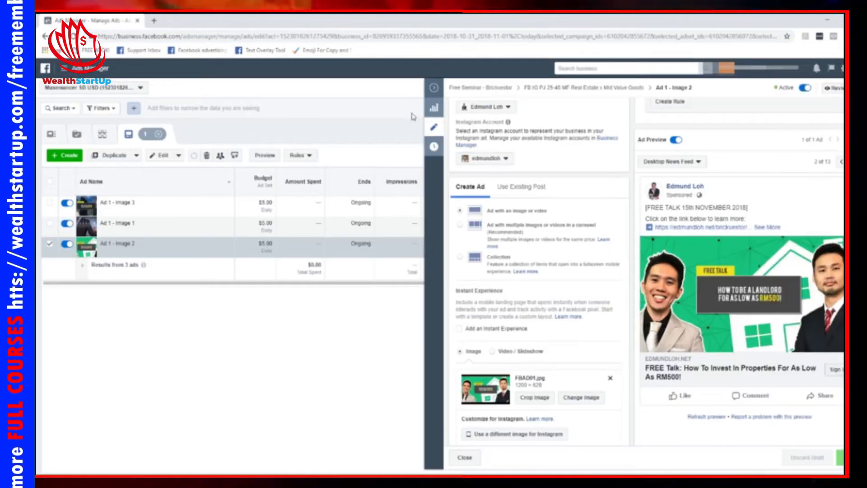
click(442, 91)
click(352, 133)
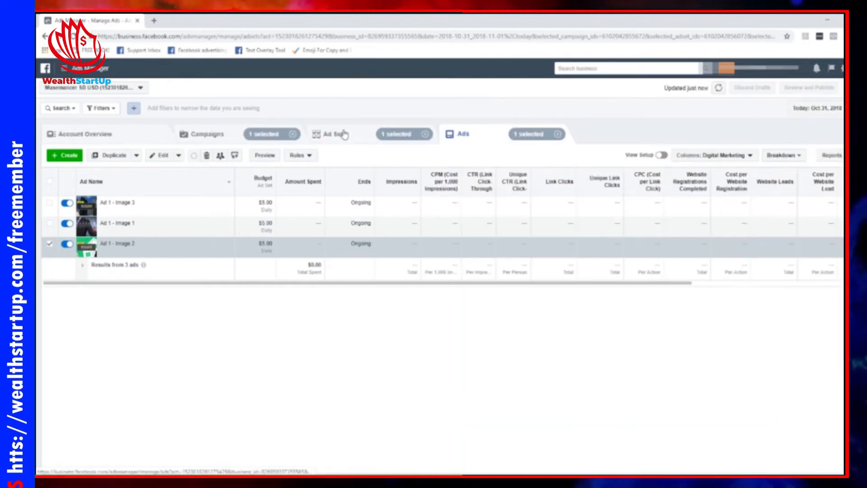
click(498, 135)
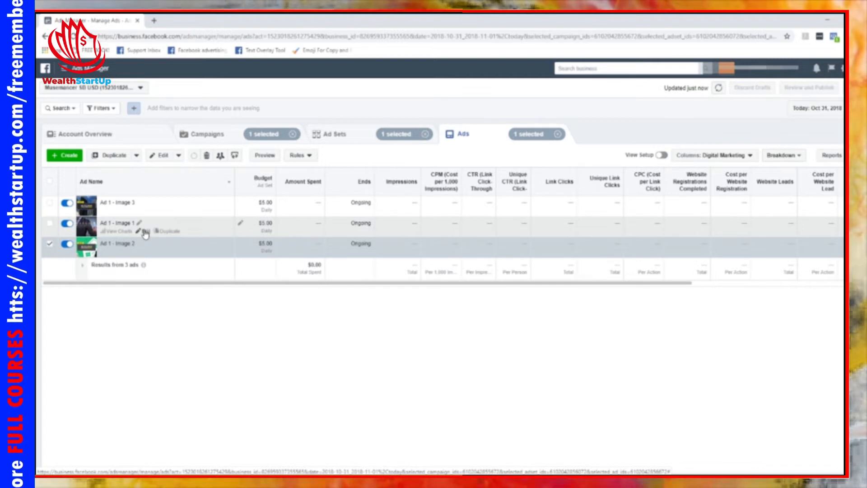
Open the Facebook post with comments for the original ad set's Ad 1 - Image 1 and return to Ads Manager
click(145, 233)
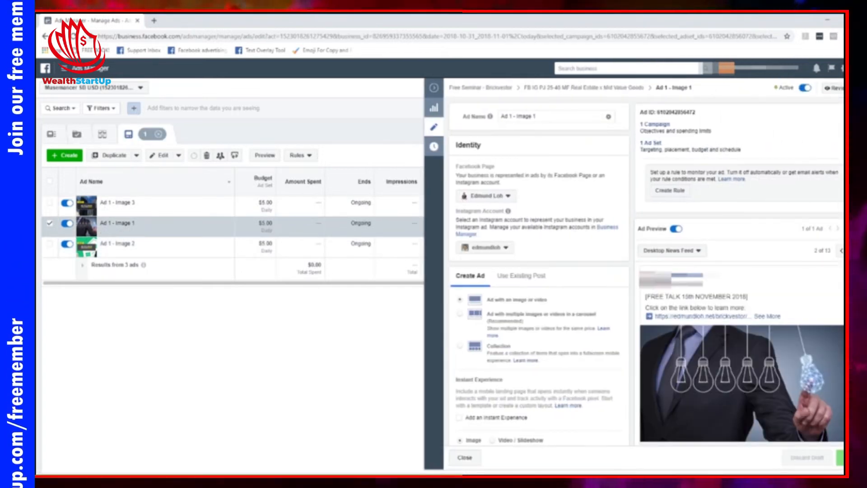
click(839, 250)
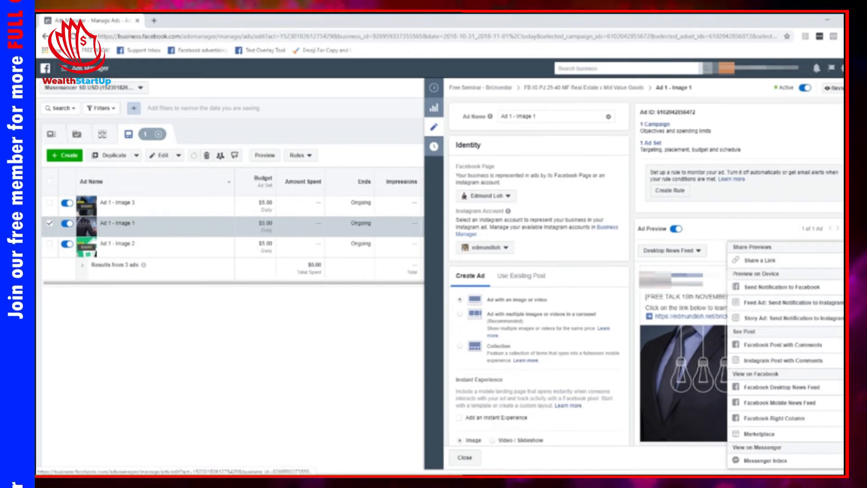
click(776, 347)
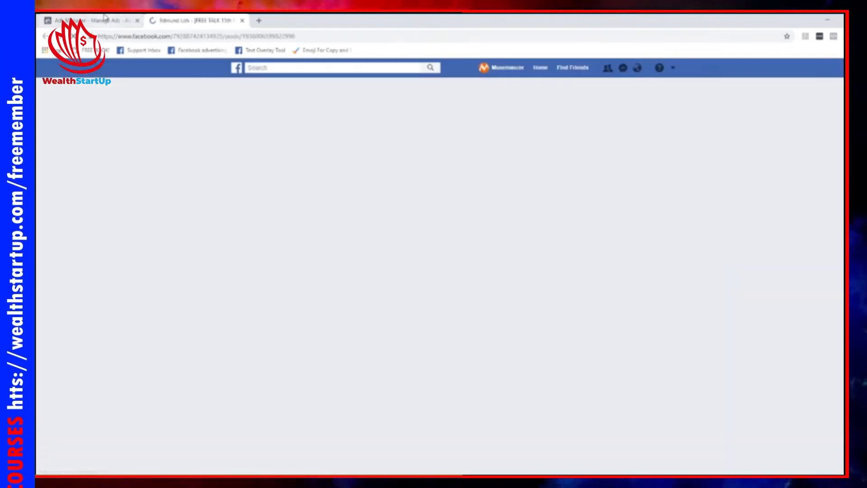
click(90, 20)
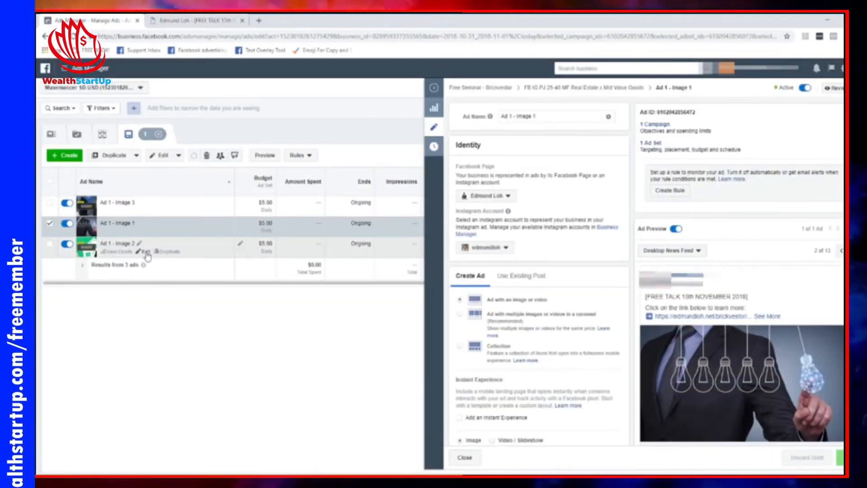
Open the Facebook post with comments for the original Ad 1 - Image 2 after the first post and return to Ads Manager
click(147, 256)
click(840, 251)
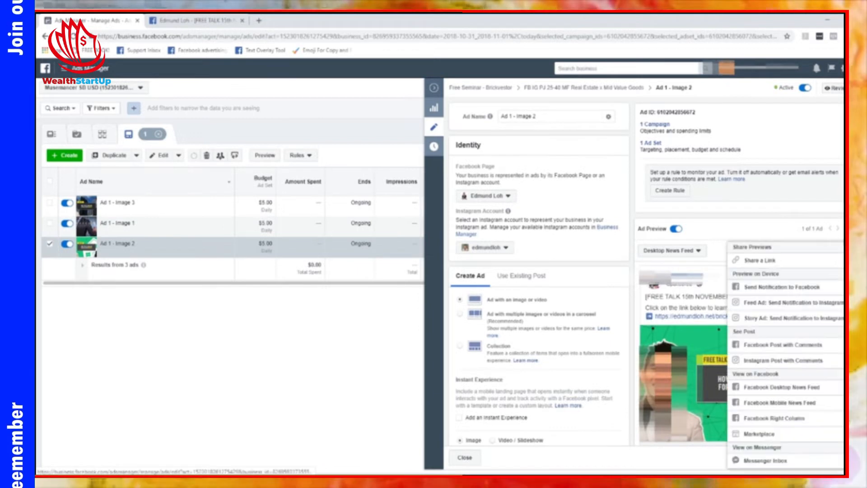
click(775, 344)
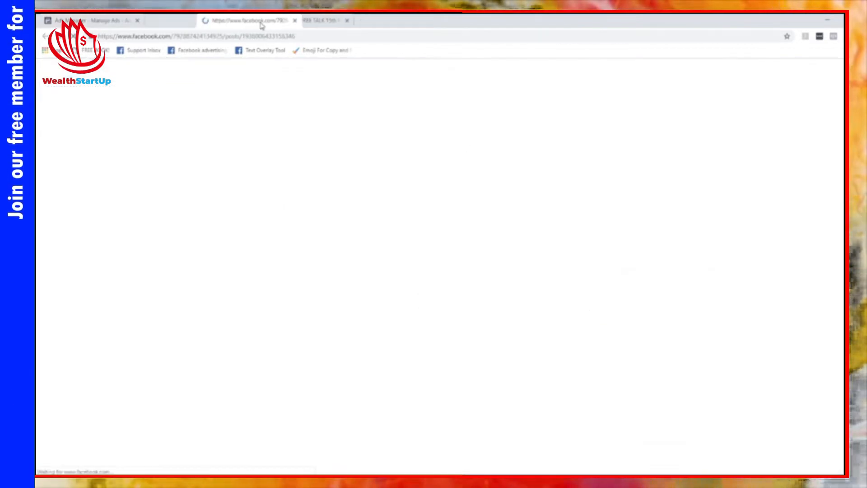
click(90, 20)
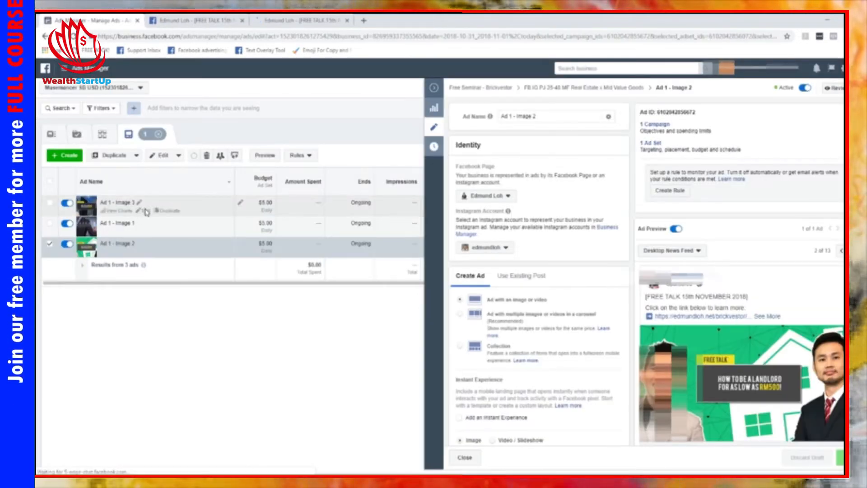
Open the Facebook post with comments for the original Ad 1 - Image 3, place it after the other posts and return to Ads Manager
click(146, 211)
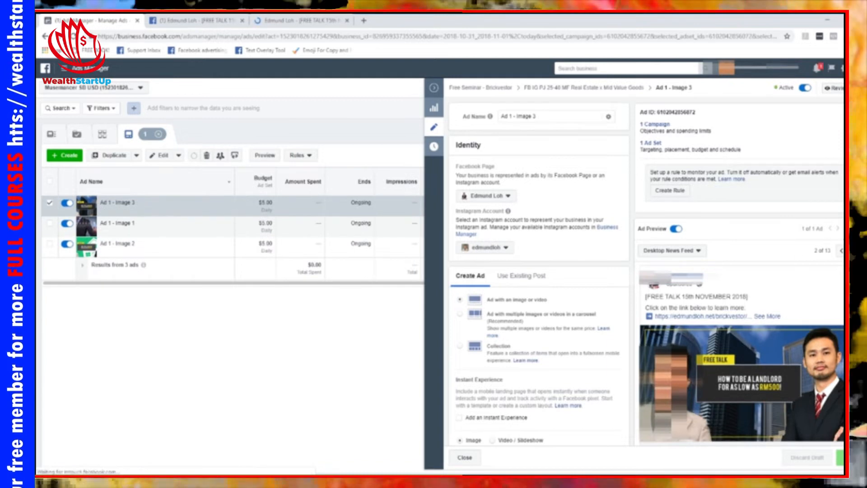
click(839, 228)
click(776, 345)
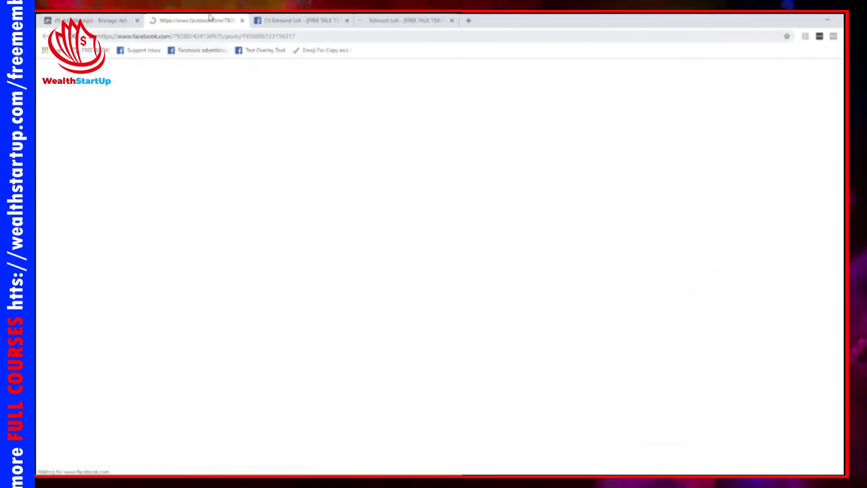
drag(210, 18, 412, 19)
click(73, 18)
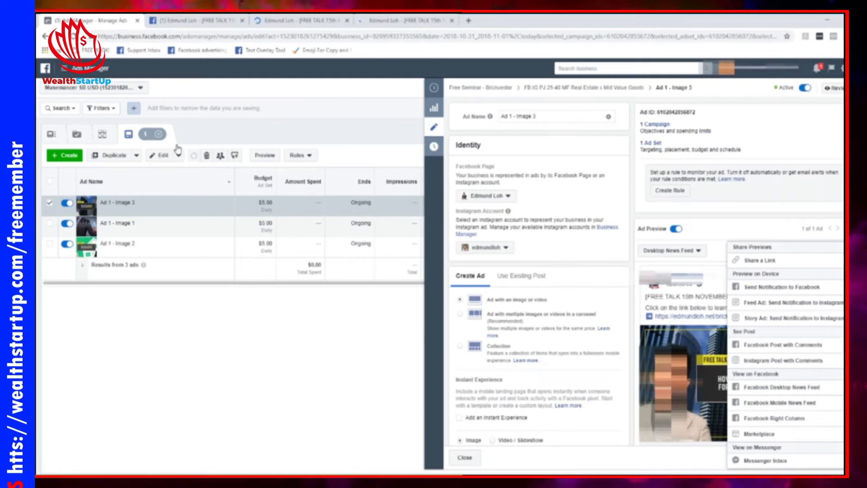
Close the ad editor, select only the Income Property ad set and show its ads
click(434, 87)
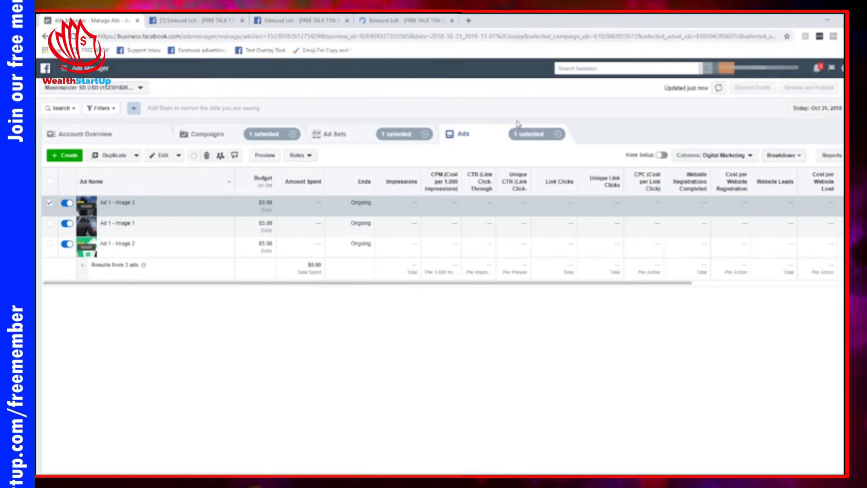
click(334, 135)
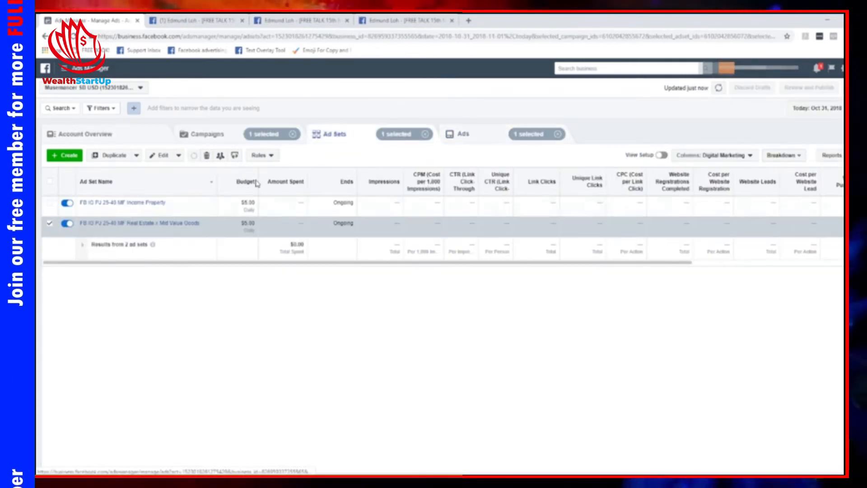
click(49, 223)
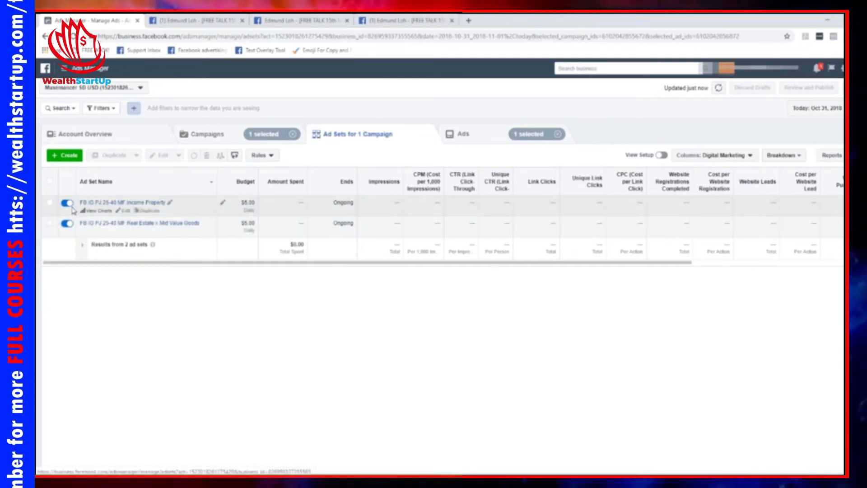
click(50, 203)
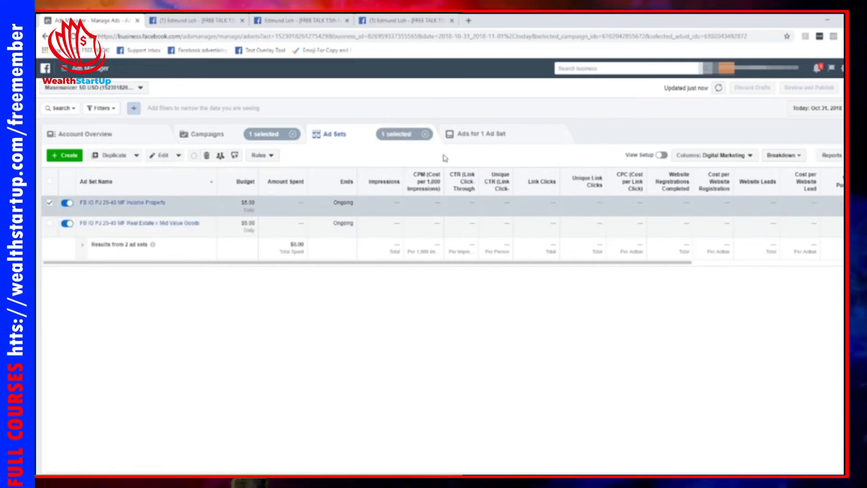
click(470, 135)
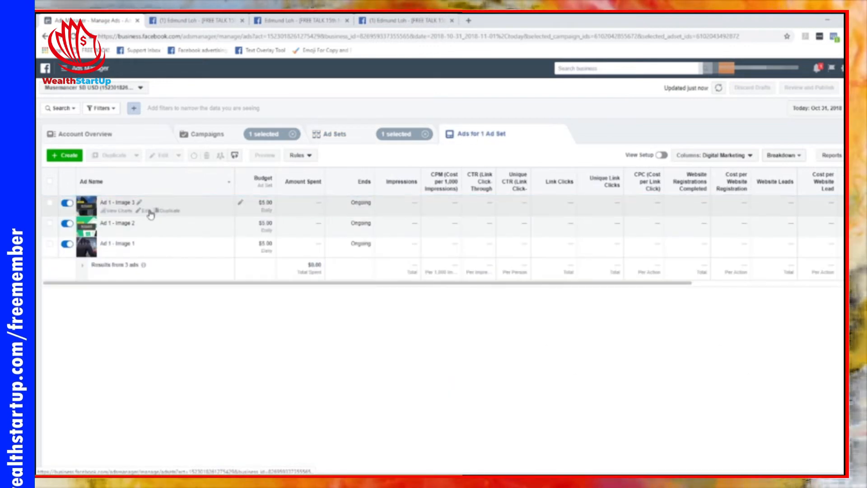
Edit the Income Property ad set's Ad 1 - Image 1 to use an existing post, with the post ID entry open
click(149, 256)
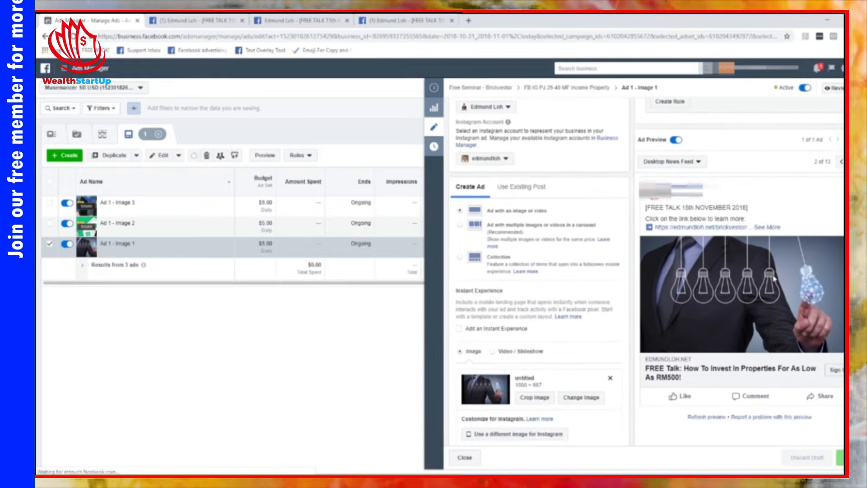
scroll(572, 243, up, 2)
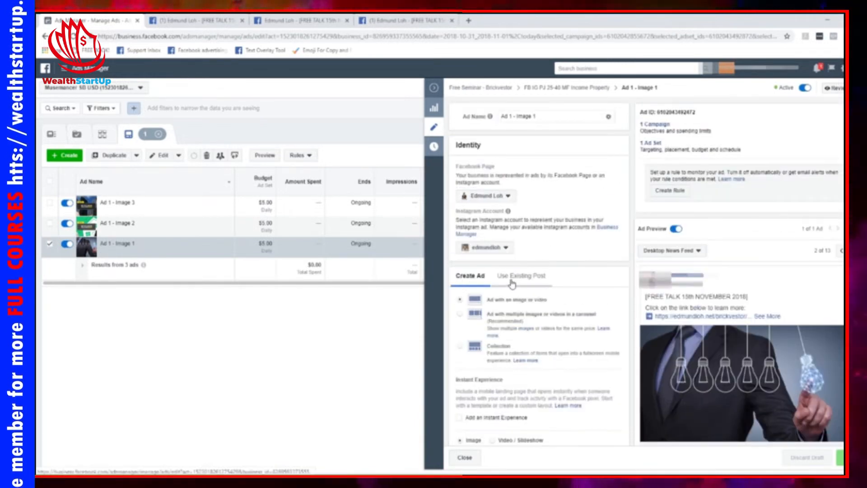
click(512, 281)
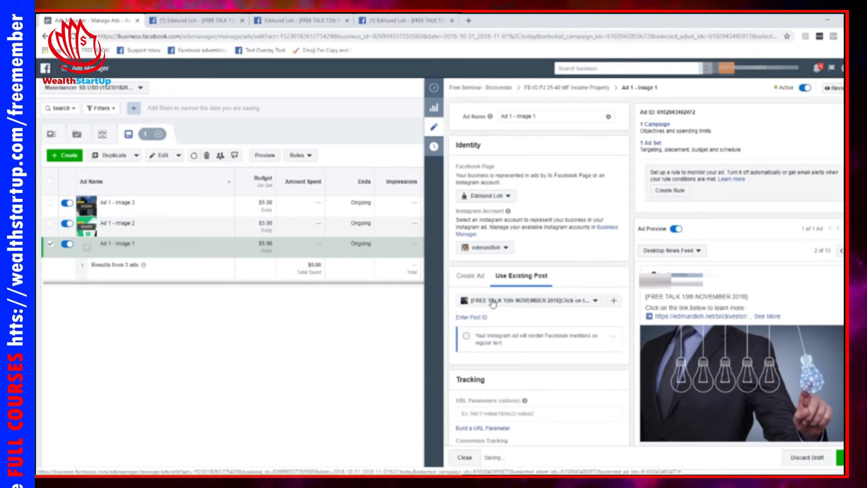
click(484, 316)
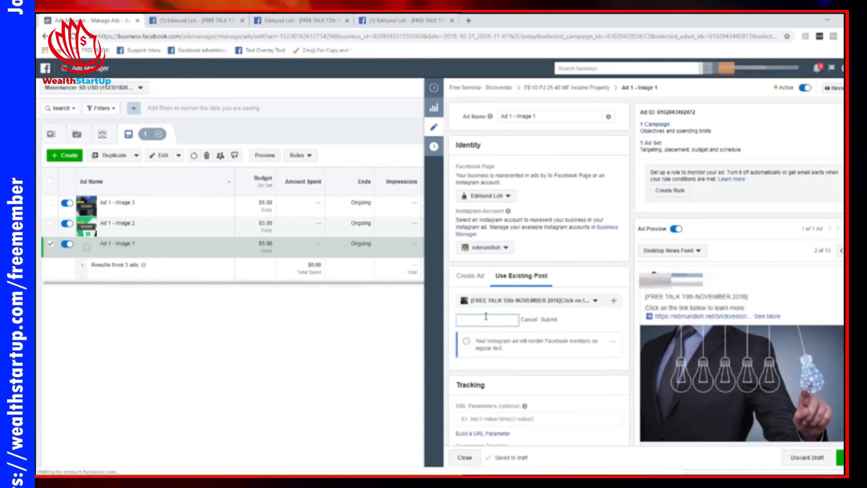
click(492, 301)
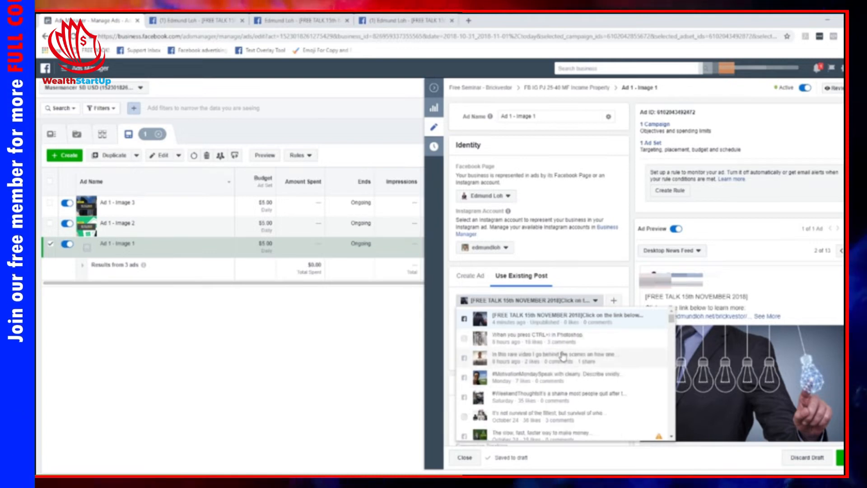
click(577, 301)
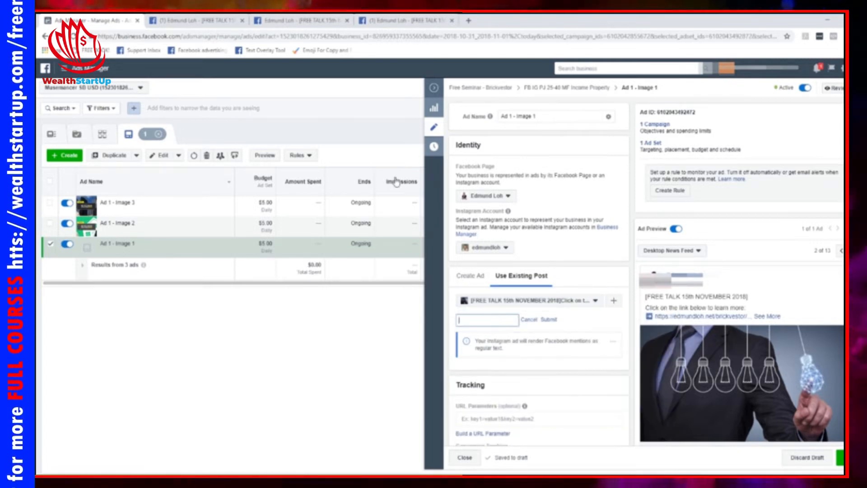
Copy the post ID from the URL of the original Ad 1 - Image 1 post and return to Ads Manager
click(190, 18)
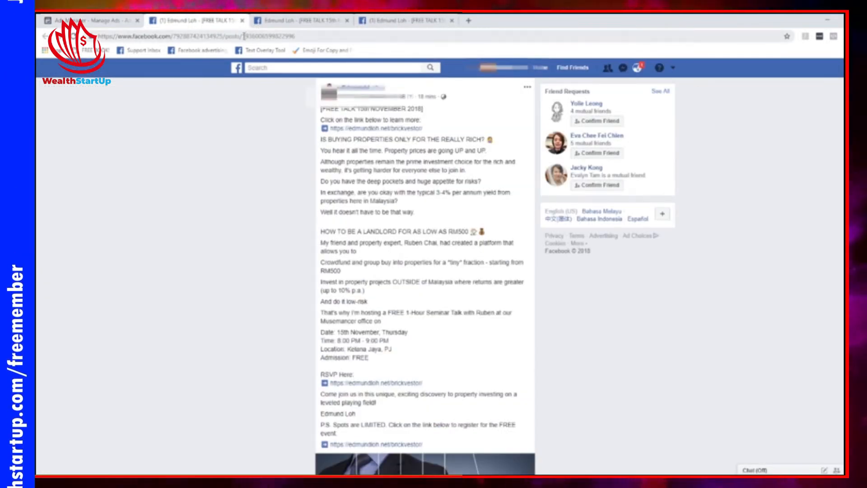
scroll(250, 185, down, 3)
scroll(250, 179, up, 3)
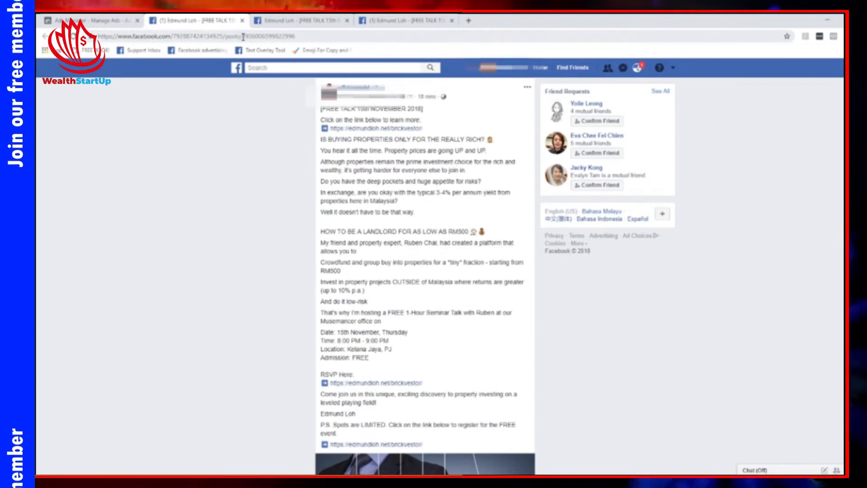
drag(243, 36, 280, 38)
right_click(290, 41)
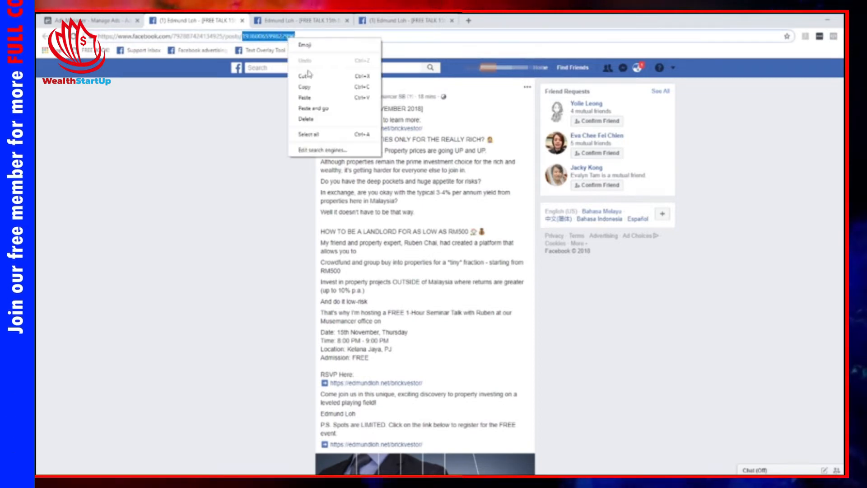
click(304, 86)
key(ctrl+Page_Up)
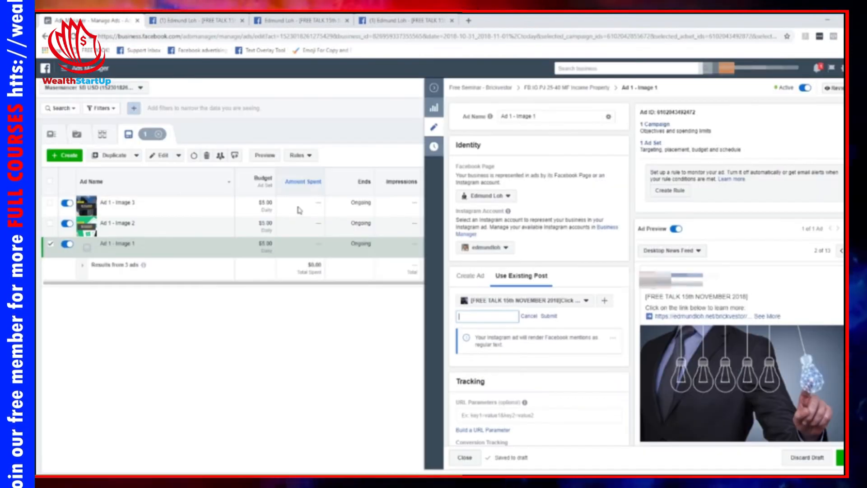
right_click(499, 320)
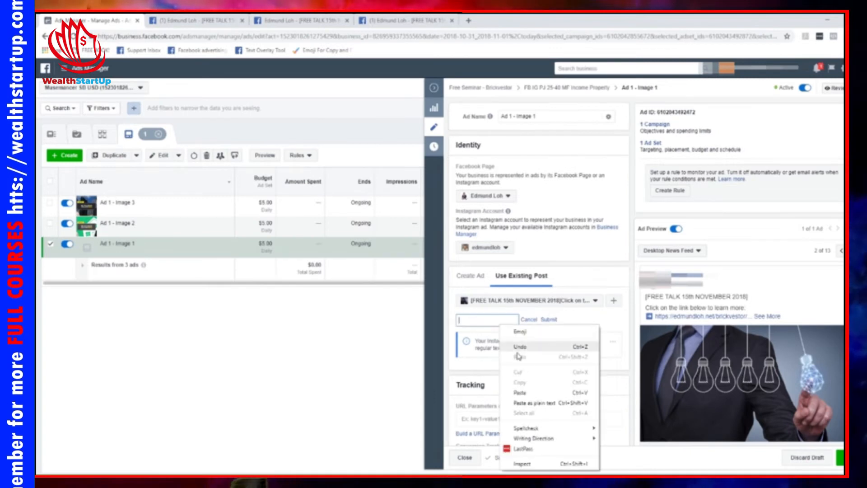
click(523, 393)
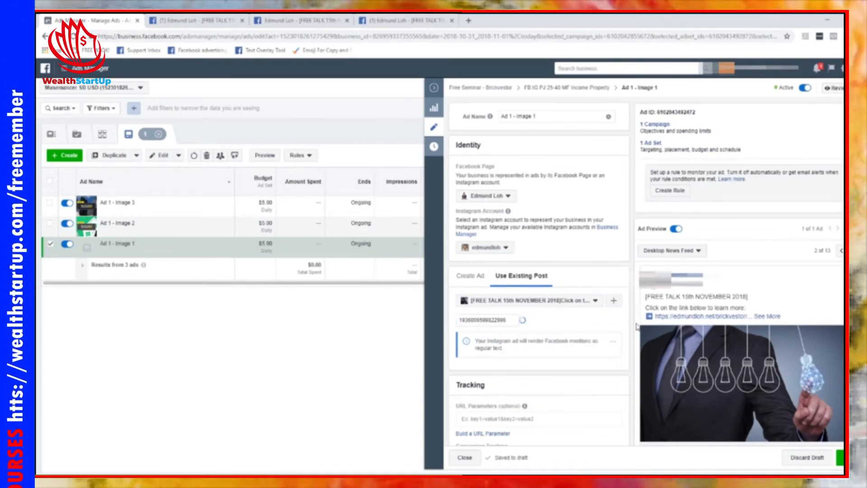
scroll(791, 285, down, 1)
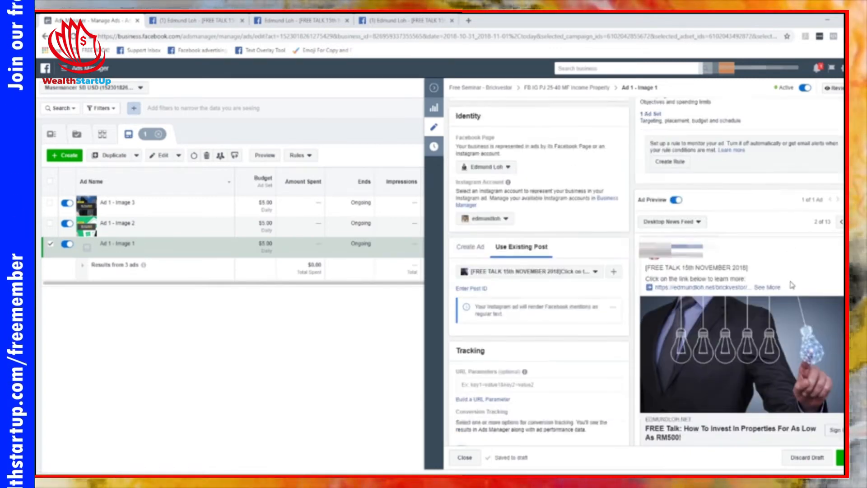
scroll(791, 285, down, 2)
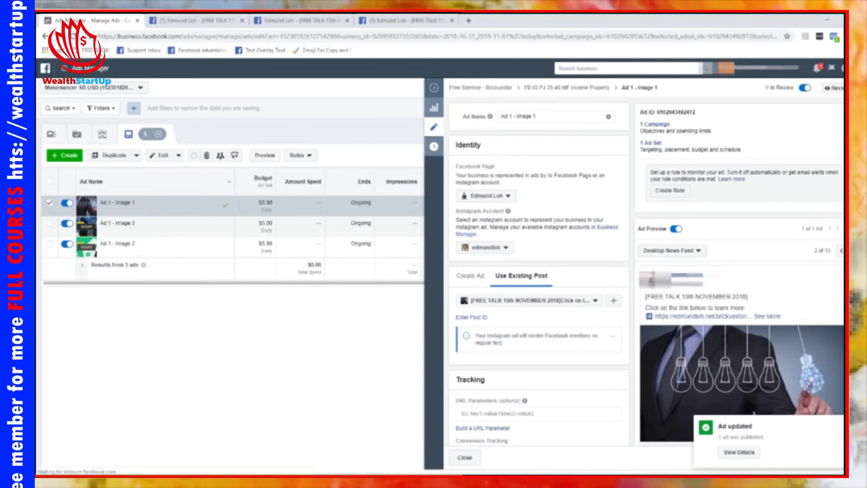
Open the Facebook post with comments for the updated Ad 1 - Image 1, compare its URL with the original post's and return to Ads Manager
click(840, 250)
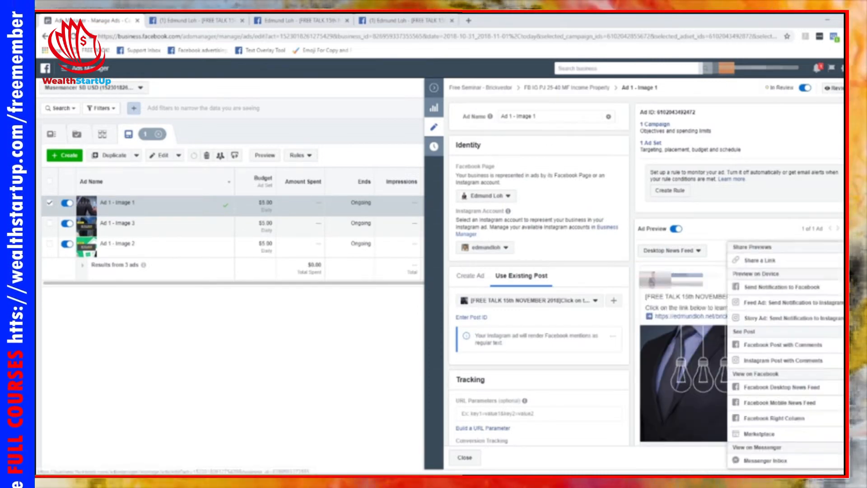
click(789, 350)
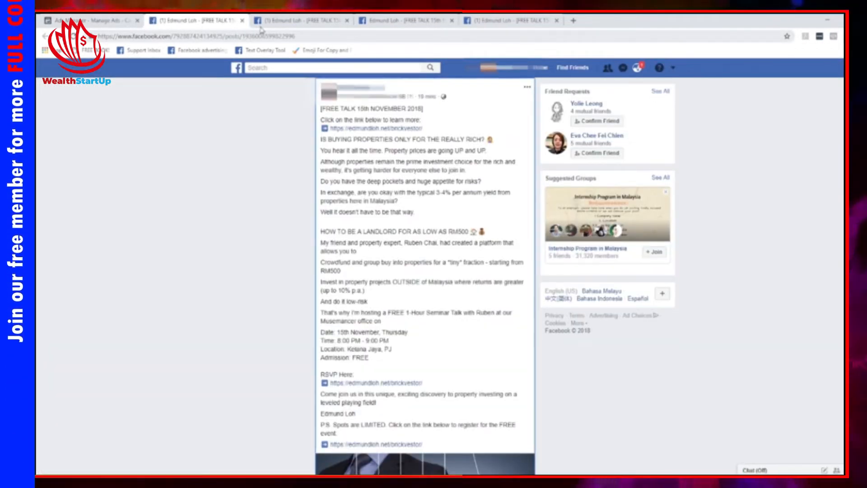
click(280, 23)
click(221, 21)
click(280, 22)
click(221, 21)
click(280, 22)
click(221, 20)
click(280, 20)
click(221, 20)
click(280, 20)
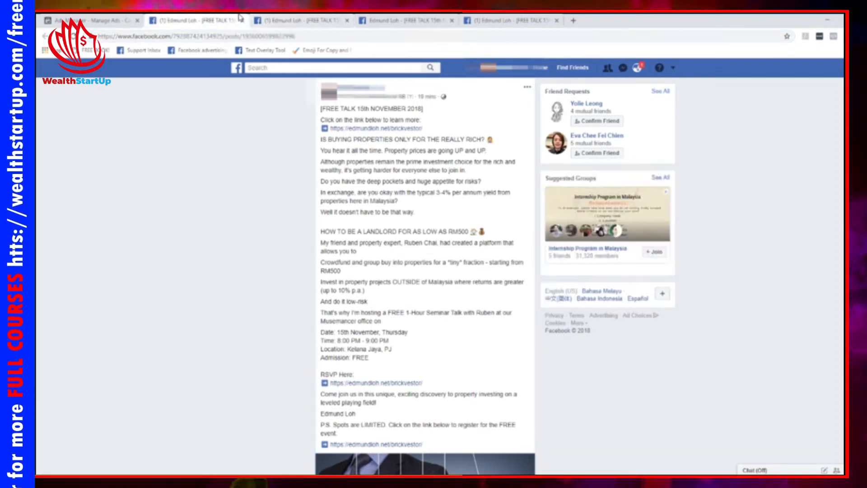
click(222, 21)
click(280, 20)
key(ctrl+shift+Tab)
key(ctrl+Tab)
key(ctrl+shift+Tab)
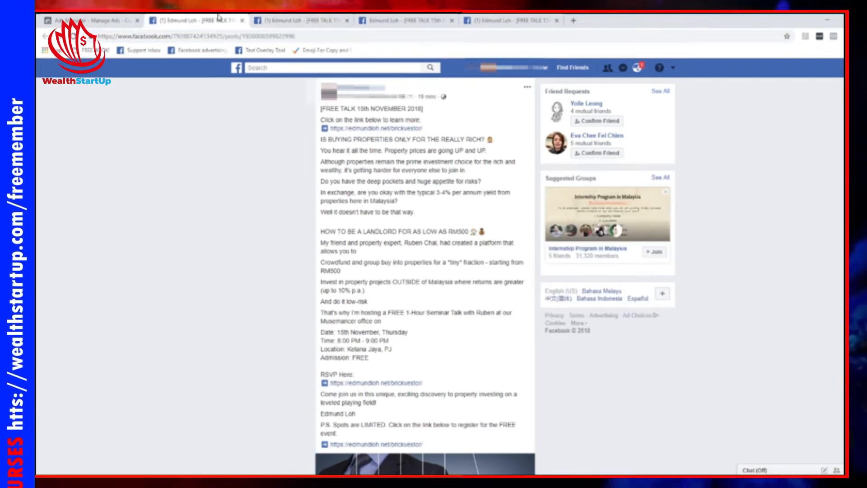
key(ctrl+Tab)
key(ctrl+1)
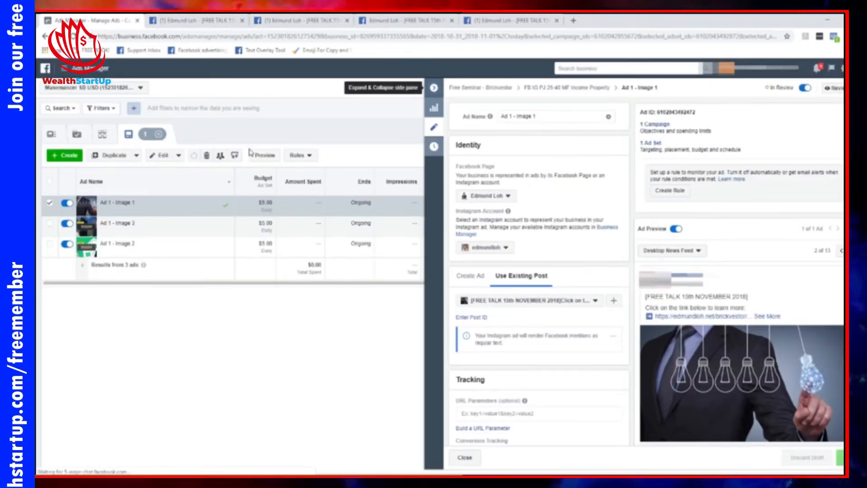
Select only Ad 1 - Image 2 and edit it to use an existing post, with the post ID entry open
click(50, 204)
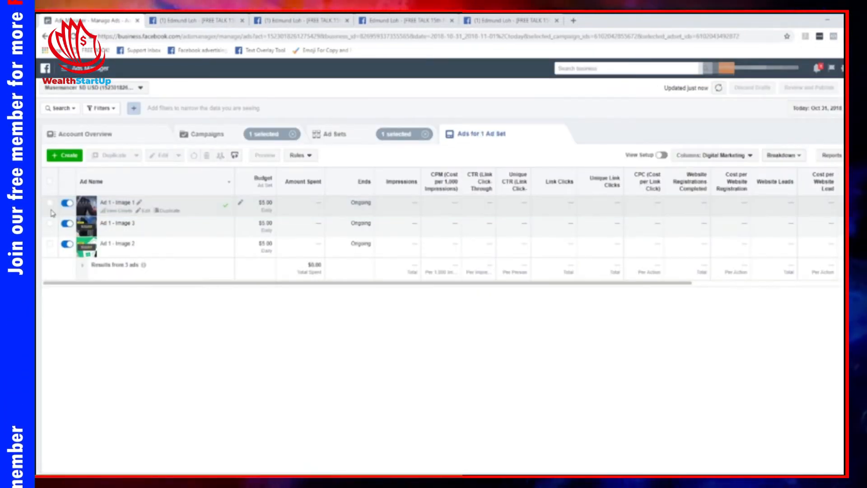
click(50, 245)
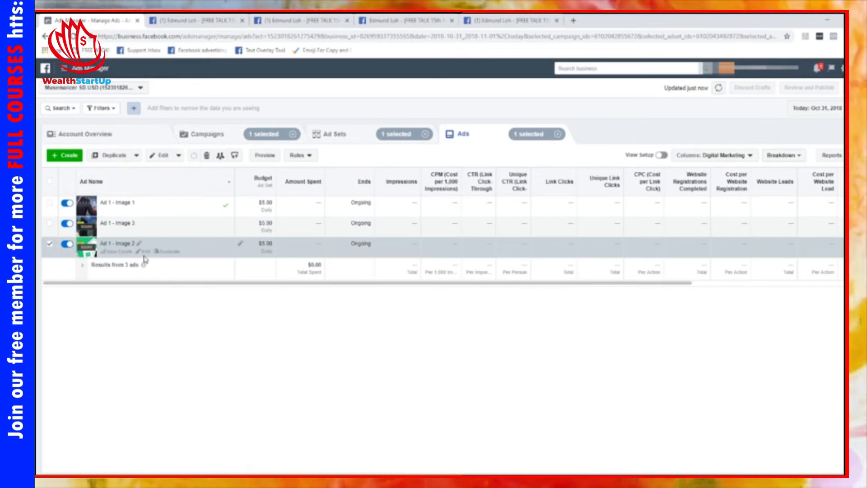
click(140, 251)
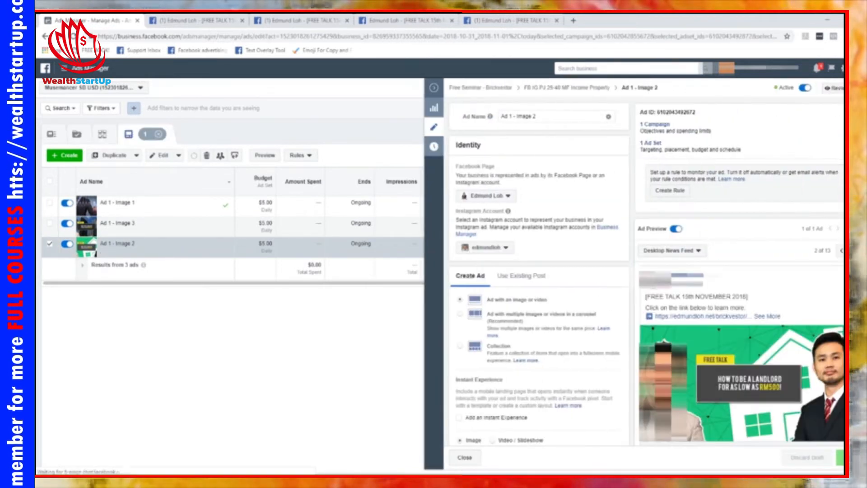
click(507, 276)
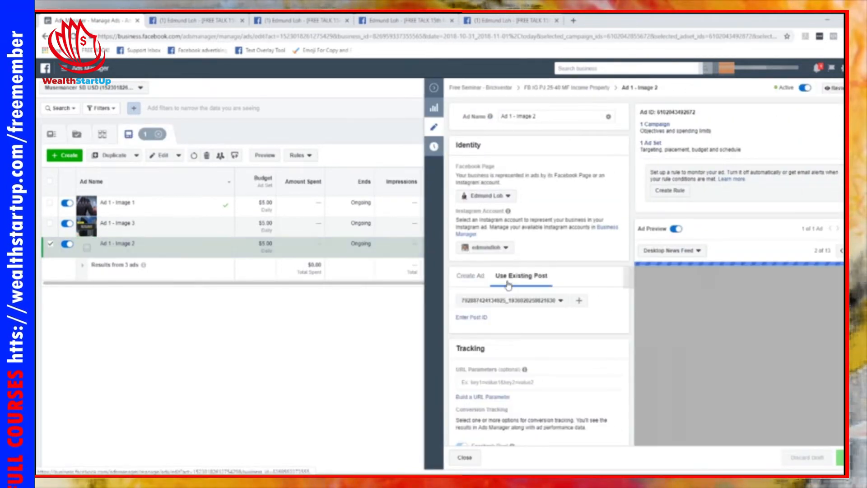
click(470, 319)
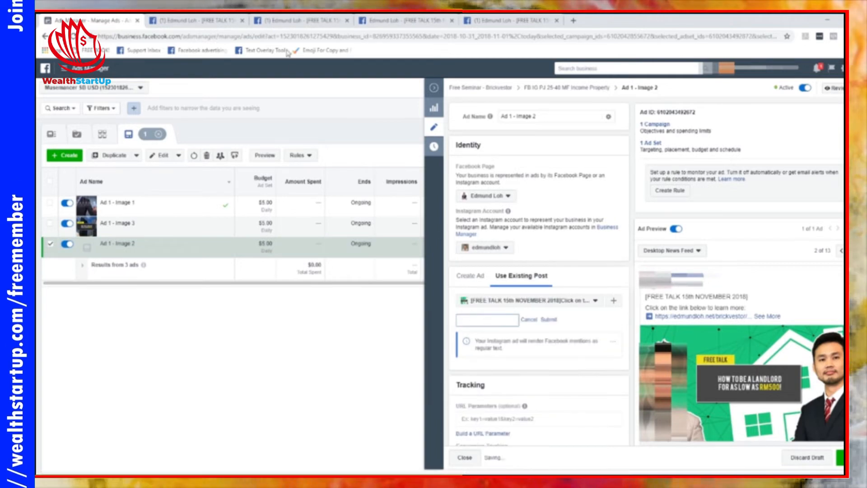
Copy the post ID from the URL of the original Ad 1 - Image 2 post
click(303, 20)
click(404, 20)
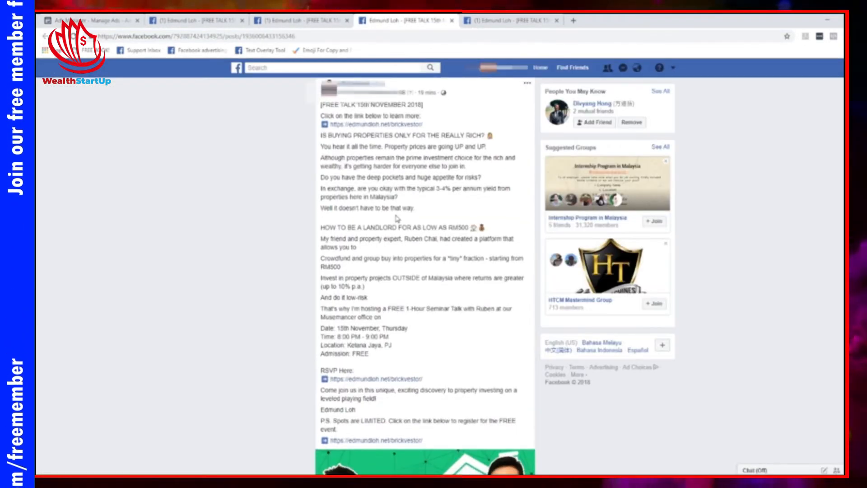
drag(243, 38, 302, 42)
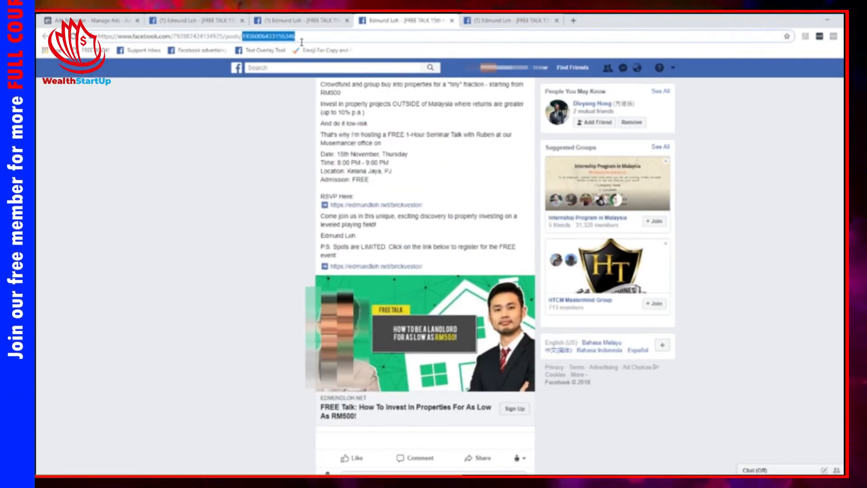
right_click(288, 40)
click(301, 76)
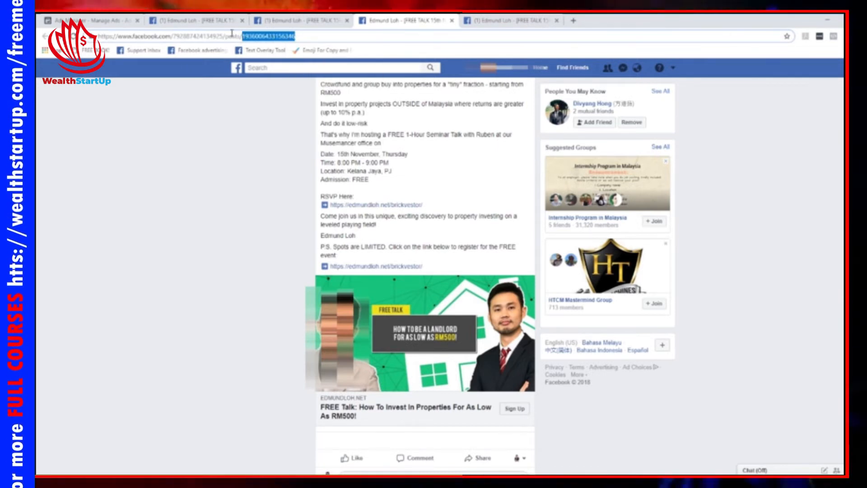
click(91, 21)
right_click(484, 321)
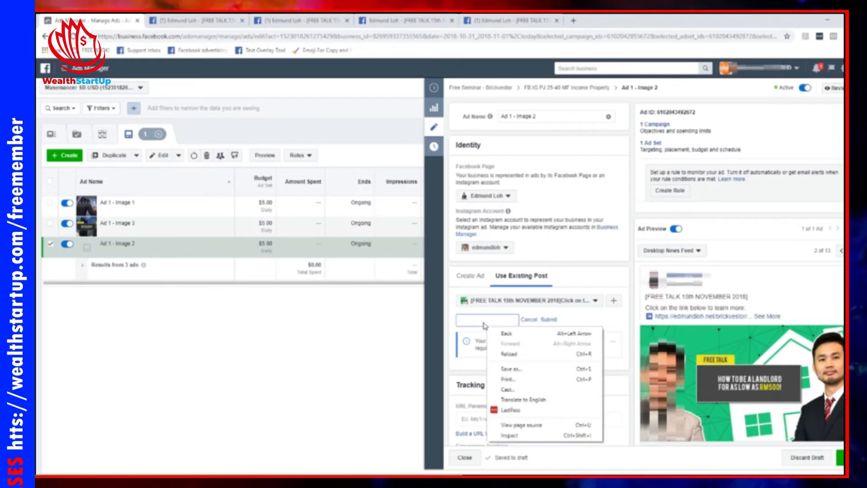
click(549, 319)
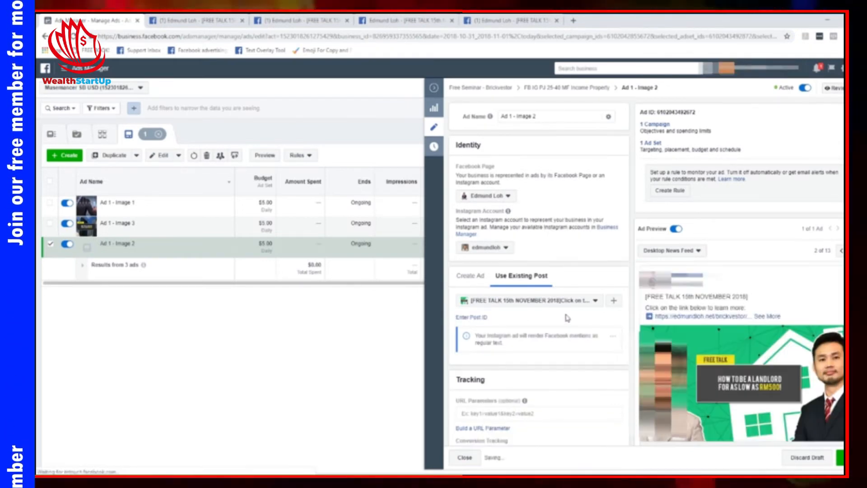
scroll(838, 410, down, 3)
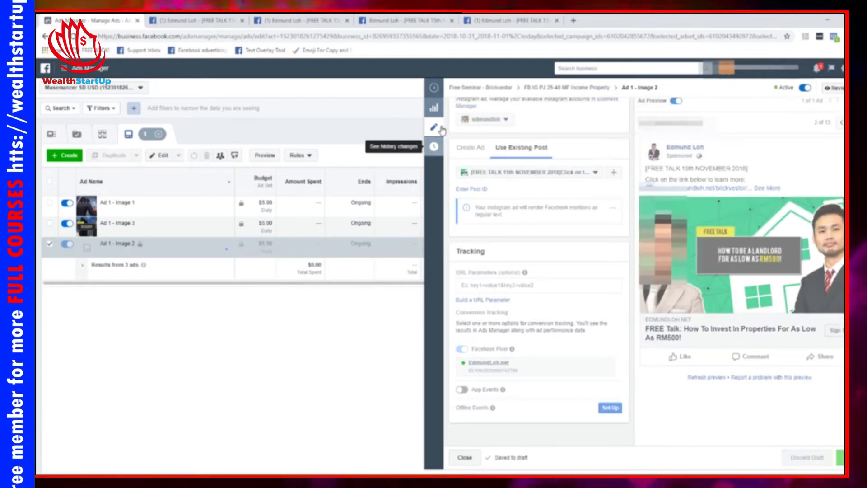
Open Ad 1 - Image 3 for editing, copy the post ID from the original Image 3 post's URL and return to Ads Manager
click(433, 87)
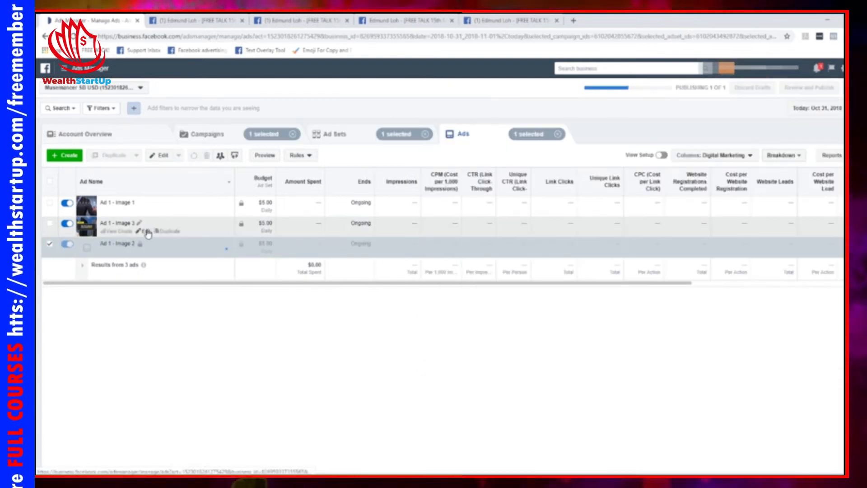
click(144, 231)
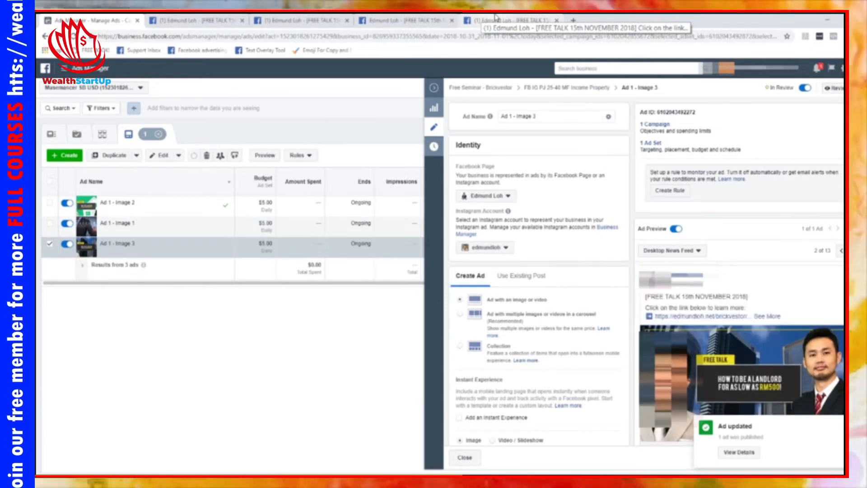
click(495, 19)
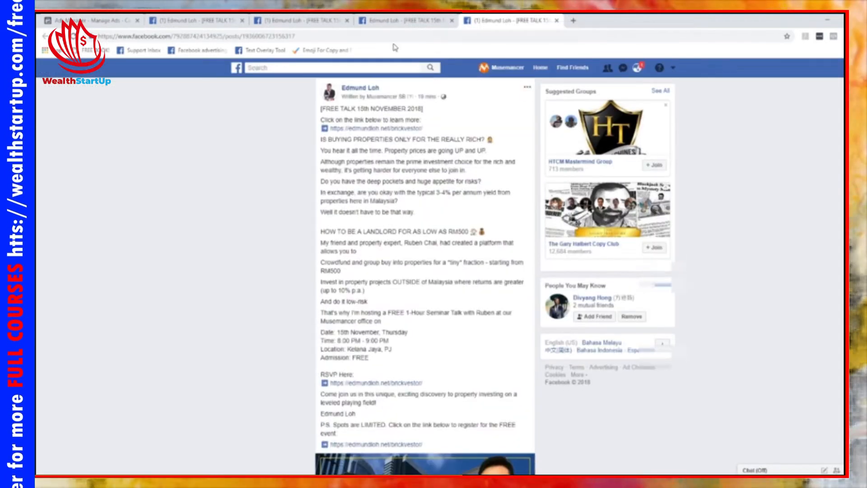
drag(243, 36, 294, 36)
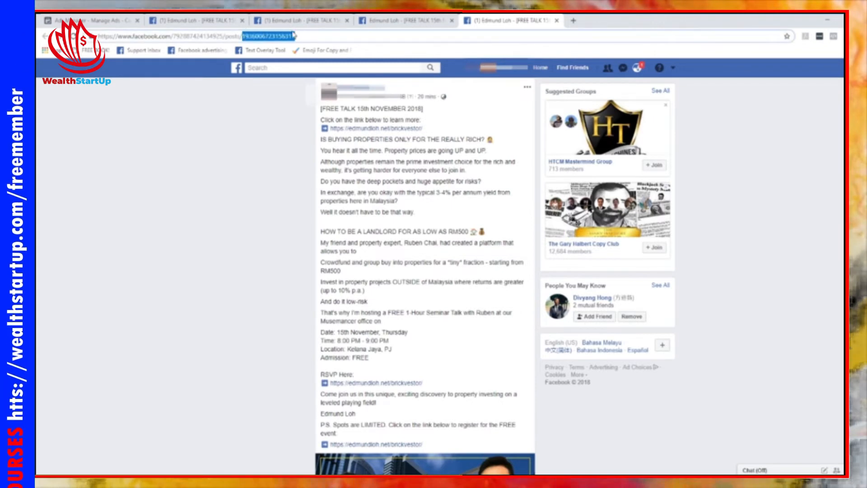
right_click(291, 36)
click(311, 86)
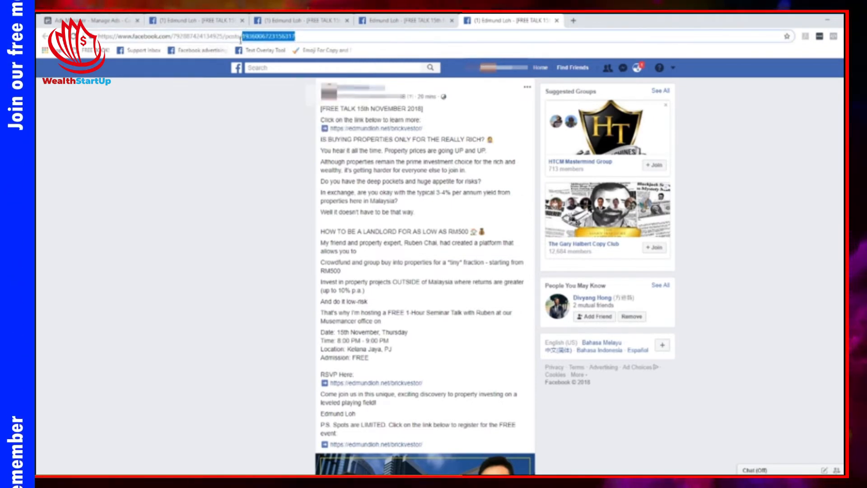
key(ctrl+1)
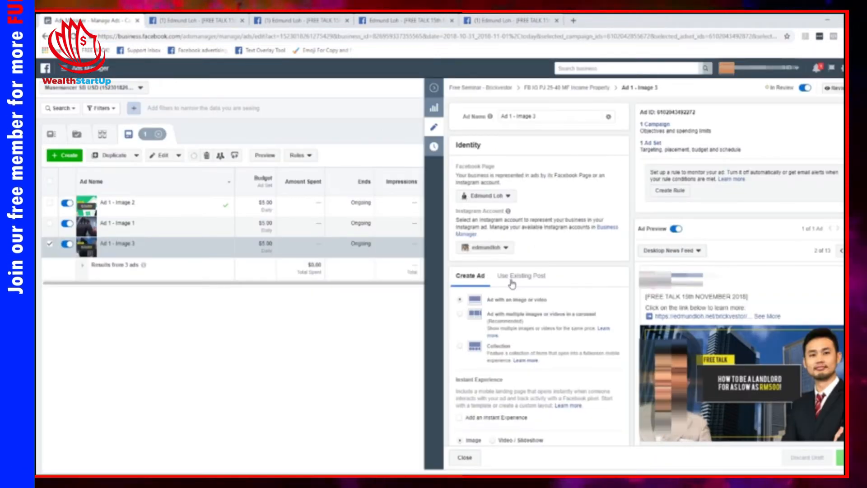
click(510, 276)
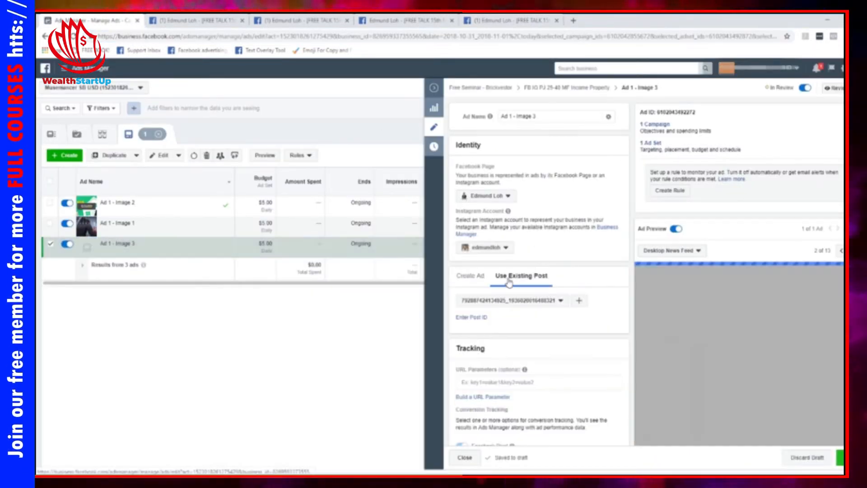
click(471, 317)
right_click(486, 320)
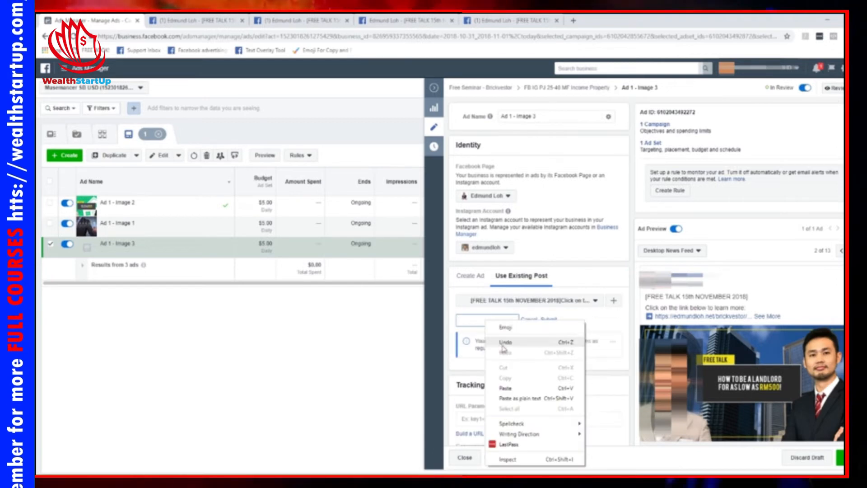
click(505, 388)
click(549, 319)
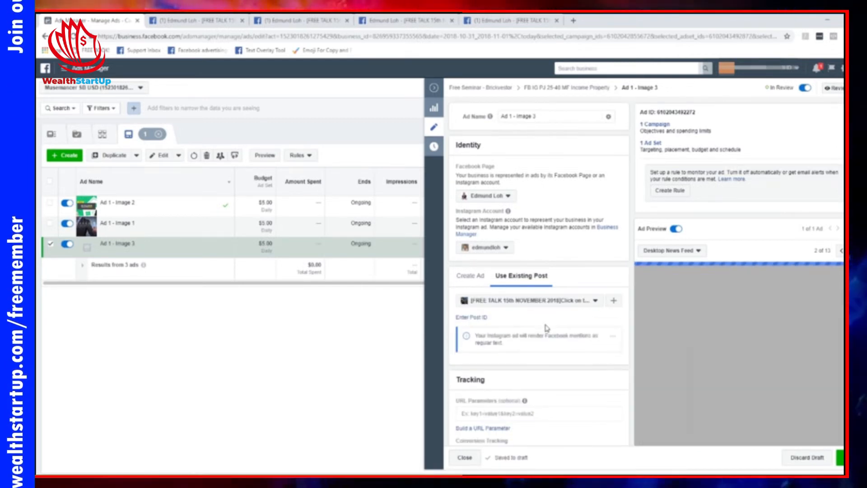
click(522, 19)
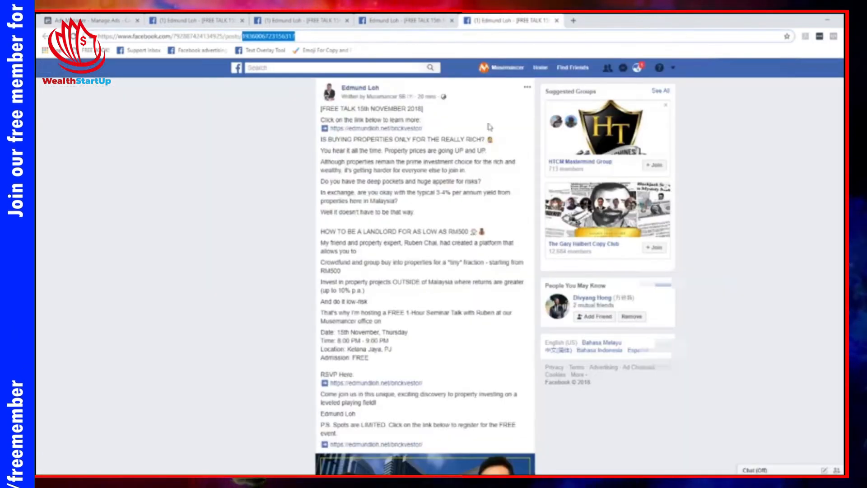
scroll(424, 271, down, 5)
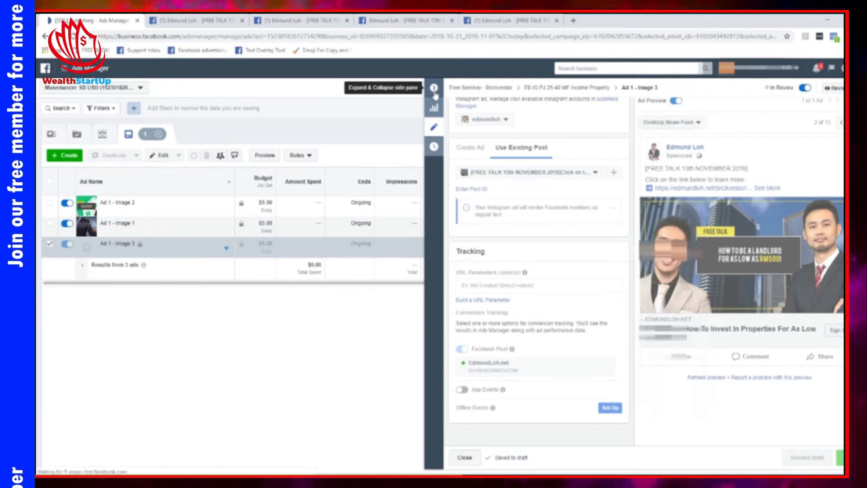
Close the editing pane of Ad 1 - Image 3 and switch to the ad sets view
click(434, 90)
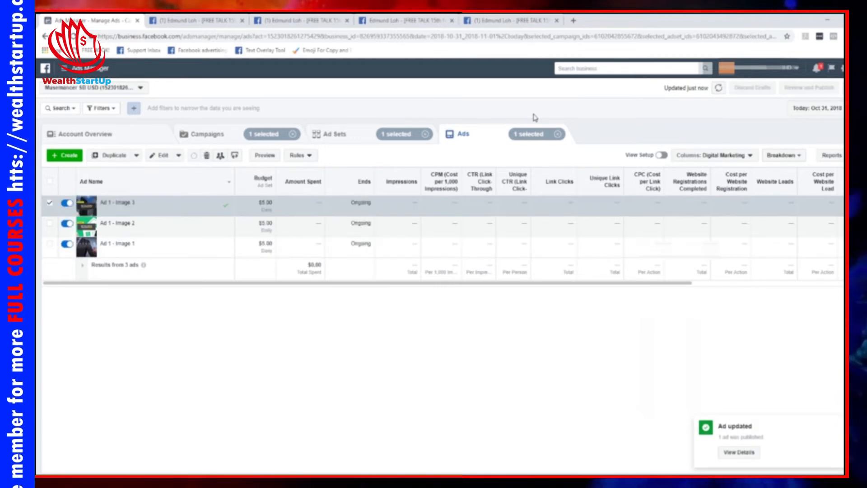
click(333, 134)
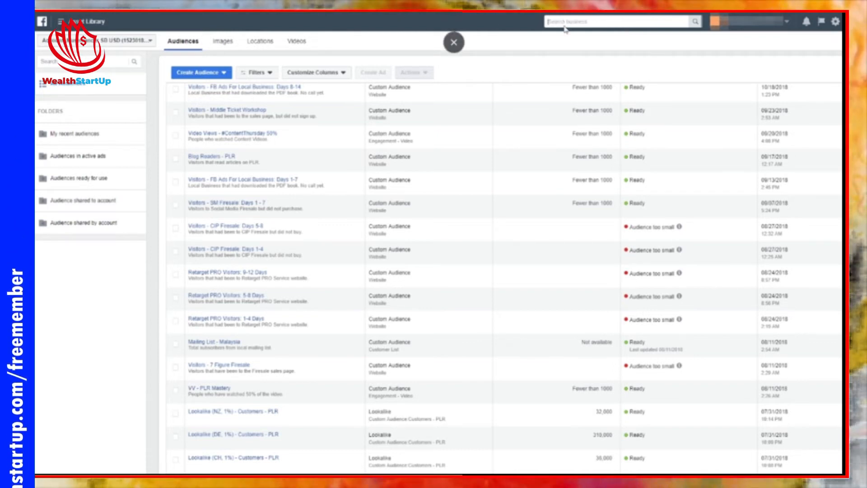
Search the business tools for "audiences" and check where Audiences is listed among all tools
text(audien)
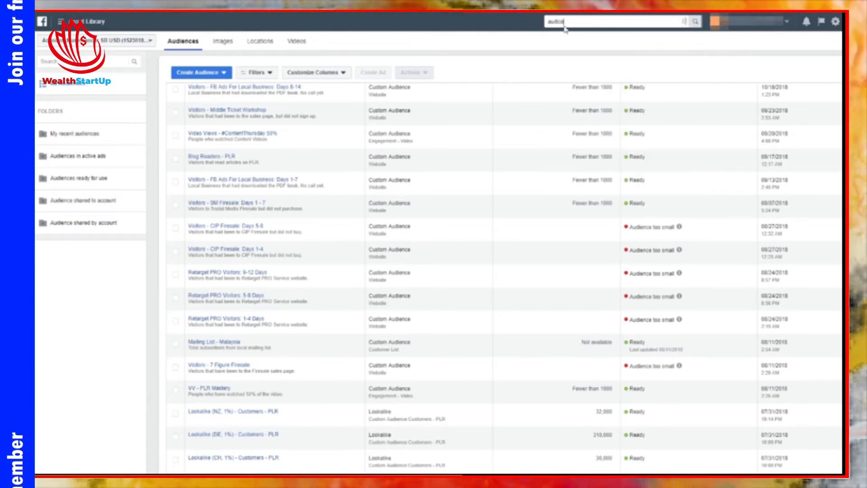
key(BackSpace)
key(BackSpace)
text(ences)
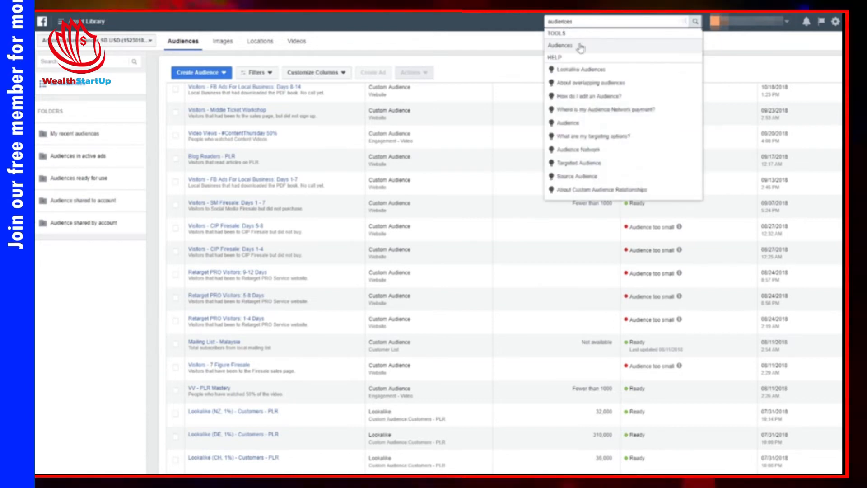
click(87, 23)
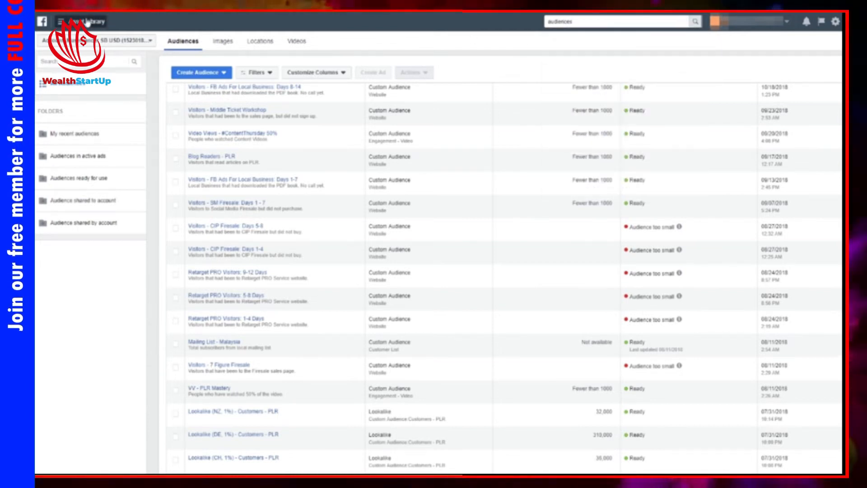
click(55, 21)
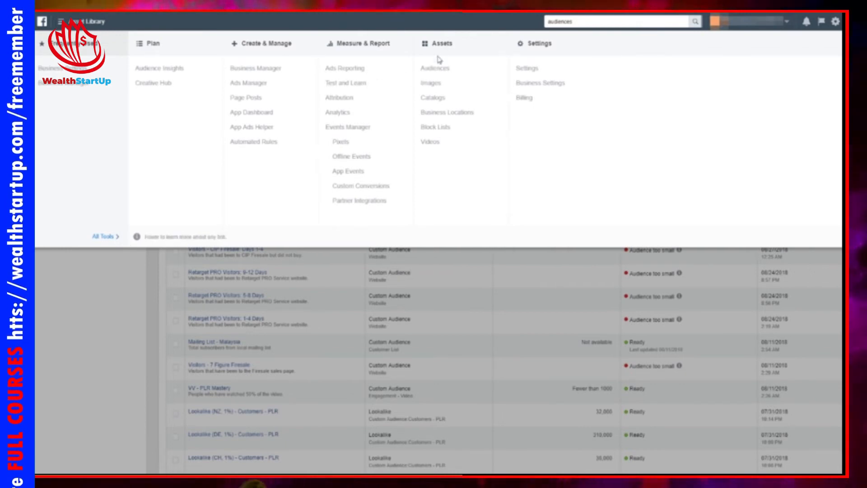
click(116, 329)
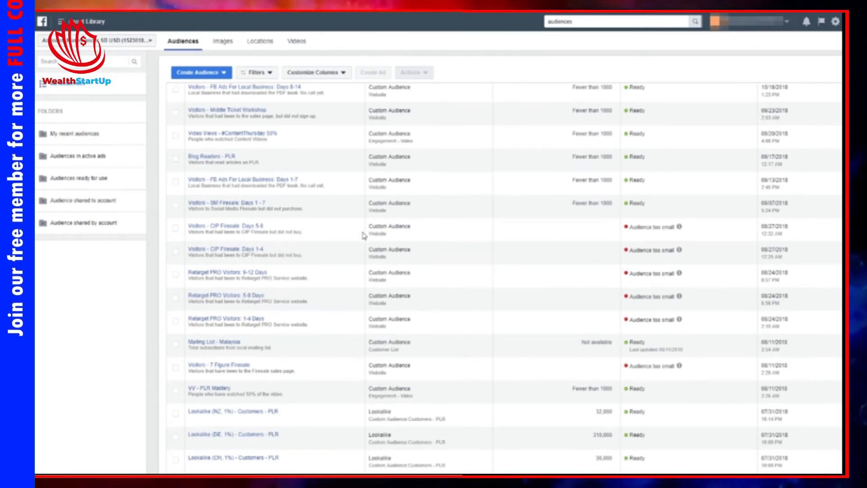
Look down the existing audiences and start a new custom audience based on website traffic
scroll(364, 235, down, 2)
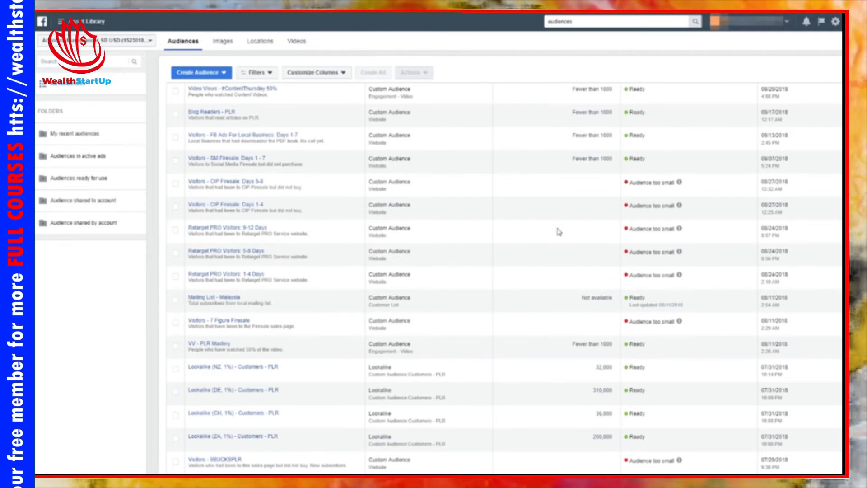
click(211, 75)
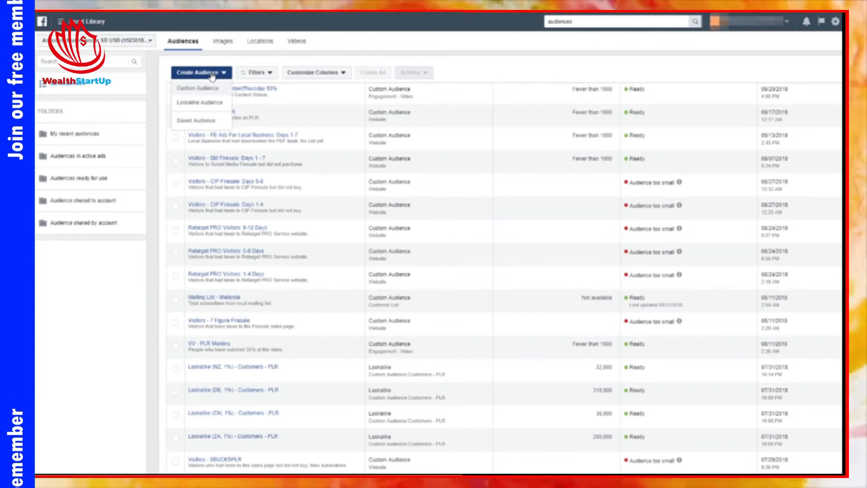
click(231, 90)
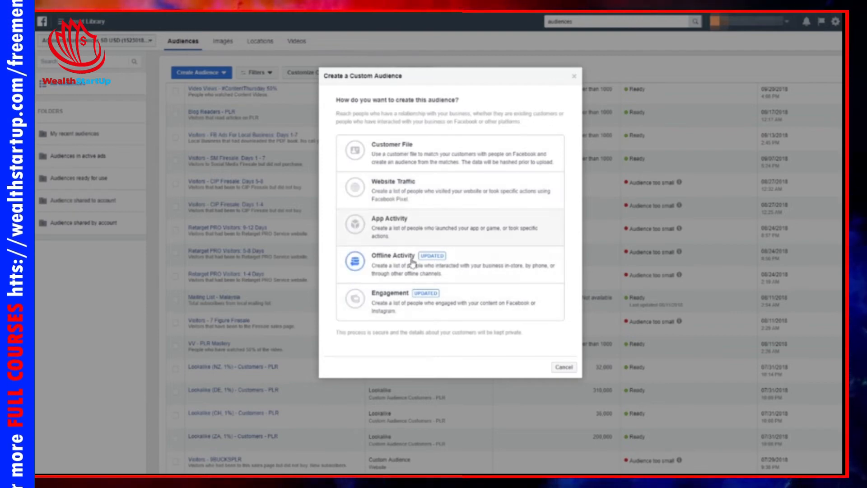
click(450, 191)
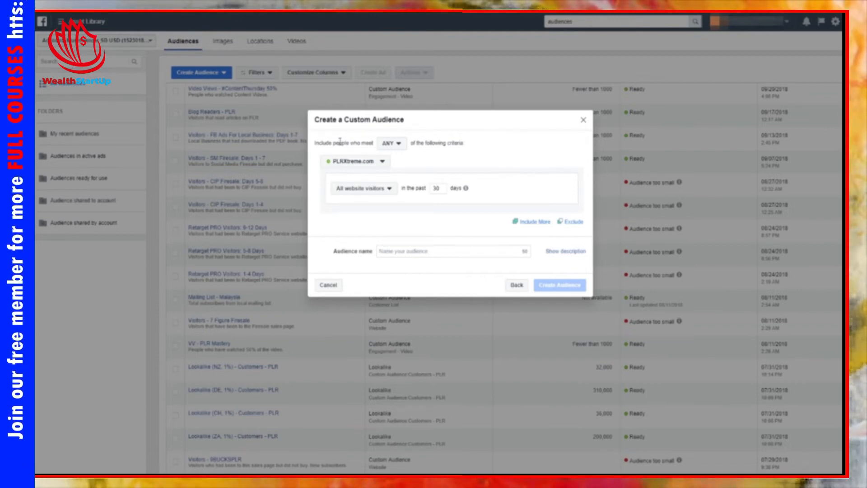
Choose the EdmundLoh.net pixel as the source of the custom audience
click(342, 161)
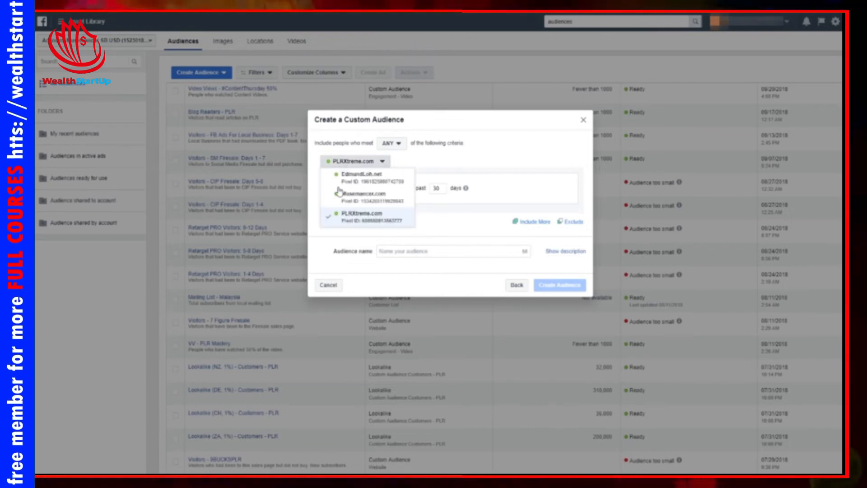
click(342, 163)
click(340, 164)
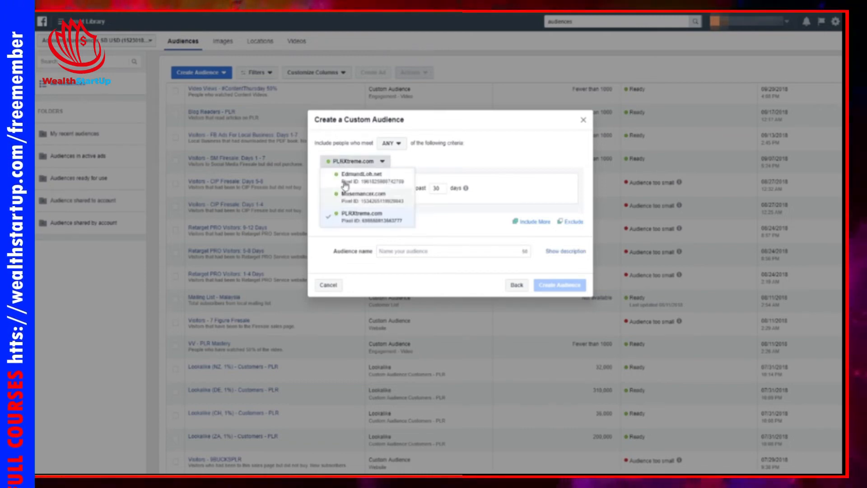
click(343, 162)
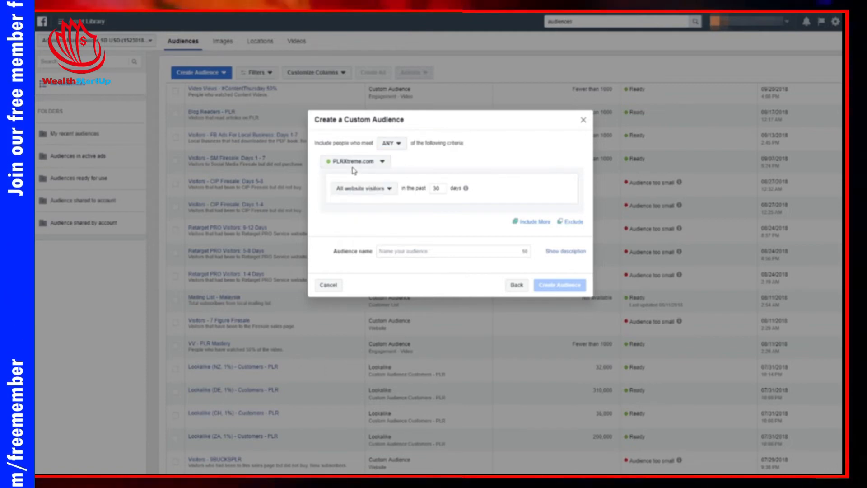
click(382, 161)
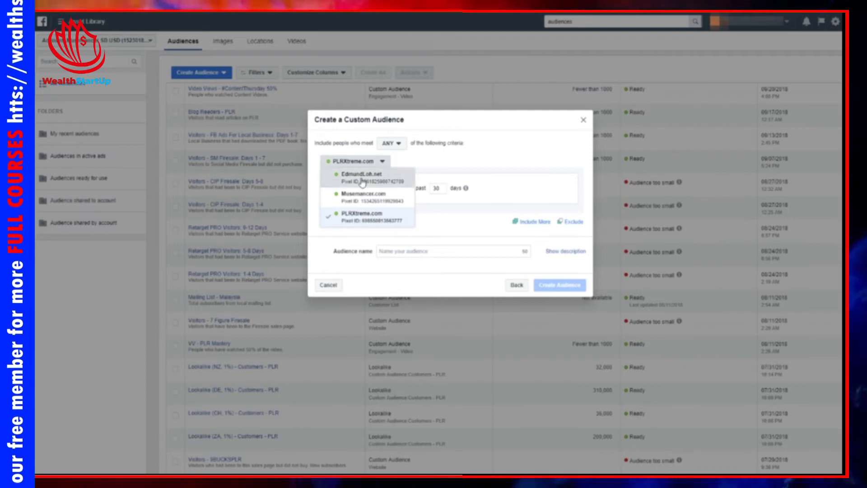
click(362, 181)
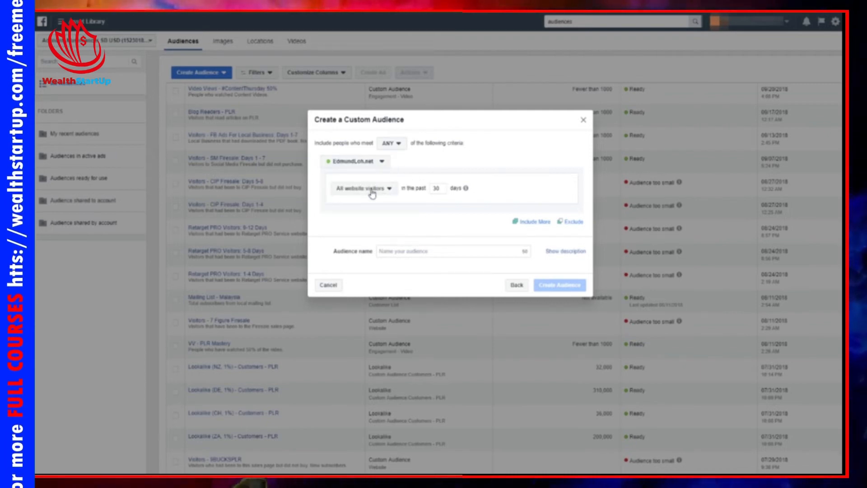
Review the available visitor criteria and set the rule to people who visited specific web pages
click(371, 190)
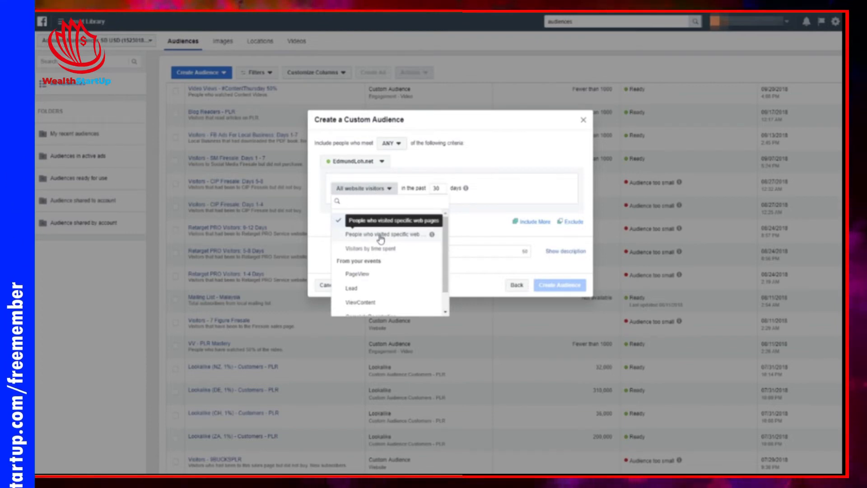
scroll(384, 240, down, 1)
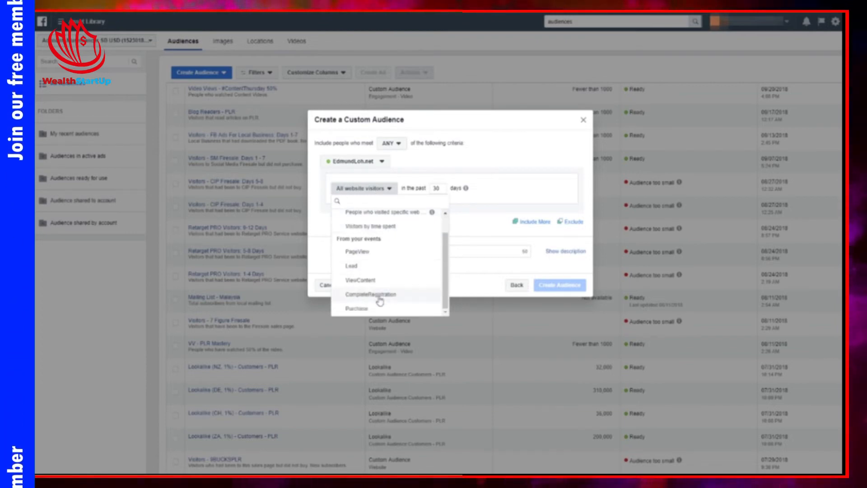
scroll(375, 289, up, 1)
scroll(372, 273, down, 1)
scroll(379, 271, up, 1)
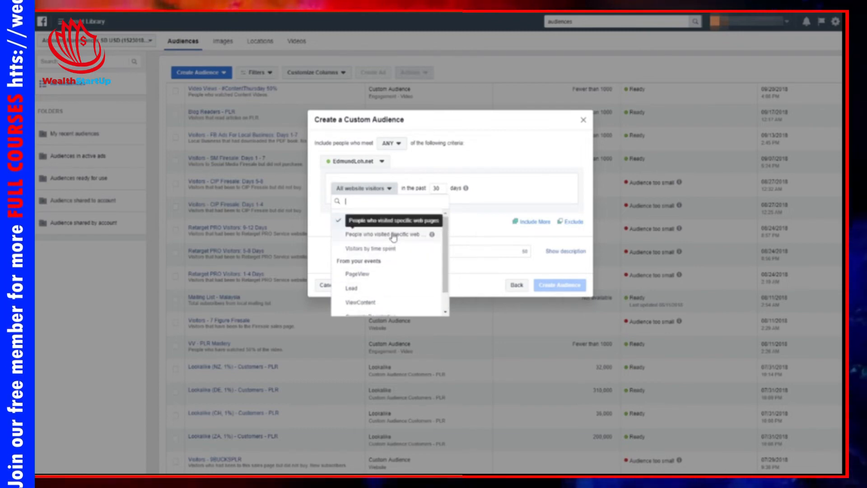
click(394, 235)
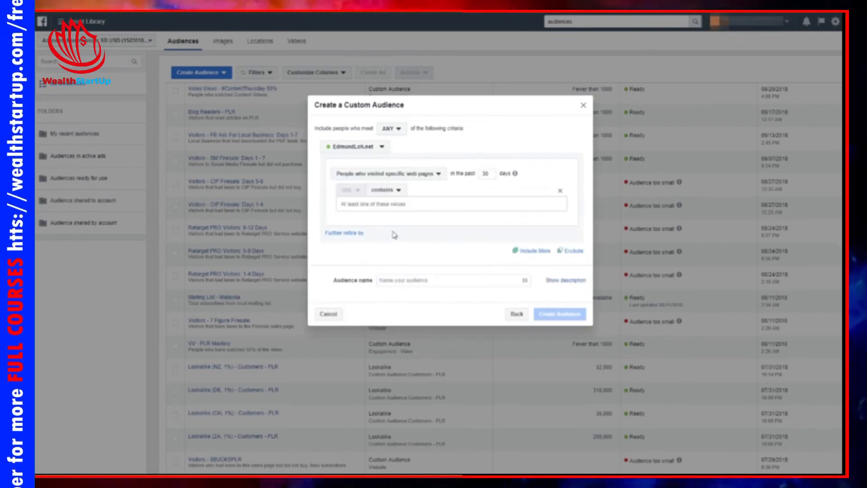
Examine the number-of-days setting of the audience rule and read its explanation
double_click(485, 174)
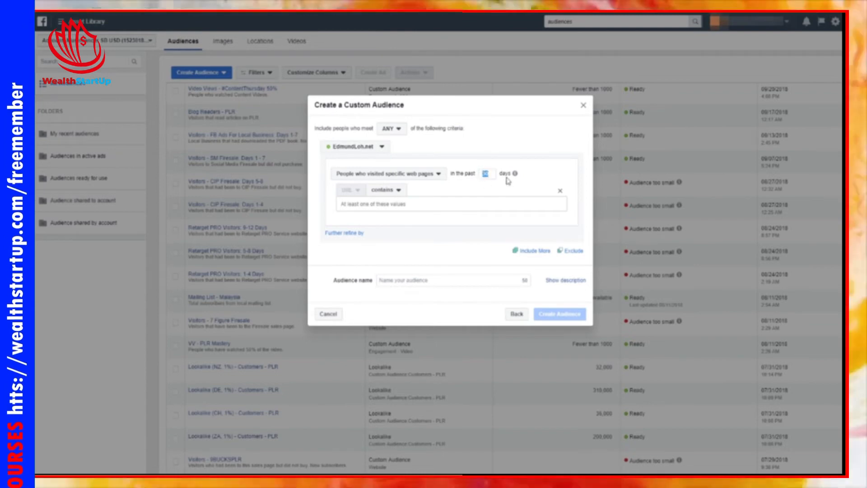
mouse_move(516, 176)
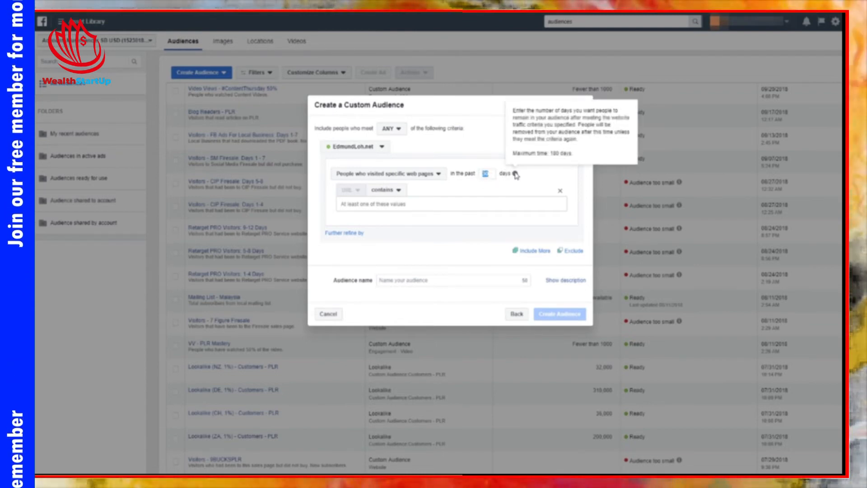
click(489, 175)
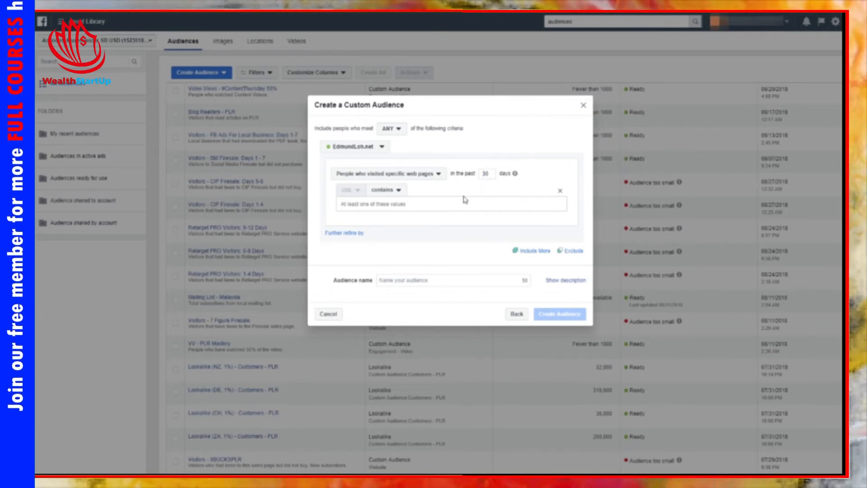
double_click(485, 173)
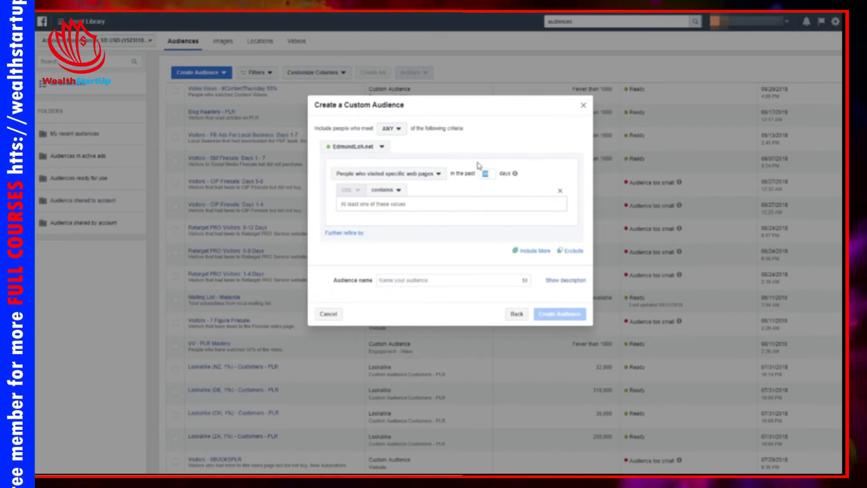
click(484, 208)
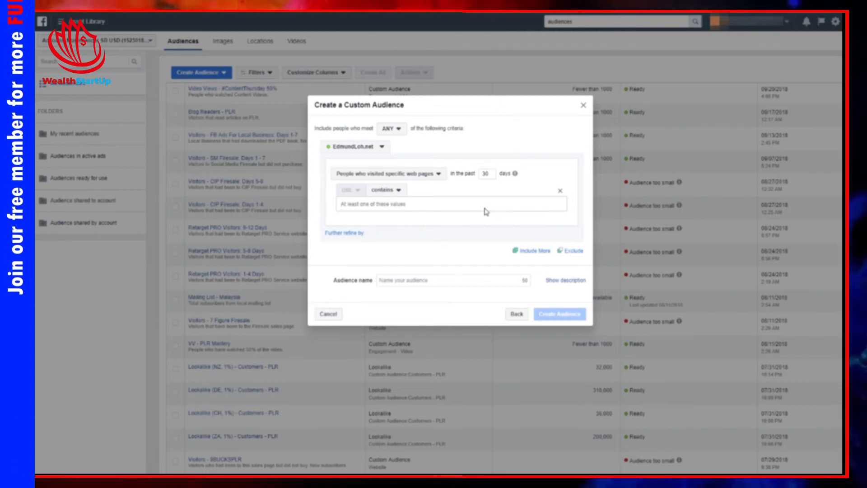
text(http://edmund)
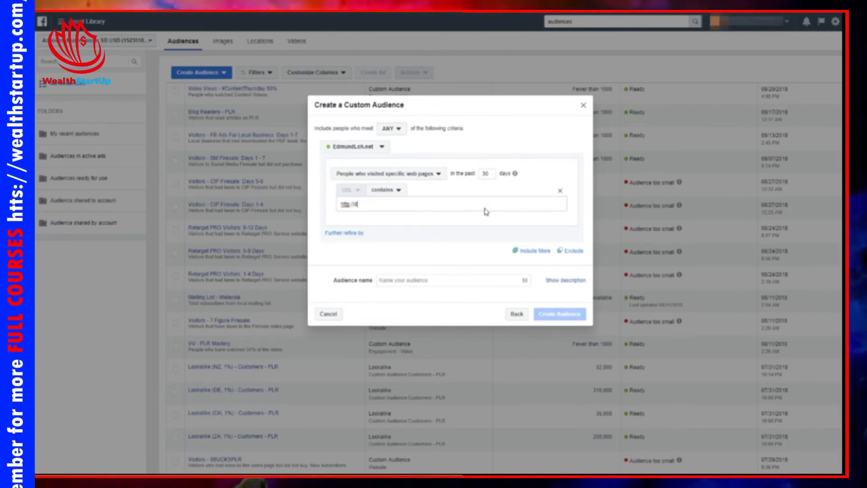
text(loh.net/)
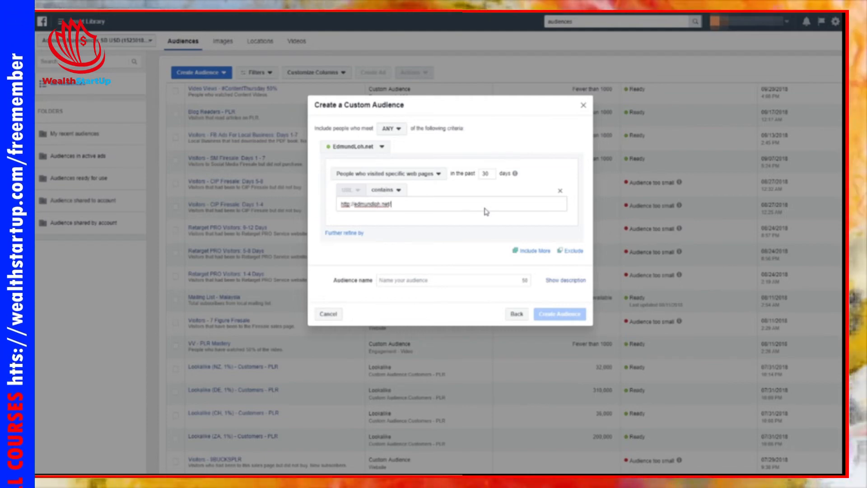
text(fbadsocial)
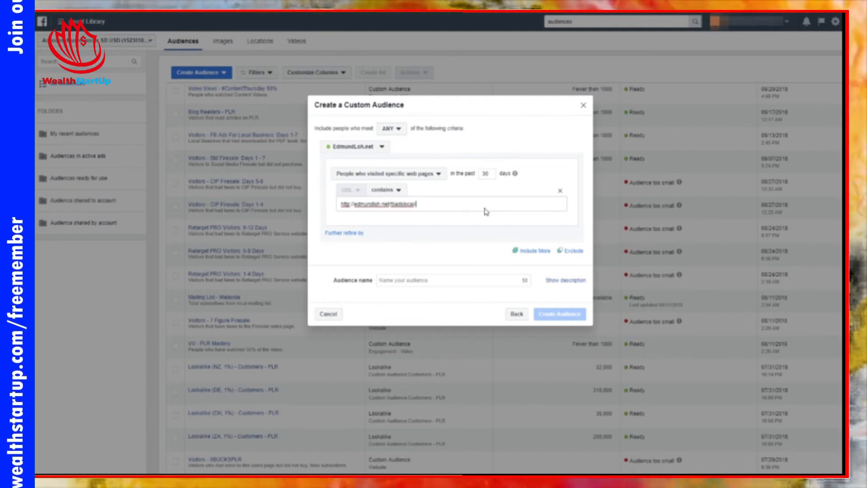
key(Tab)
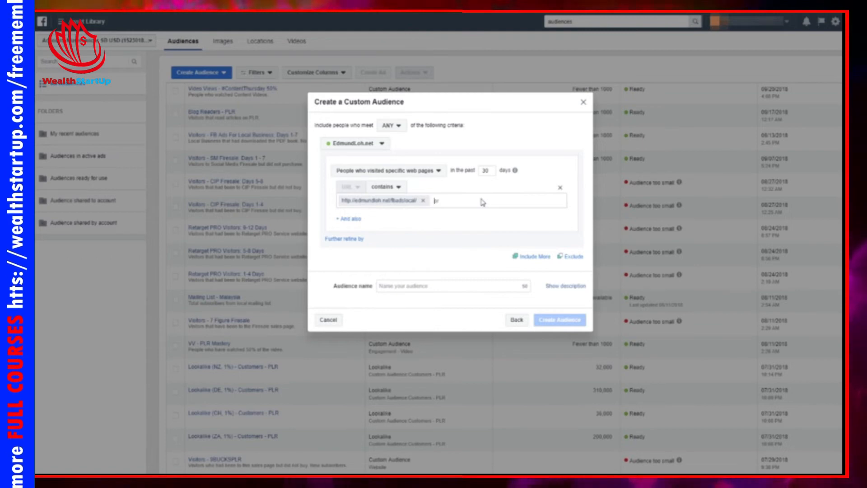
text(ttp://)
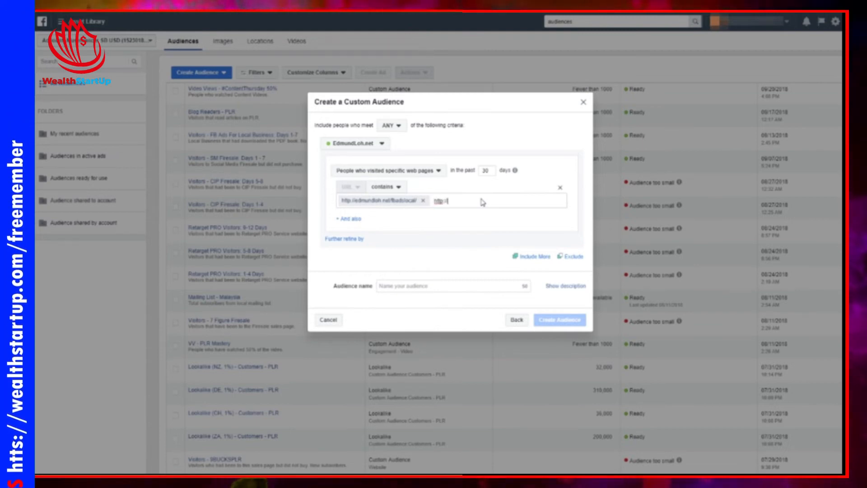
text(edmundloh.net)
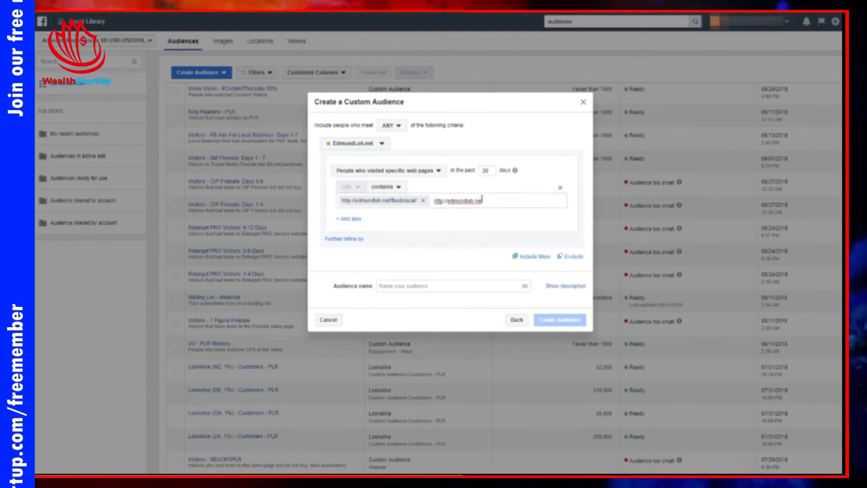
text(/fbads/local/call/)
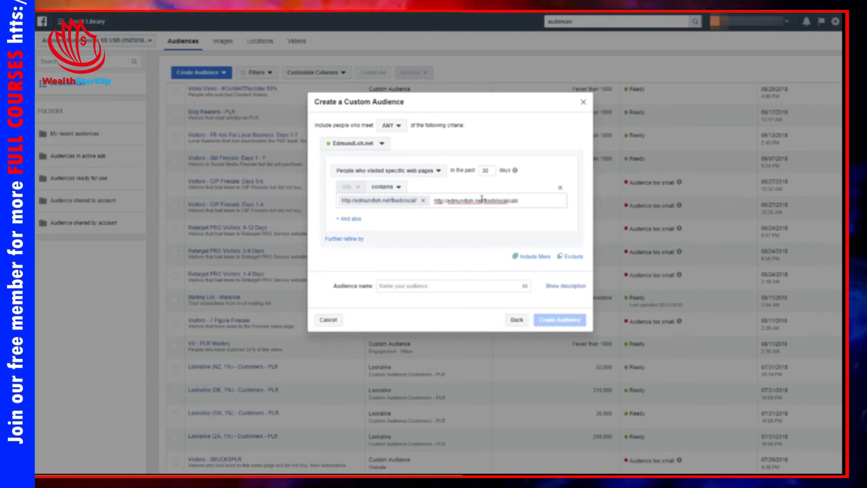
key(Return)
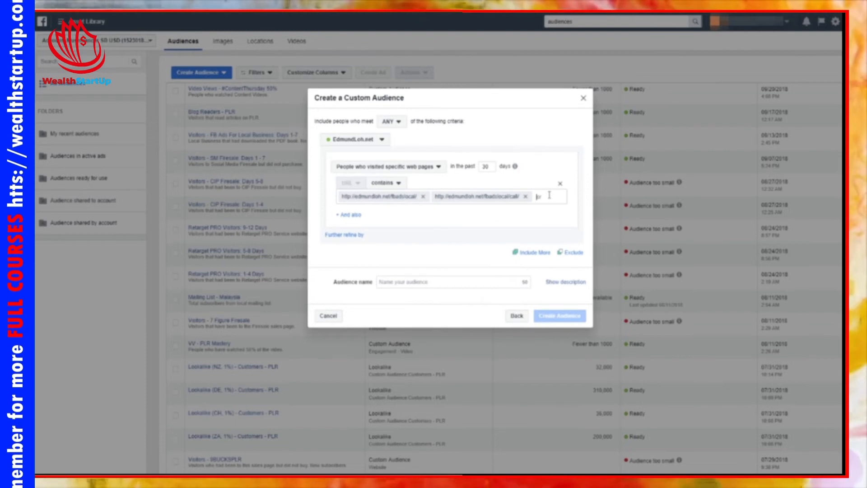
text(http://)
text(edmundloh.ne)
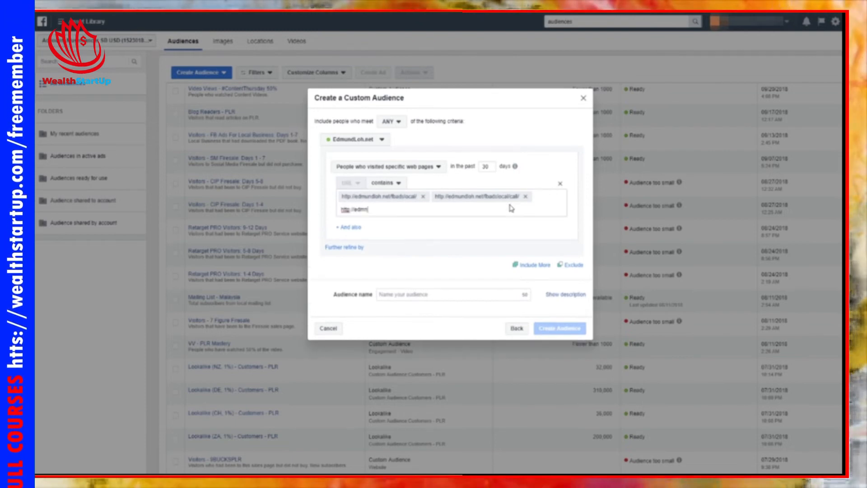
text(t/fbadslocal/)
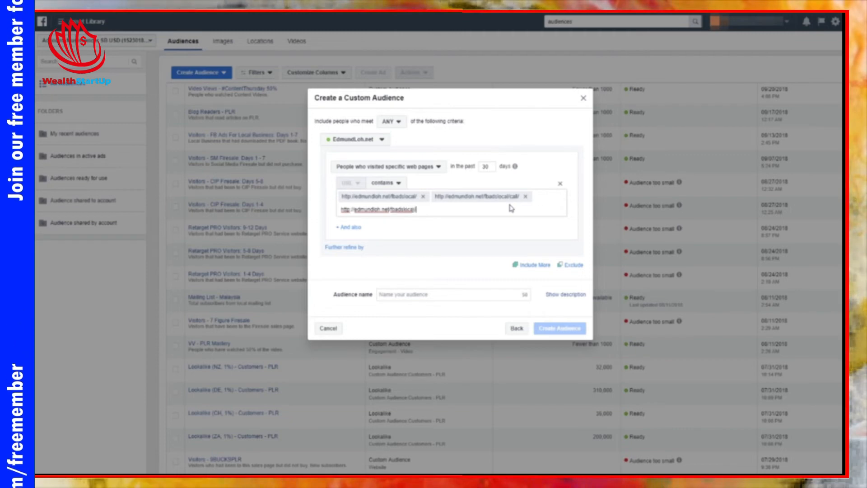
text(thank-you)
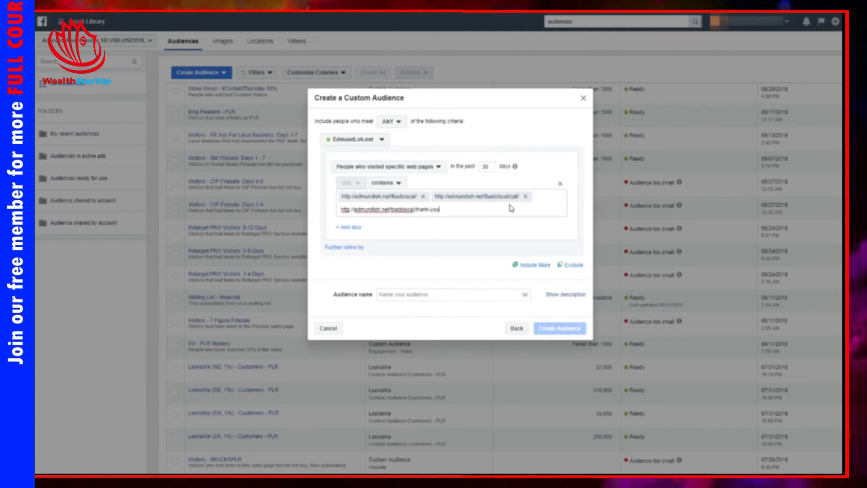
text(/)
key(Return)
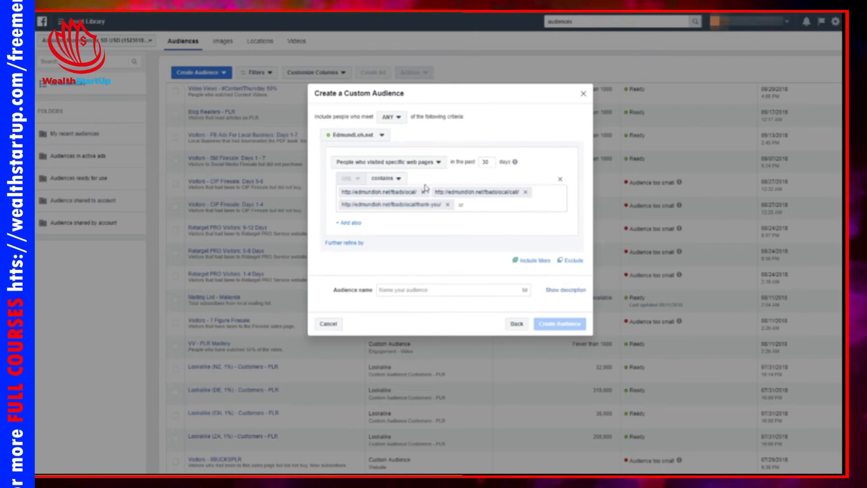
click(570, 261)
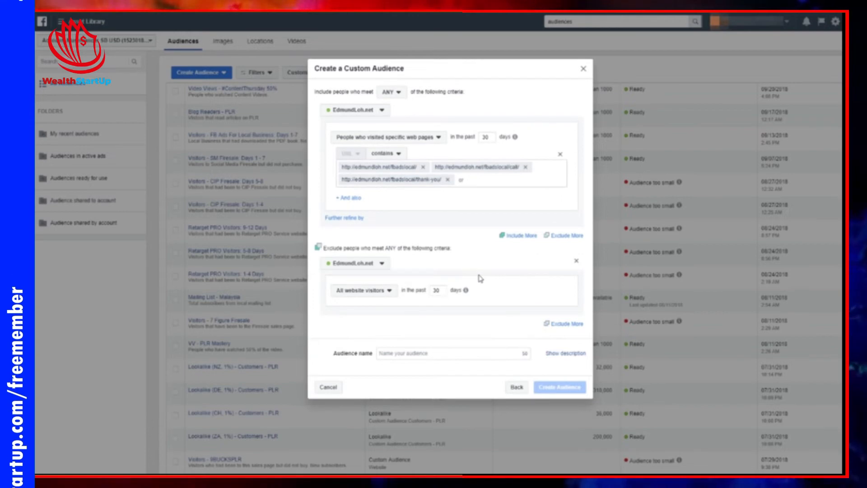
click(372, 292)
click(375, 337)
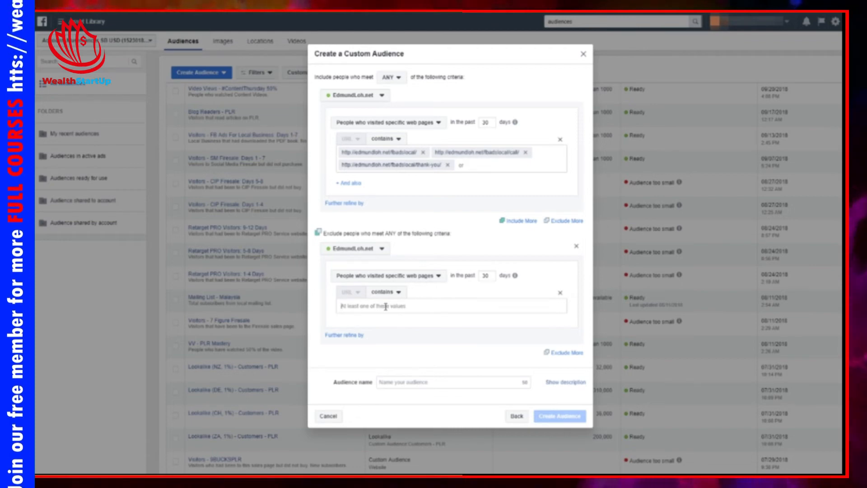
text(http://edmundlo)
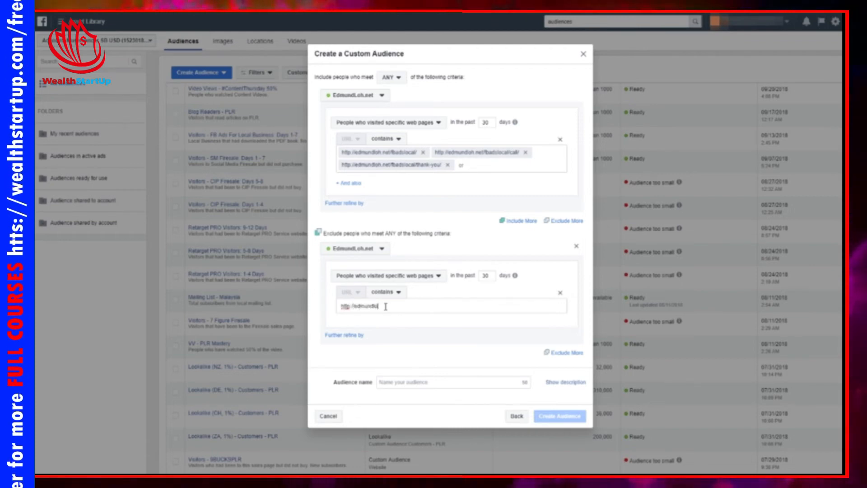
text(h.net/fba)
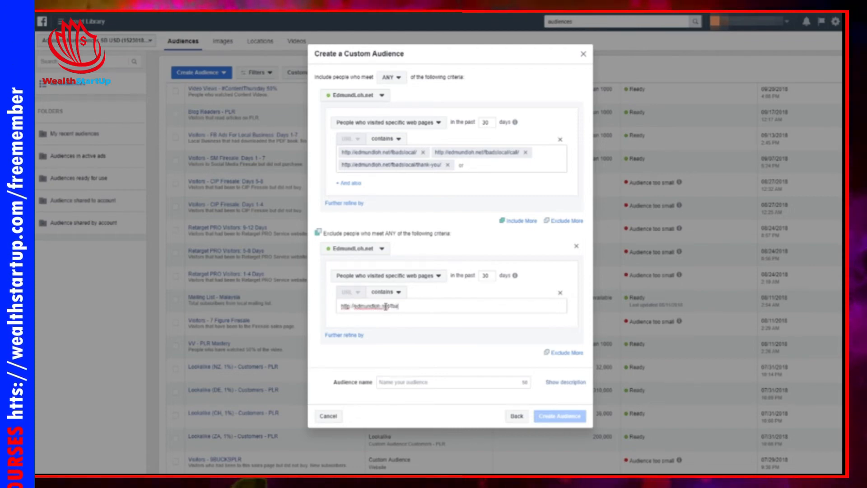
text(dslocal/download/)
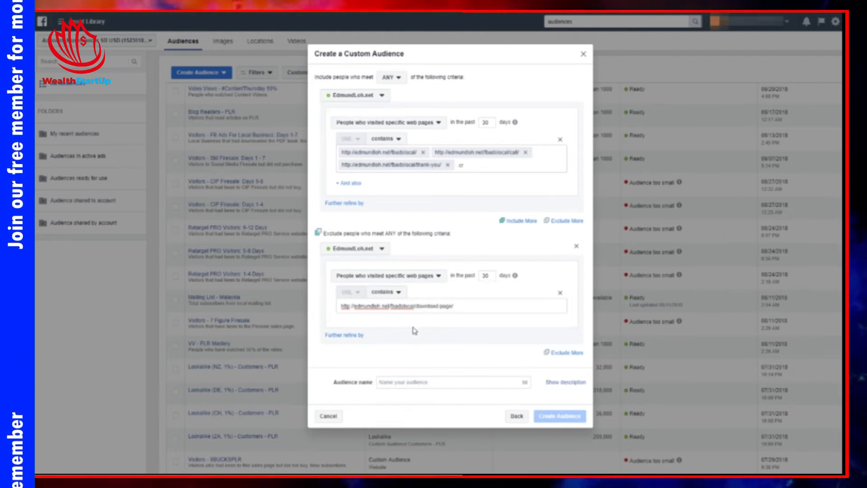
key(Return)
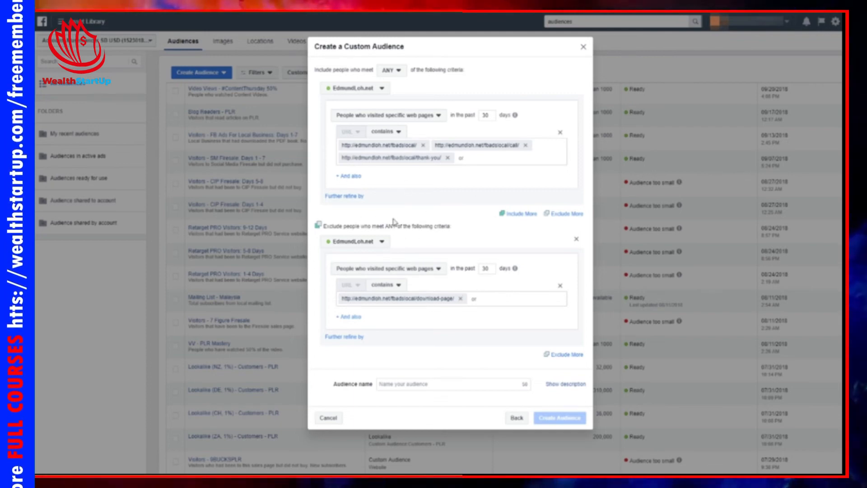
Name the custom audience "Visitors - FB Ads Local TEST"
click(416, 388)
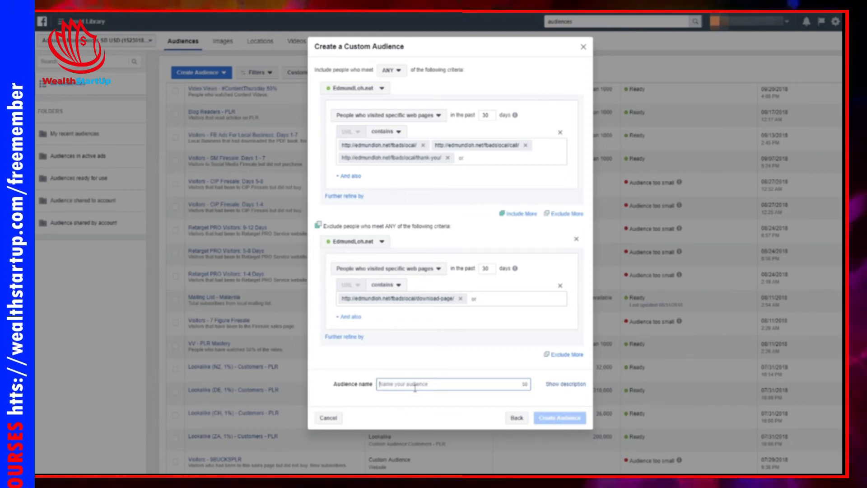
text(Visitors )
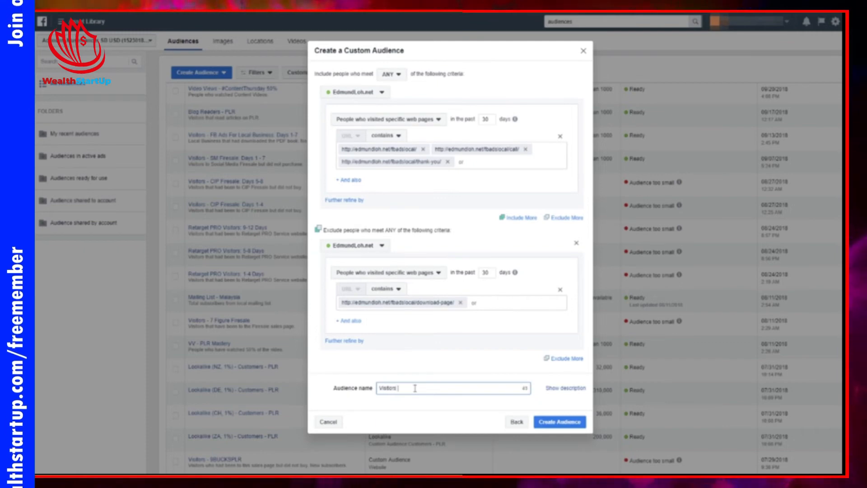
text(- FB Ads L)
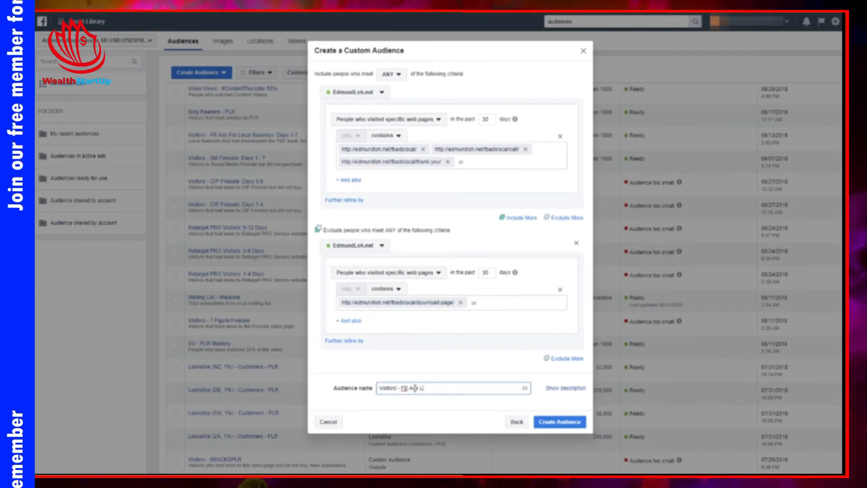
text(ocal TEST)
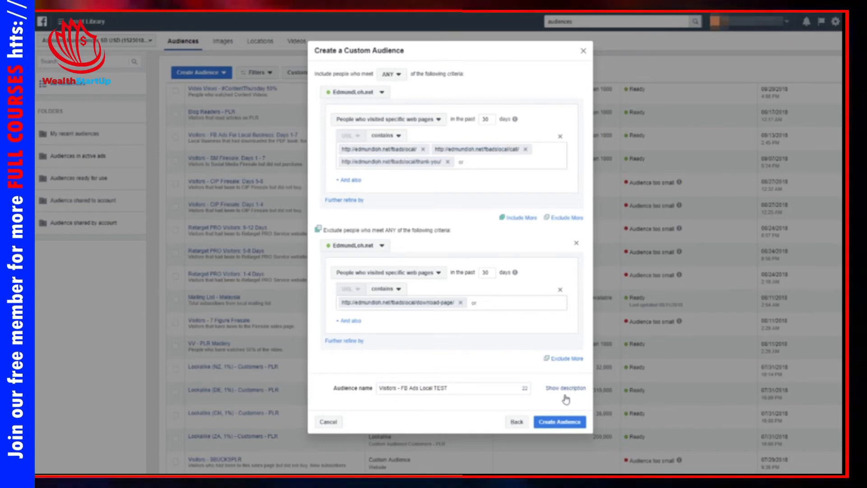
double_click(403, 388)
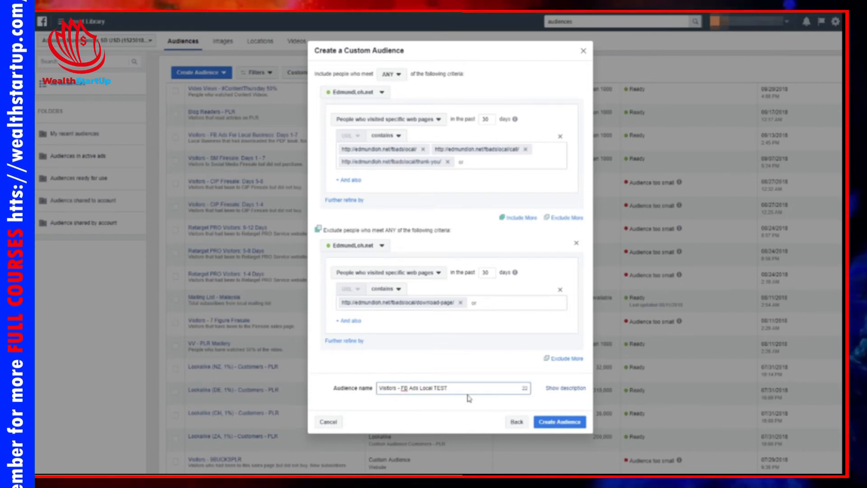
Add the audience description "Visitors that had been to FB Ads Local but did not purchase."
click(551, 389)
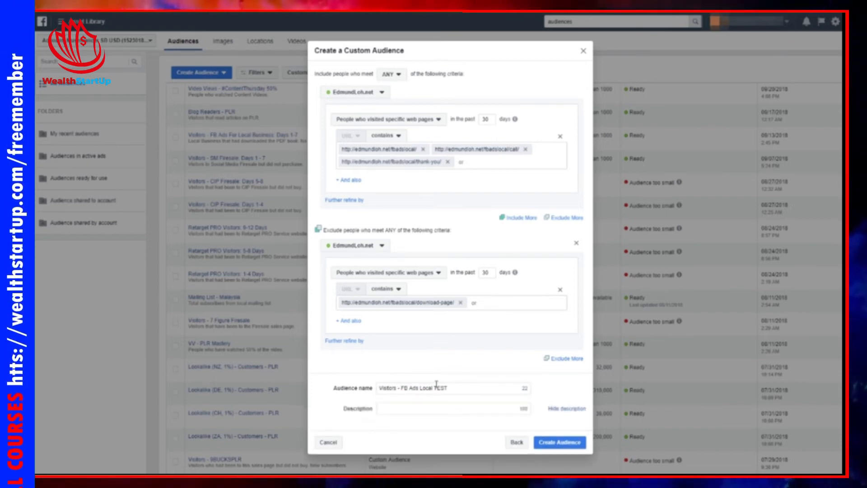
click(451, 410)
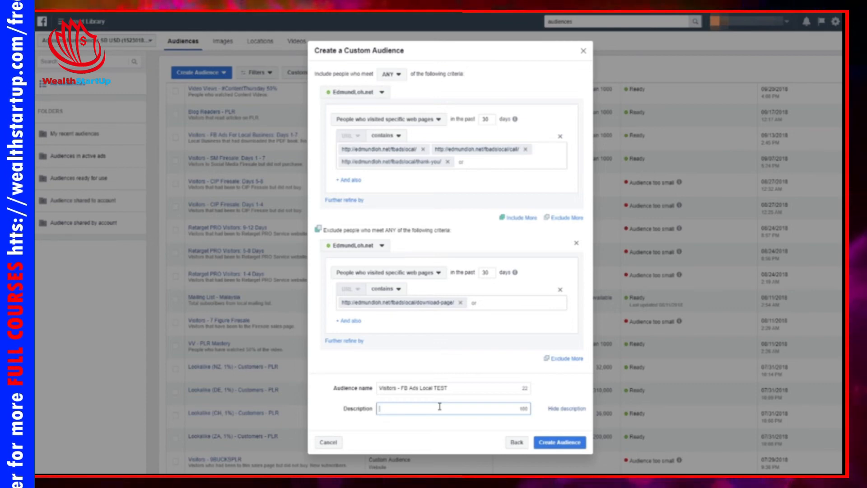
text(Visitors that had been)
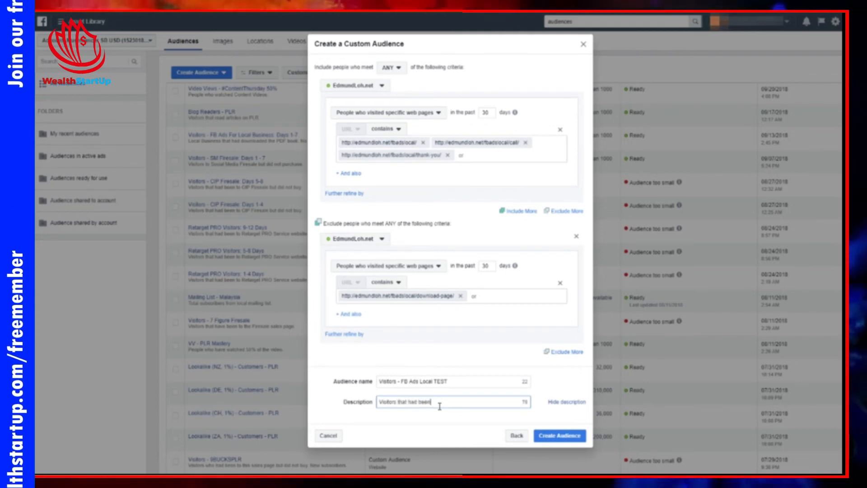
text( to tB Ads Local b)
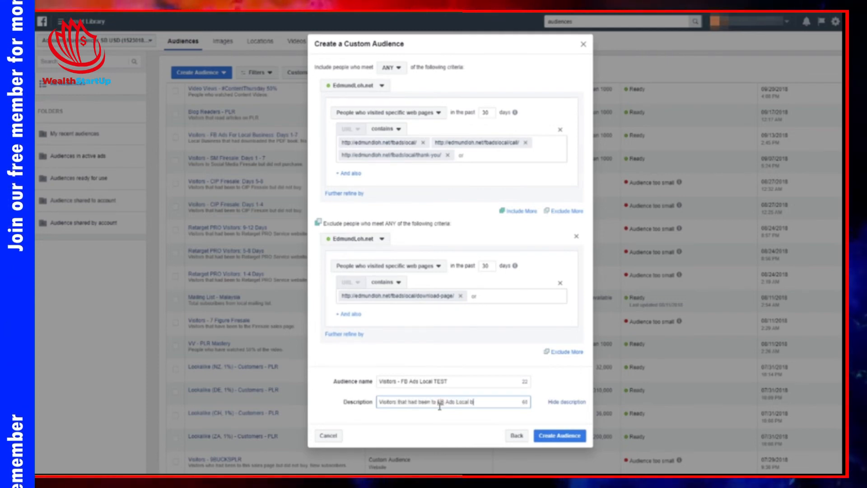
text(ut did not purchase)
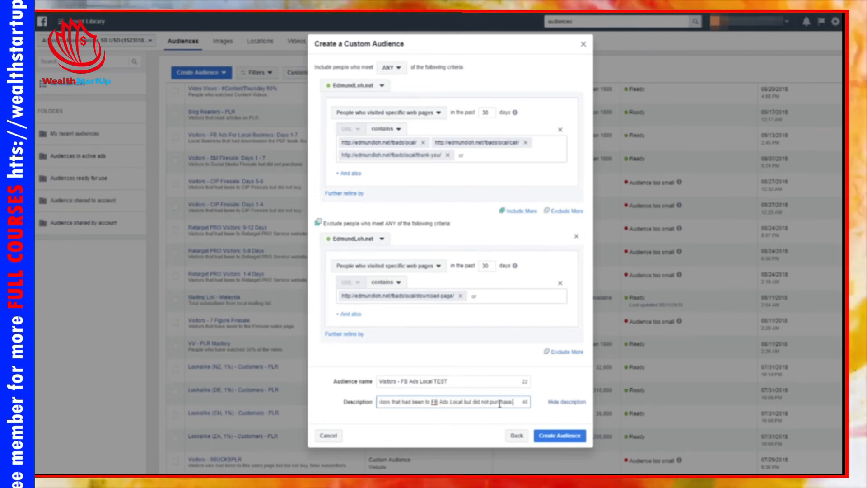
Create the website traffic audience and read the explanation of its availability status in the audience list
click(558, 435)
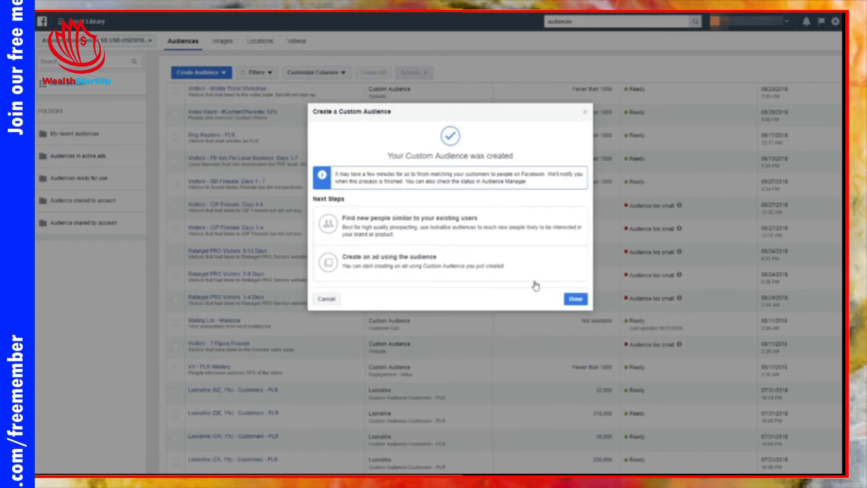
click(576, 300)
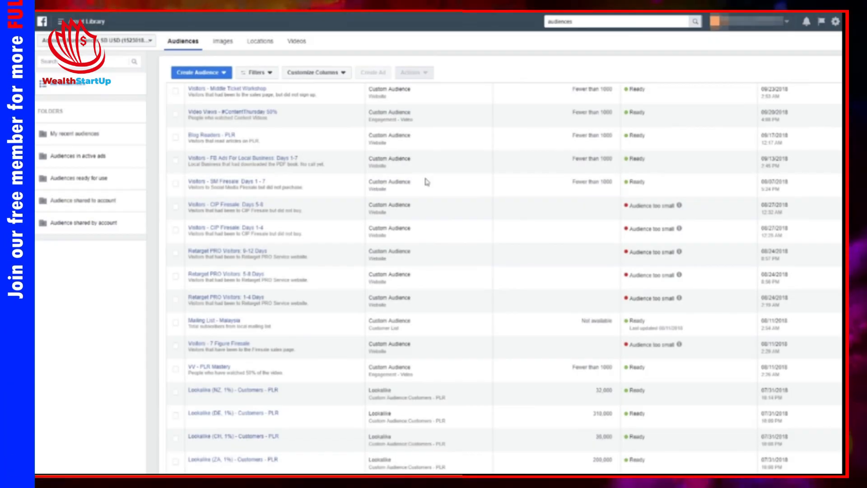
mouse_move(266, 93)
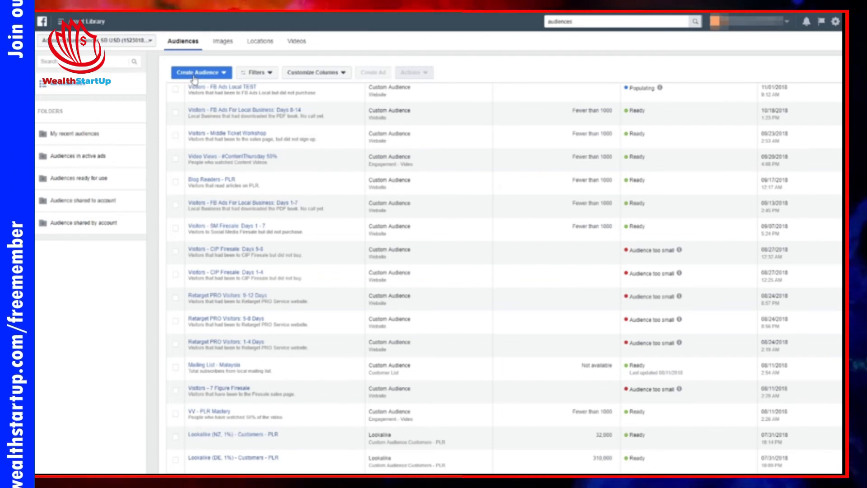
mouse_move(660, 92)
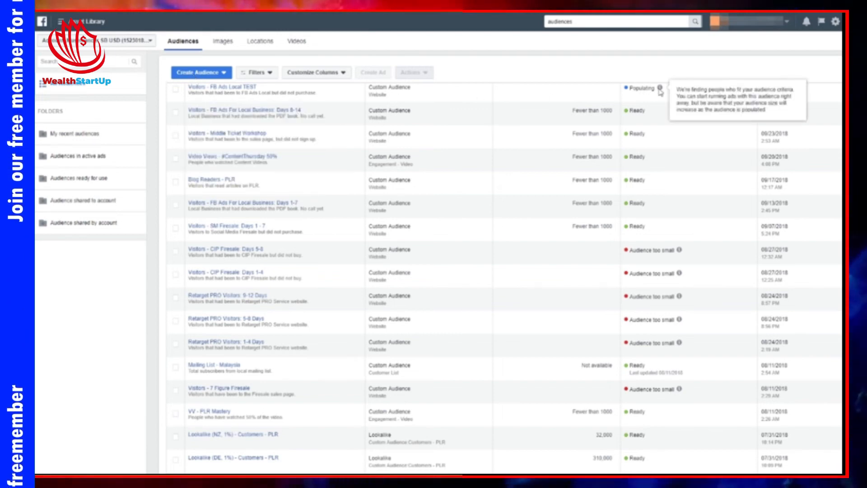
Start a video engagement custom audience of people who have watched 50% of the video
click(223, 72)
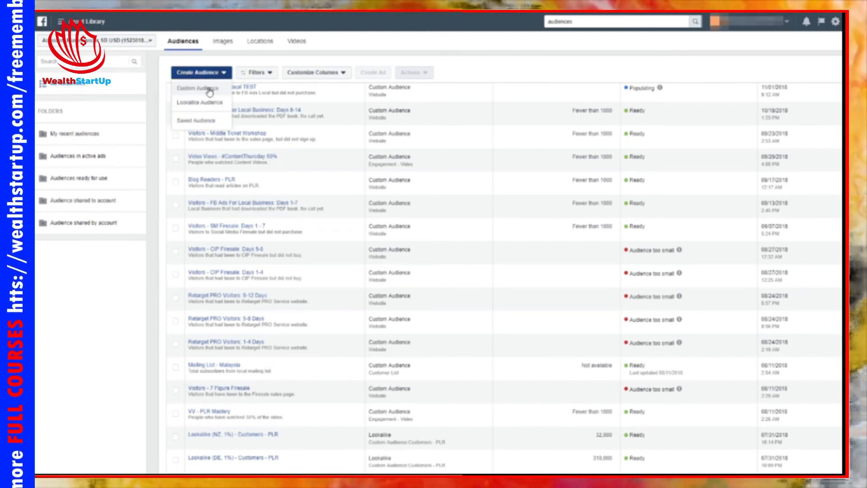
click(209, 90)
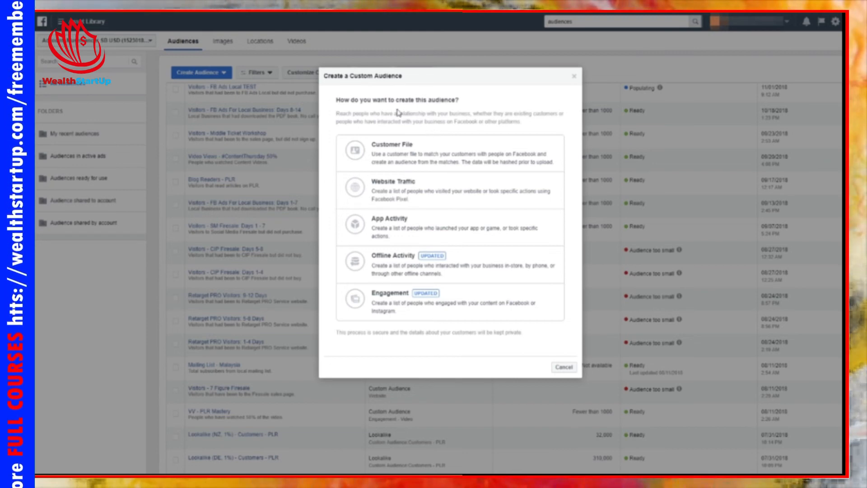
click(393, 303)
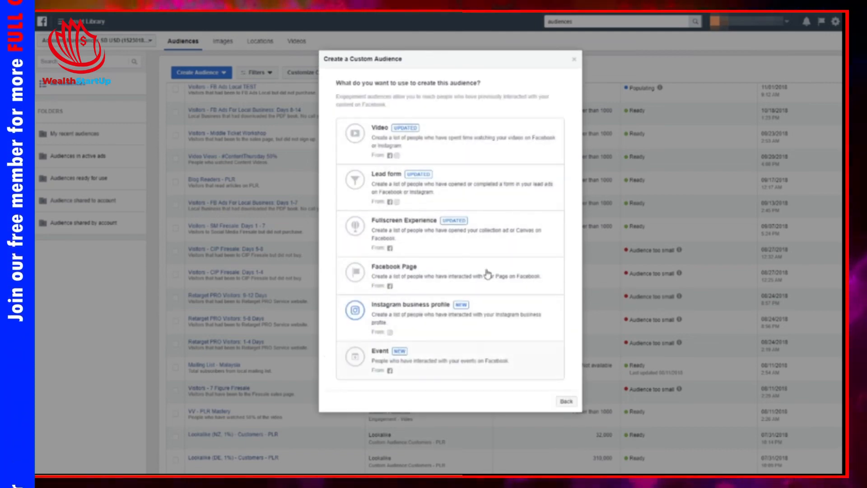
click(425, 150)
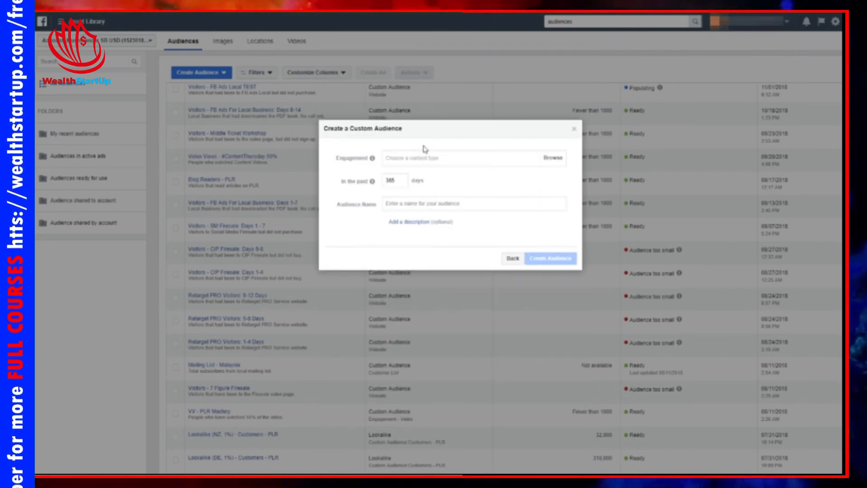
click(433, 156)
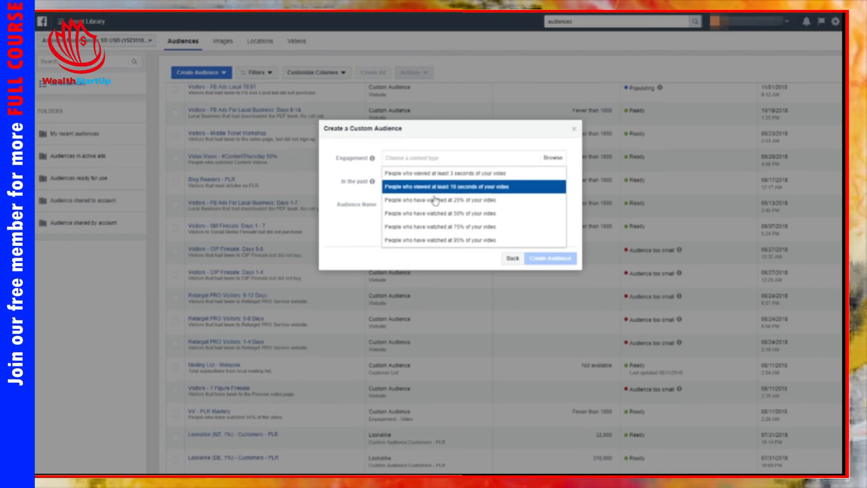
click(457, 218)
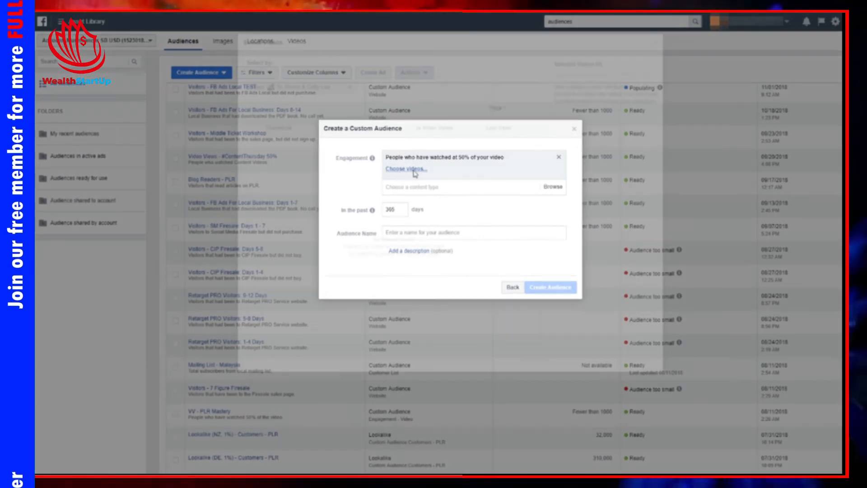
Choose the video "Why Low Ticket Is B.S. [Sub Titles]" from the first Facebook Page listed under Musemancer Sdn Bhd as the audience source
click(413, 169)
click(347, 90)
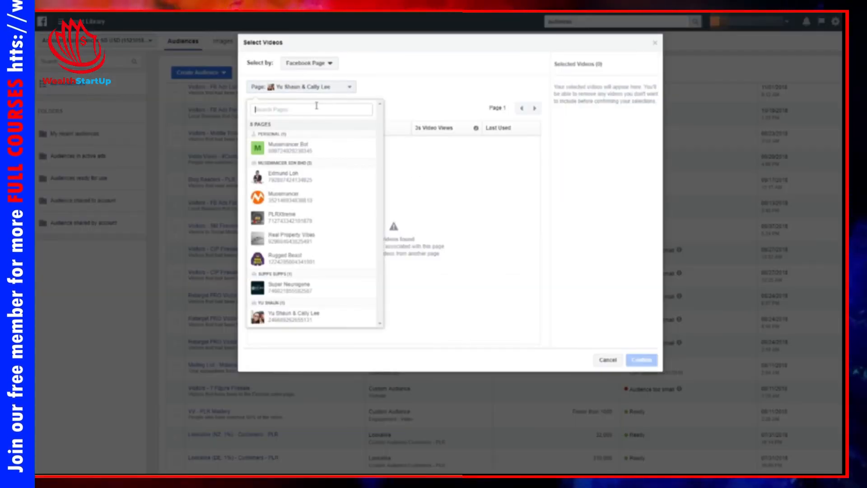
click(313, 186)
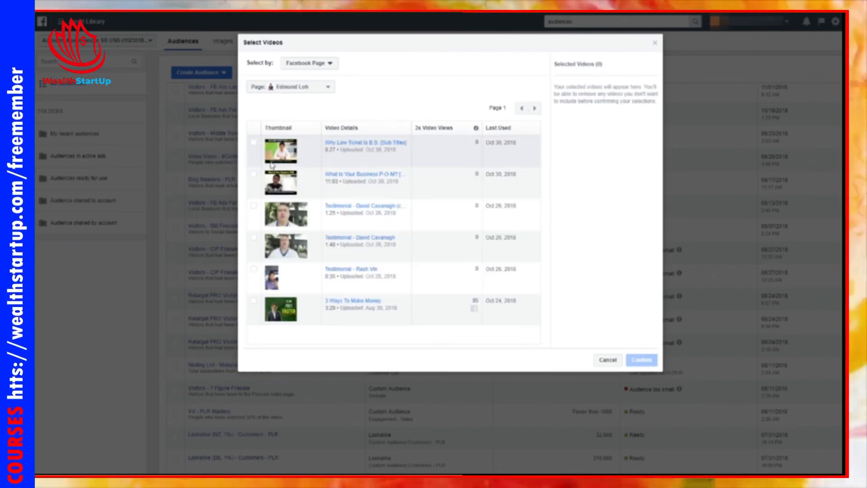
click(255, 146)
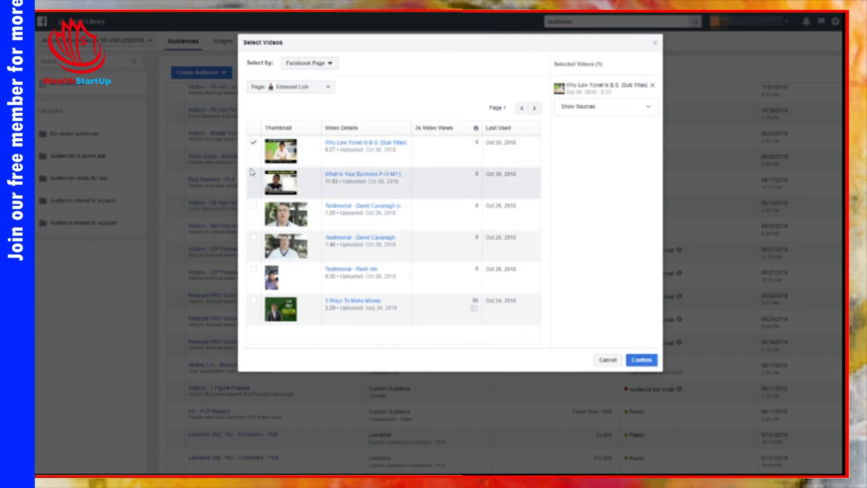
click(253, 144)
click(254, 143)
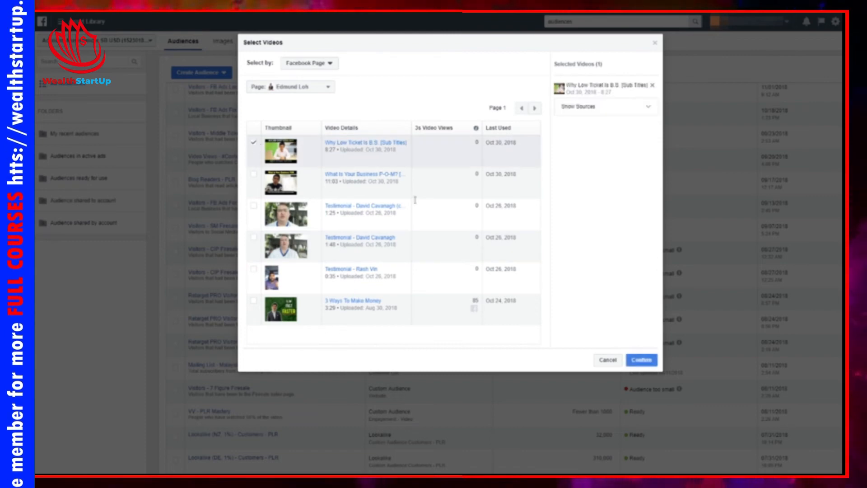
click(644, 359)
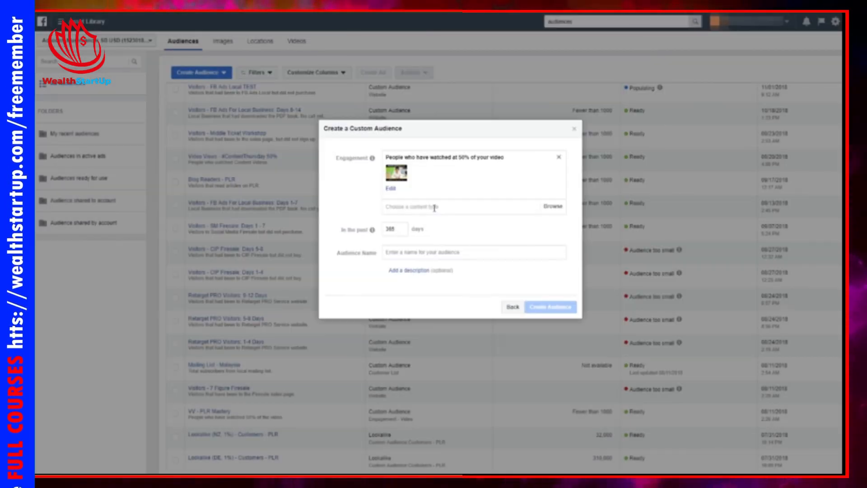
Set the video audience's retention to the past 30 days and name it "Video Views - Low Ticket Is BS"
mouse_move(399, 231)
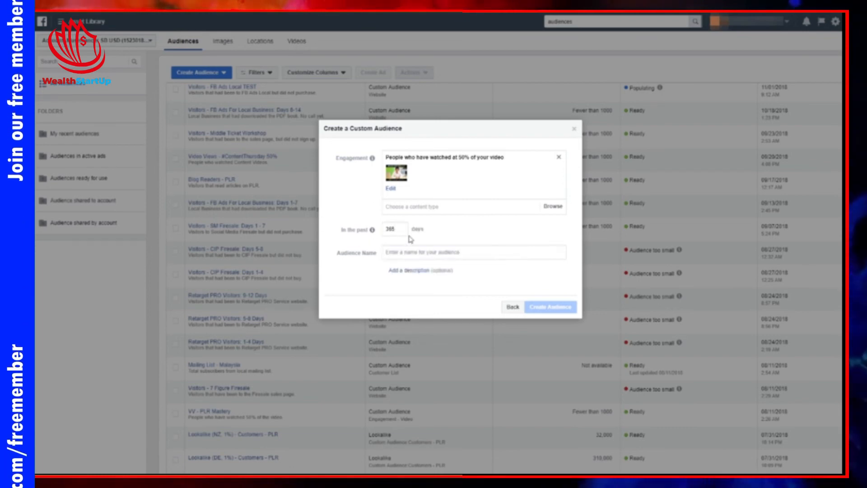
double_click(393, 229)
text(30)
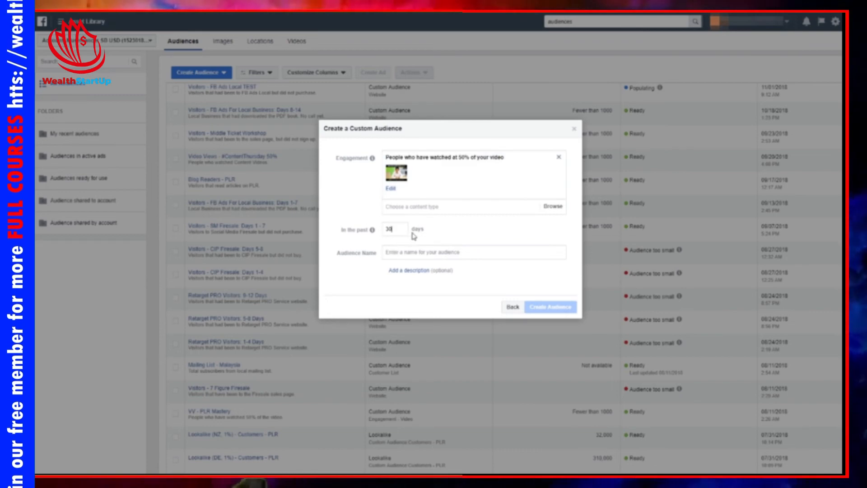
click(428, 252)
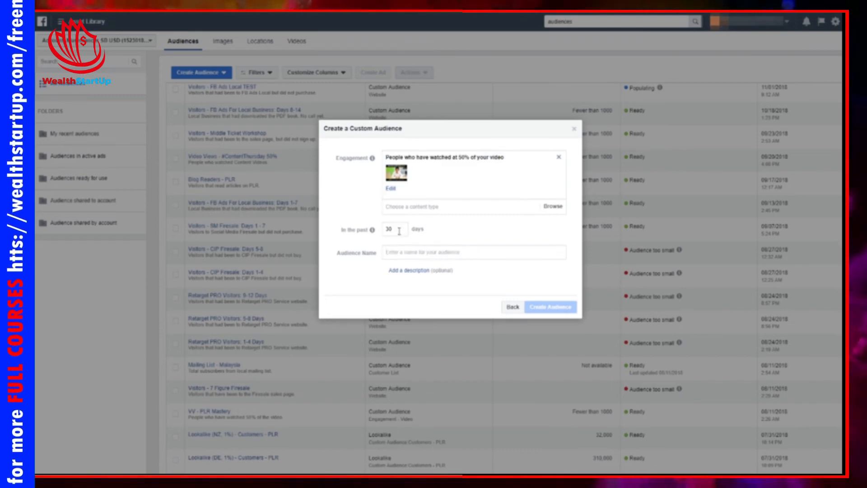
click(420, 251)
text(Video)
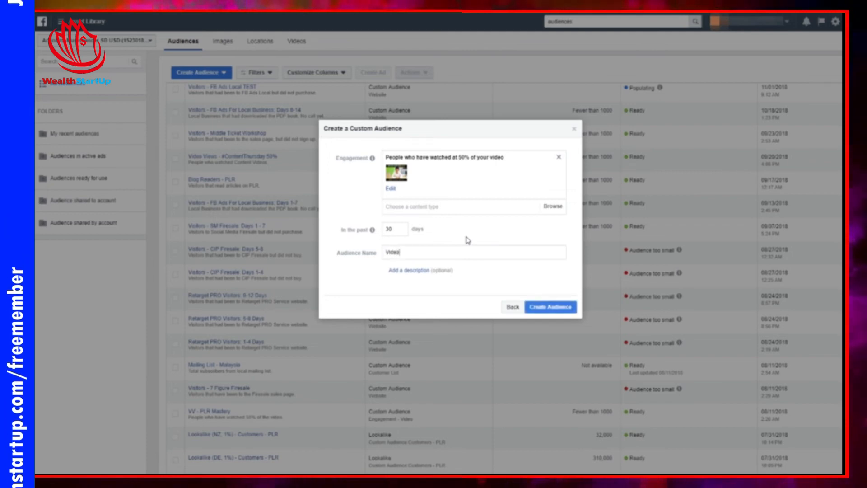
text( Views - Low)
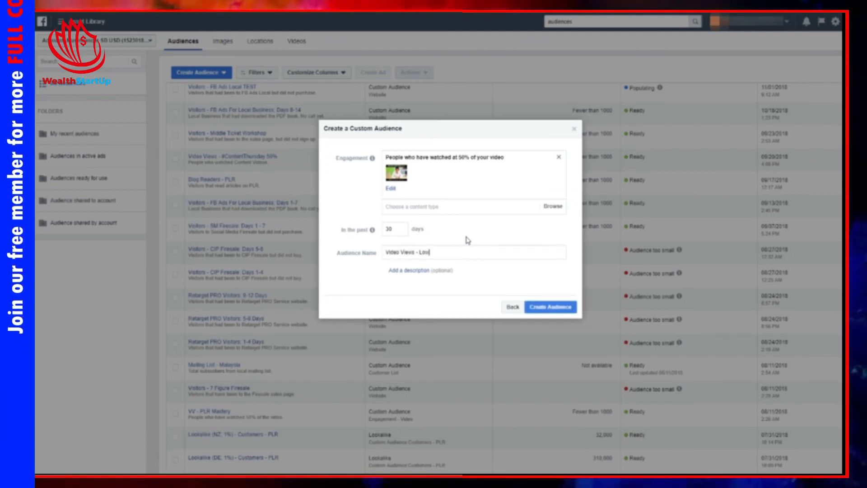
text( Ticket Is BS)
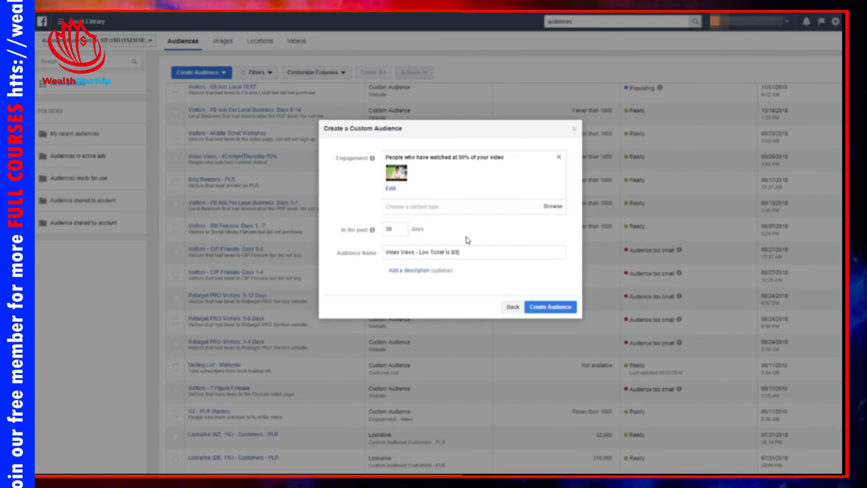
Add the description "People that watched 50% of this video." and create the video audience without starting an ad or expansion
click(412, 270)
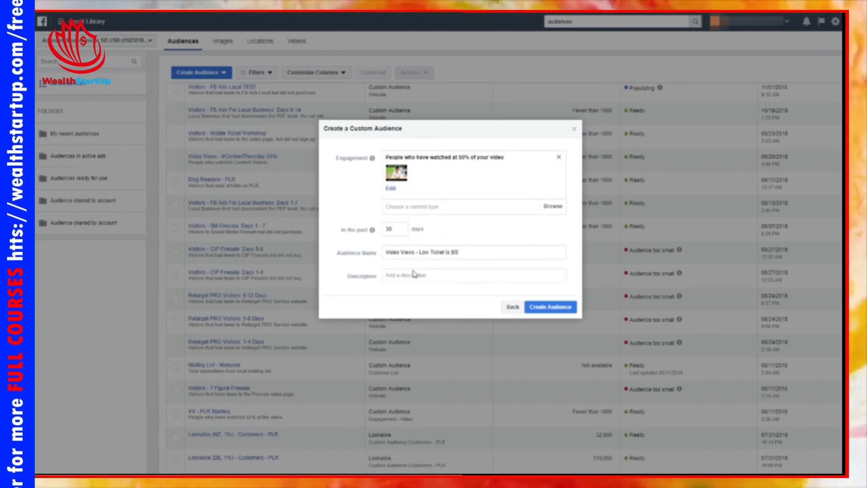
text(People )
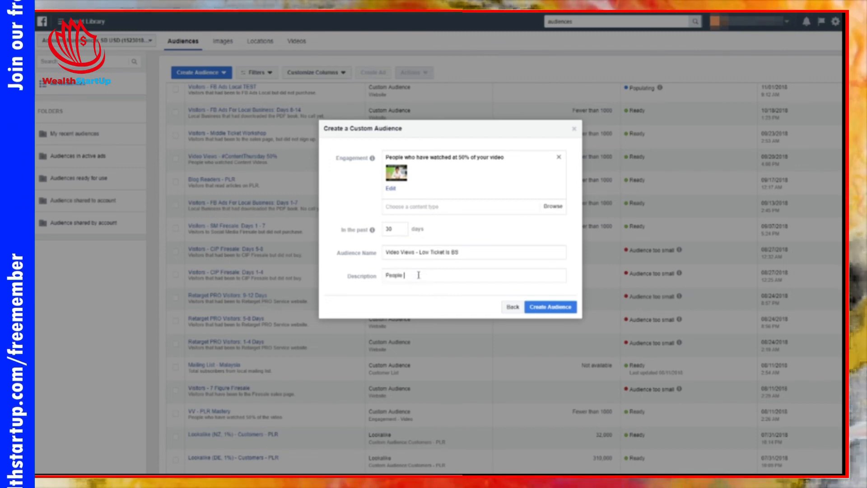
text(that watched 50% of this video.)
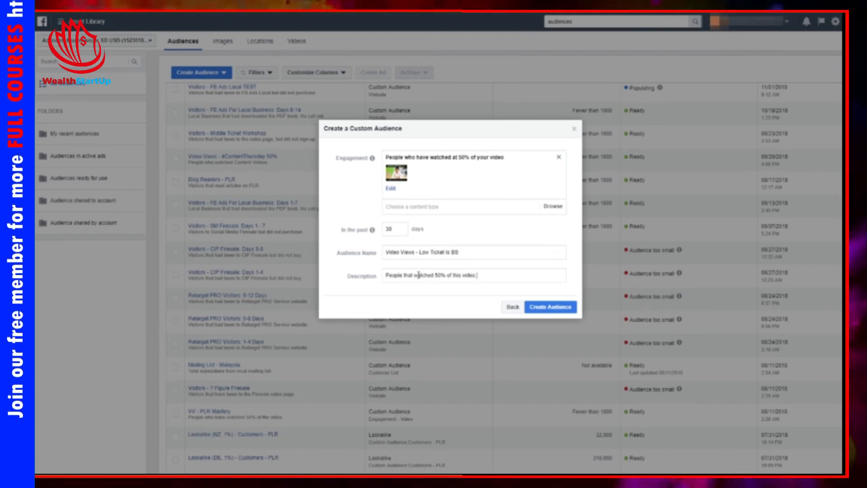
click(548, 306)
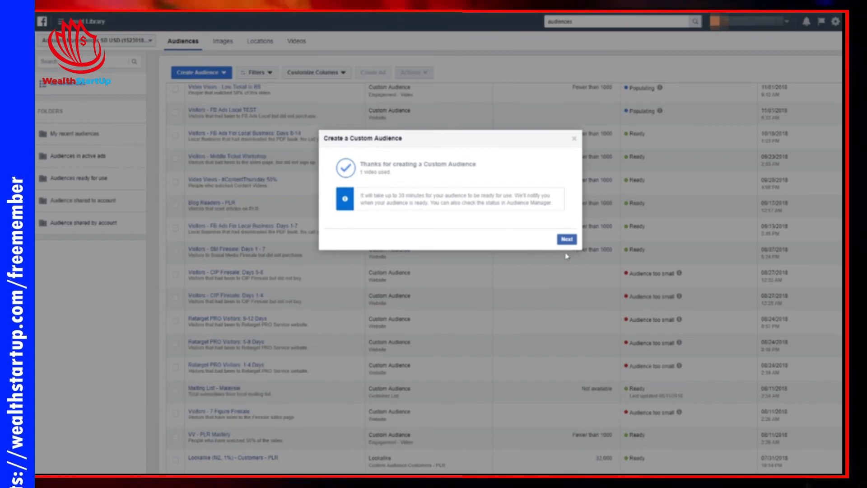
click(566, 238)
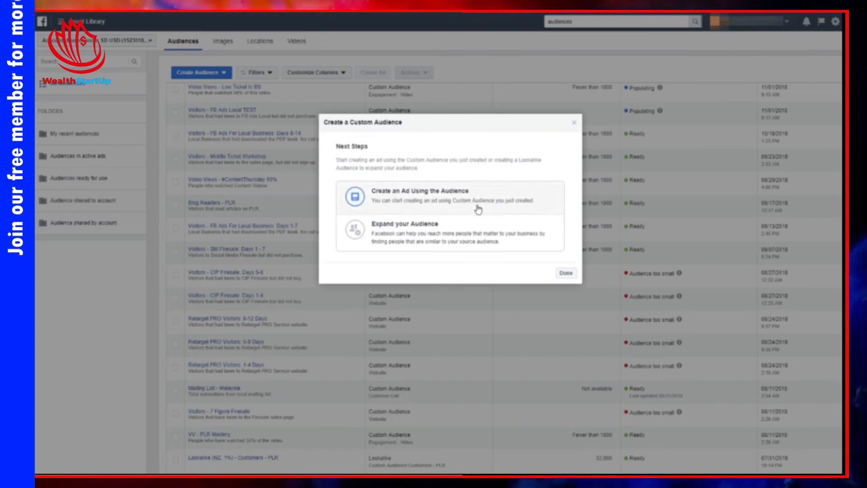
click(566, 274)
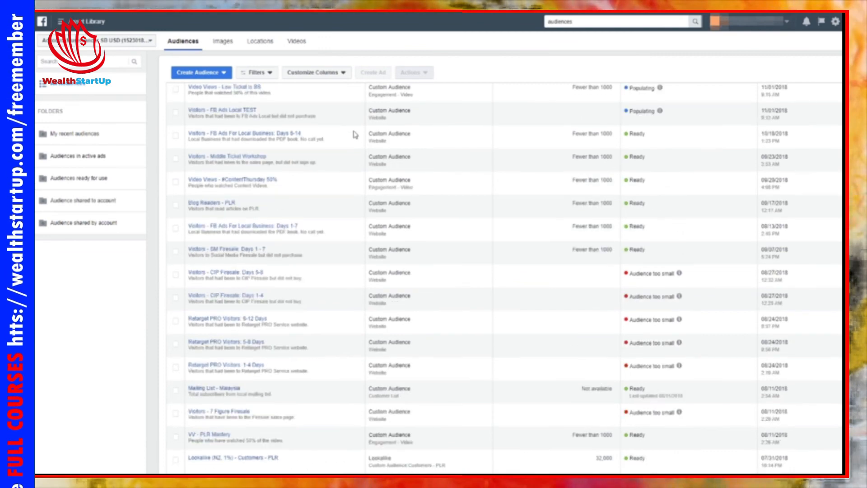
Start an engagement custom audience based on people who have interacted with a Facebook Page
click(208, 74)
click(211, 78)
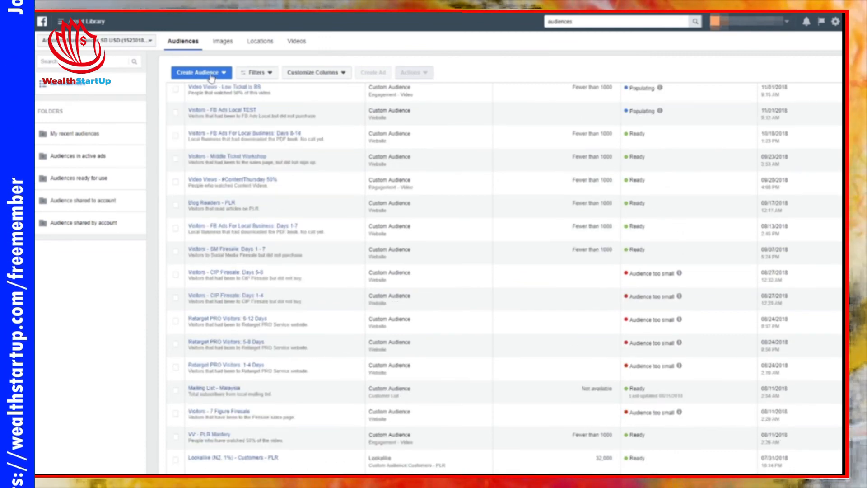
click(210, 77)
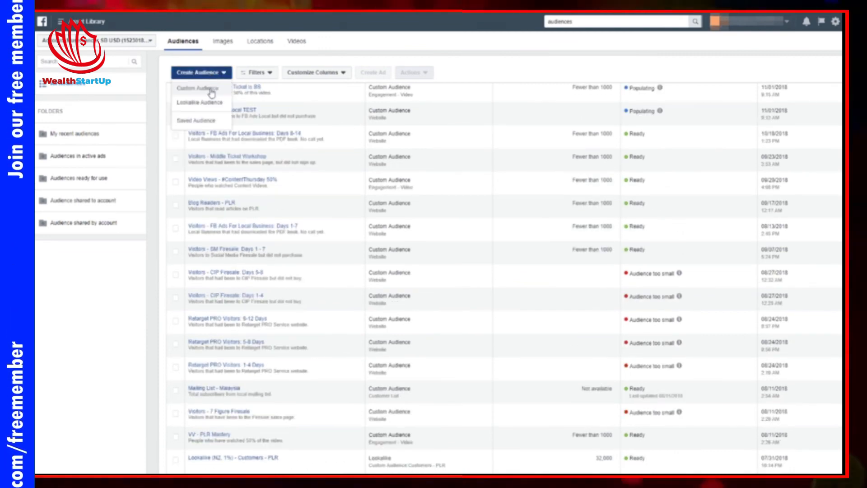
click(212, 90)
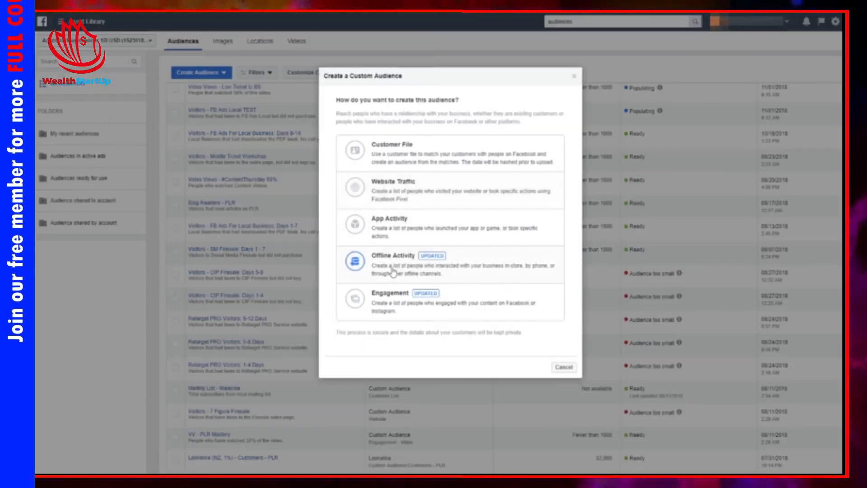
click(396, 299)
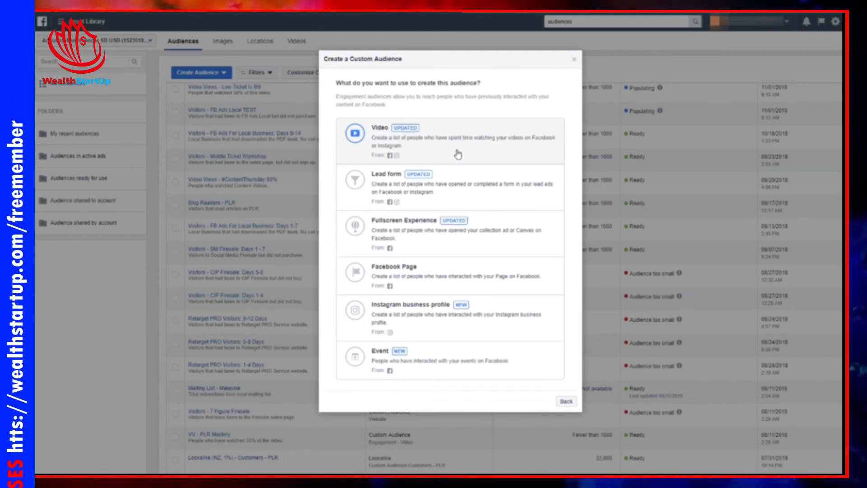
click(500, 279)
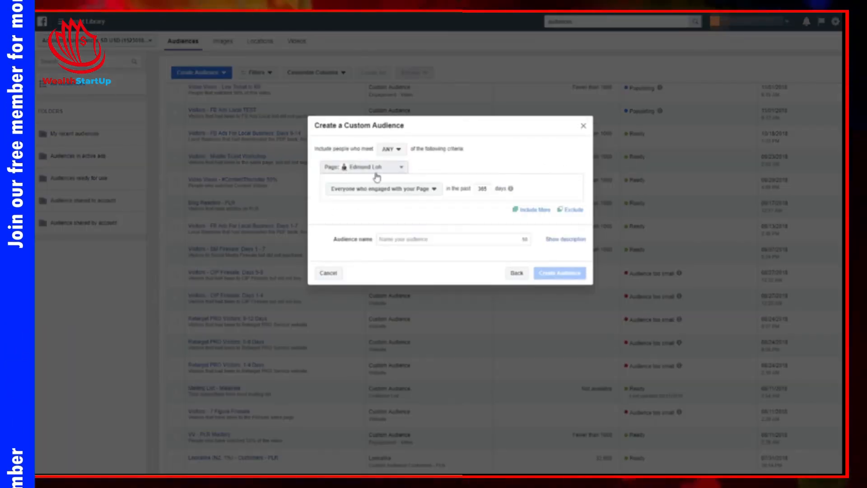
Include people who engaged with any post or ad of the preselected Page in the past 30 days
click(394, 172)
click(371, 169)
click(402, 192)
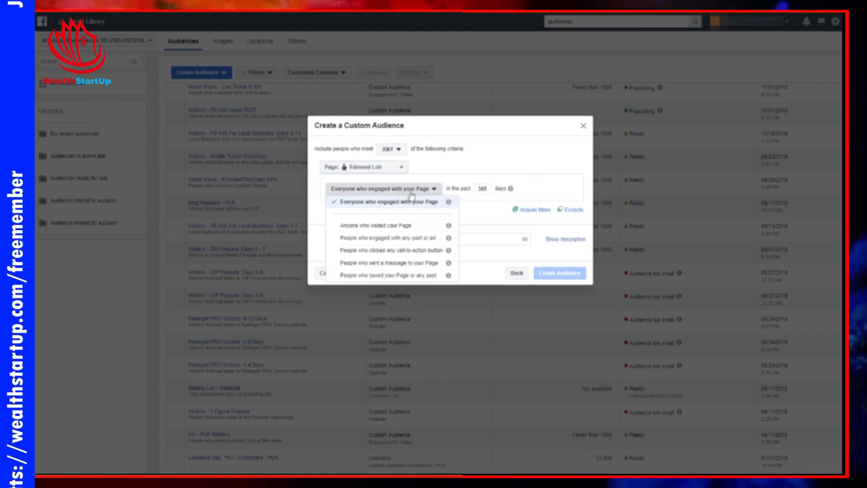
mouse_move(449, 204)
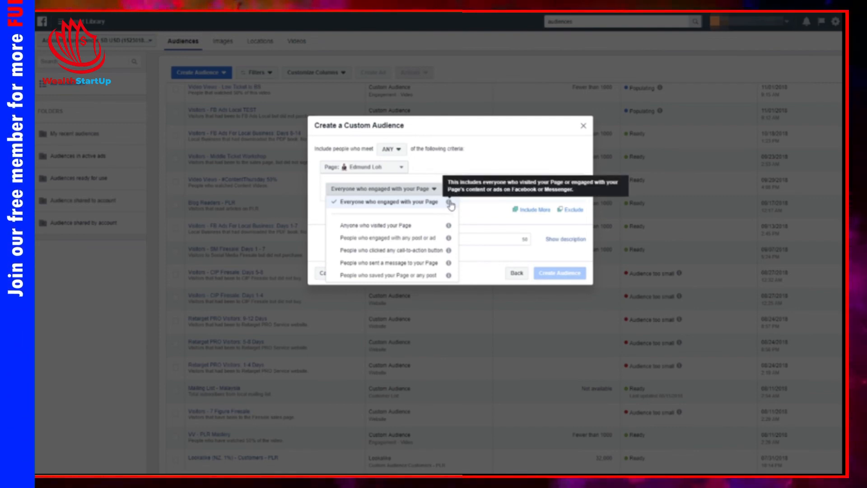
click(426, 240)
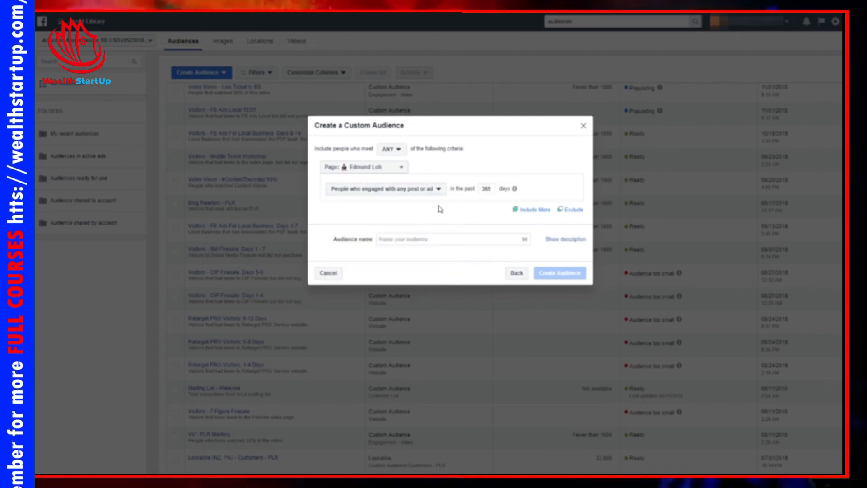
click(436, 192)
mouse_move(448, 239)
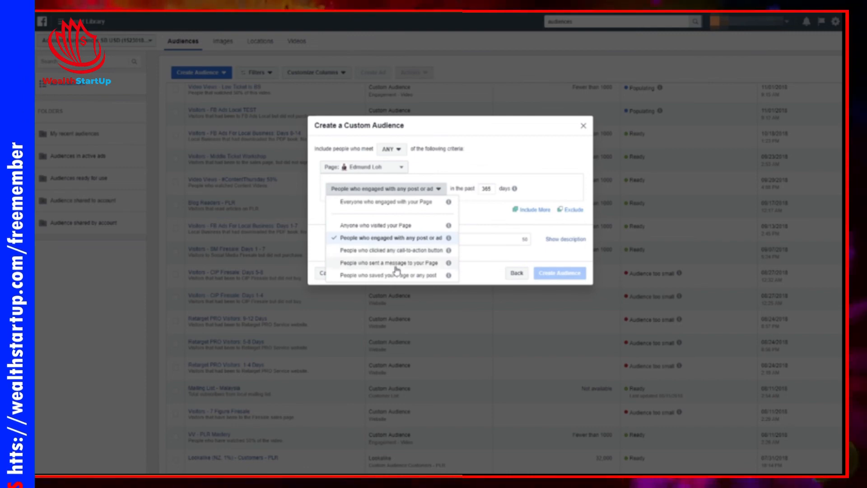
click(493, 198)
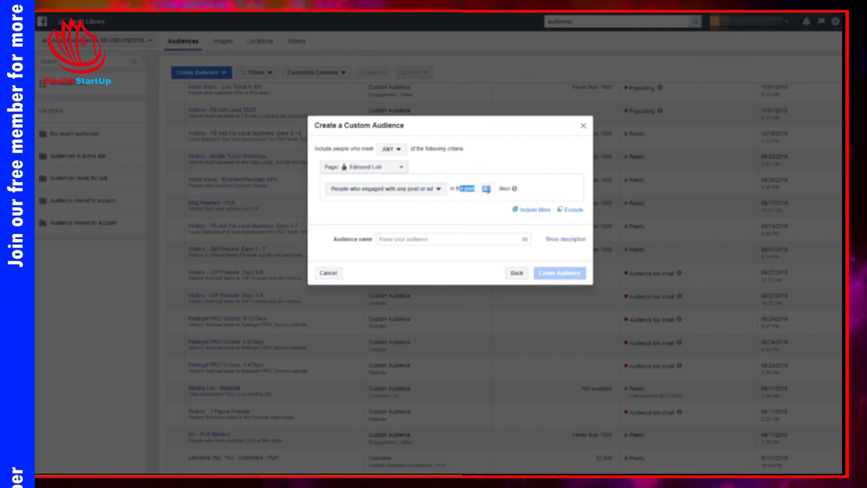
text(180)
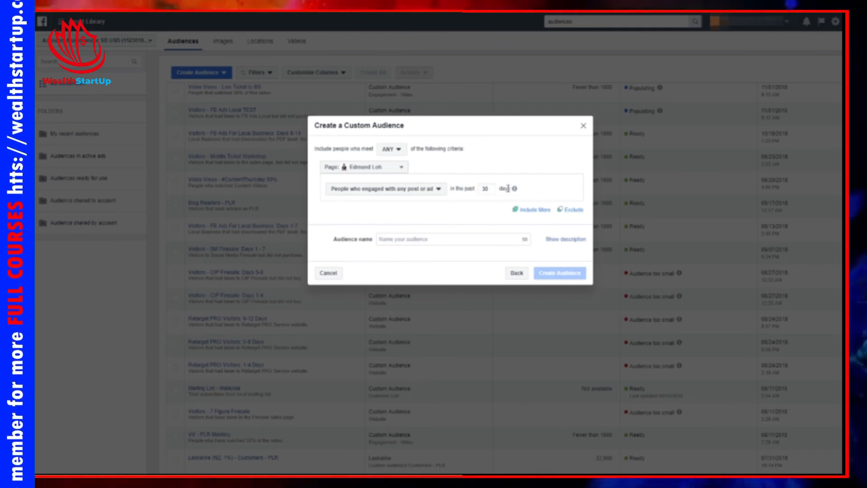
Name the audience "FB Page" followed by the Page owner's full name and "- Post Engagement"
click(445, 238)
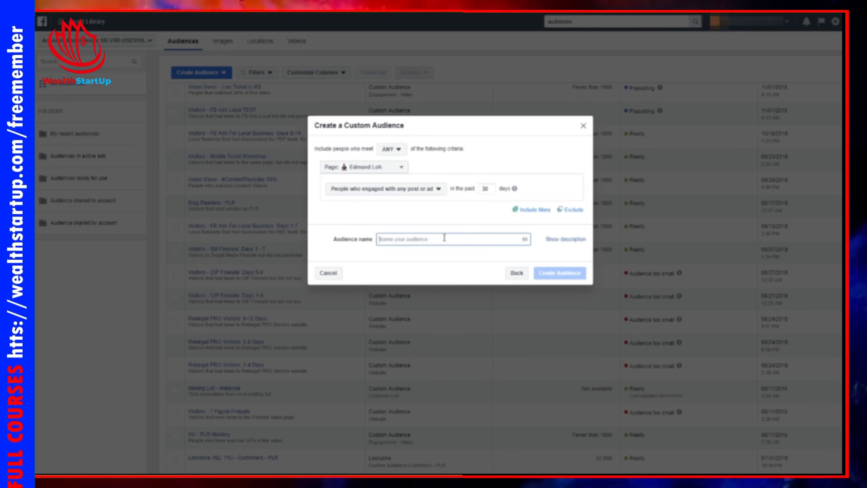
text(FB Page Edmund Loh - P)
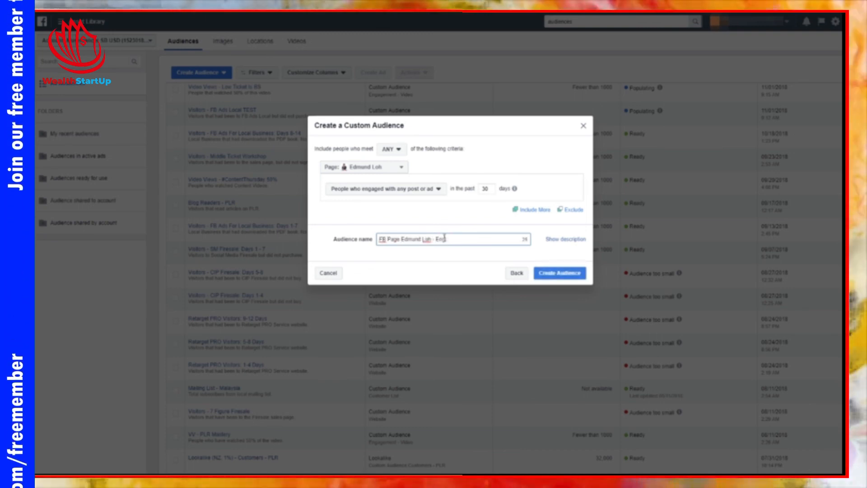
text(ost Engagement)
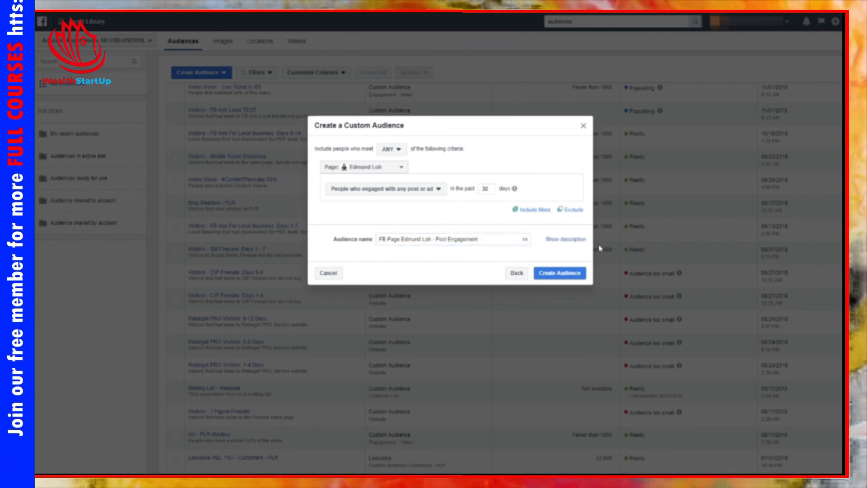
Add the description "People that engaged with my FB Posts." and create the Page engagement audience
click(565, 239)
click(459, 260)
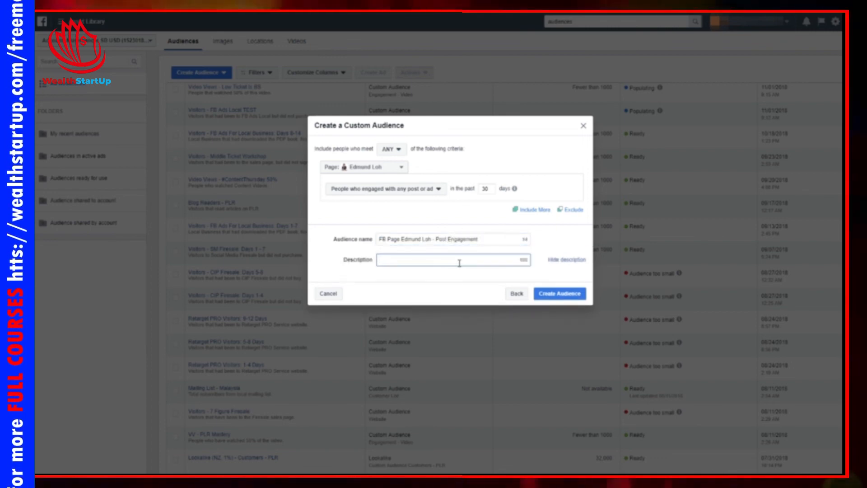
text(People that engage)
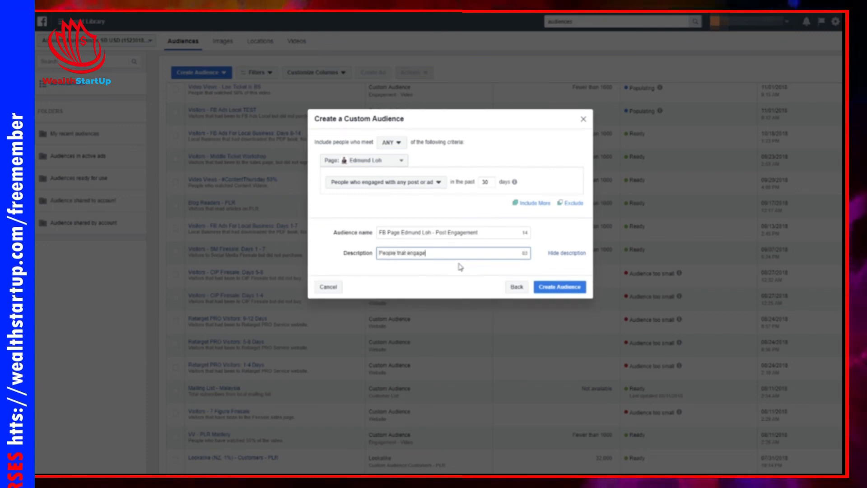
text(d with my FB Posts.)
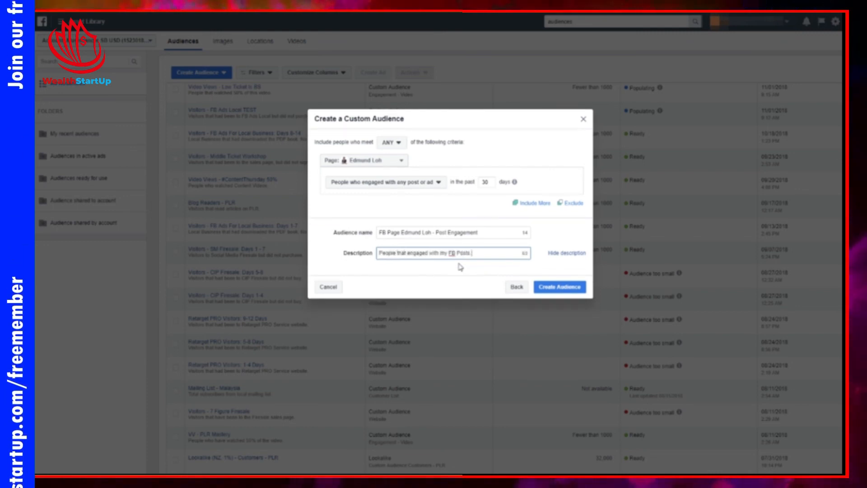
click(554, 287)
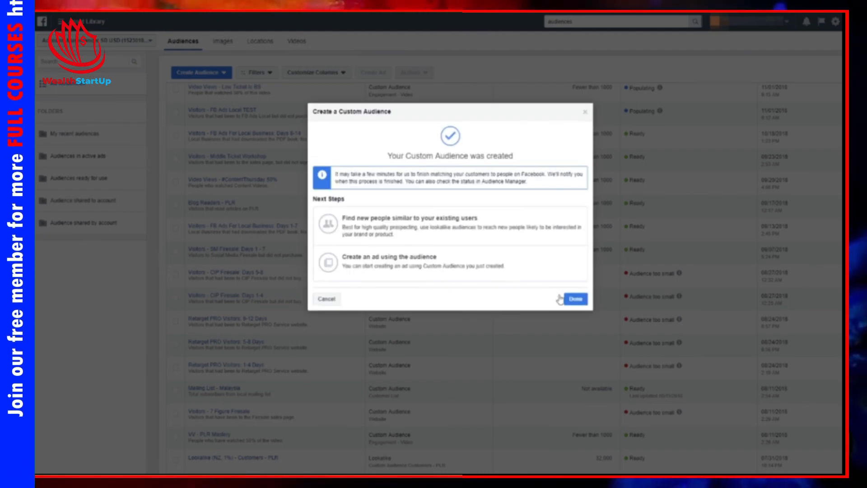
click(573, 297)
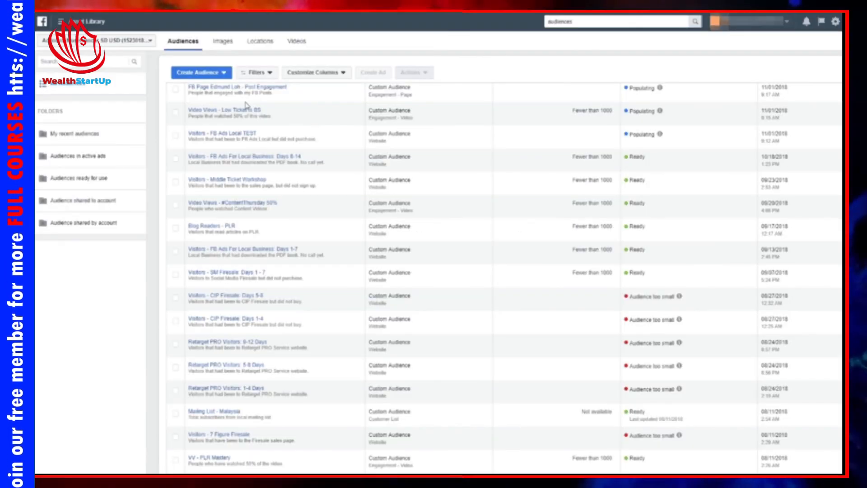
Start an engagement custom audience based on people who have interacted with an Instagram business profile
click(207, 72)
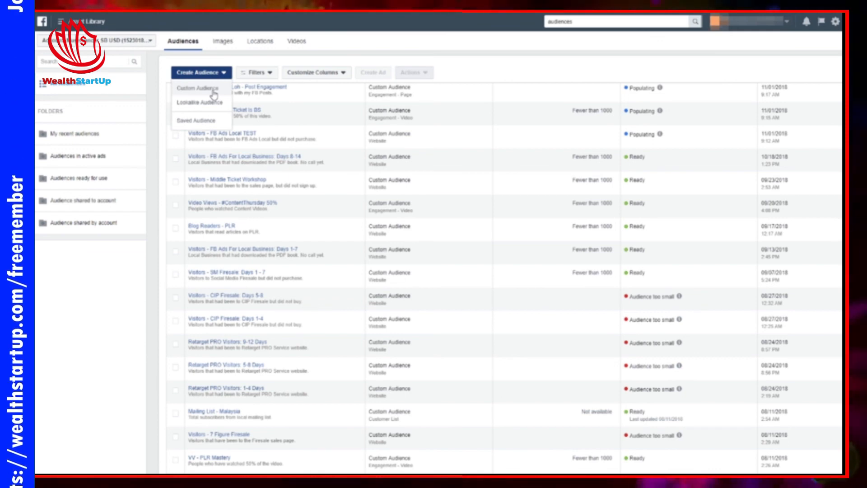
click(213, 89)
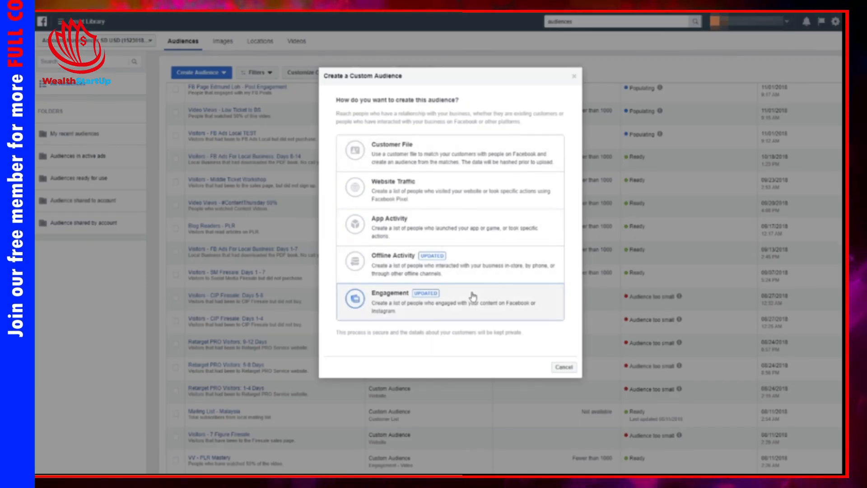
click(416, 295)
click(411, 321)
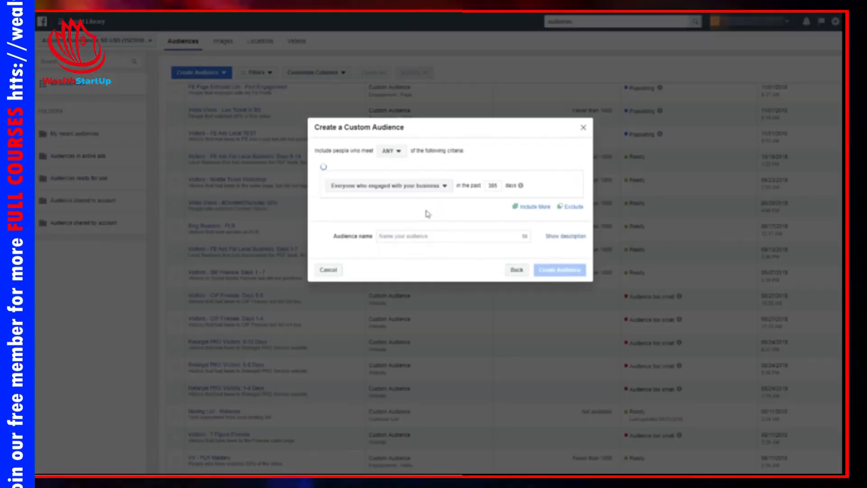
Include everyone who engaged with the preselected Instagram business profile in the past 30 days
click(401, 189)
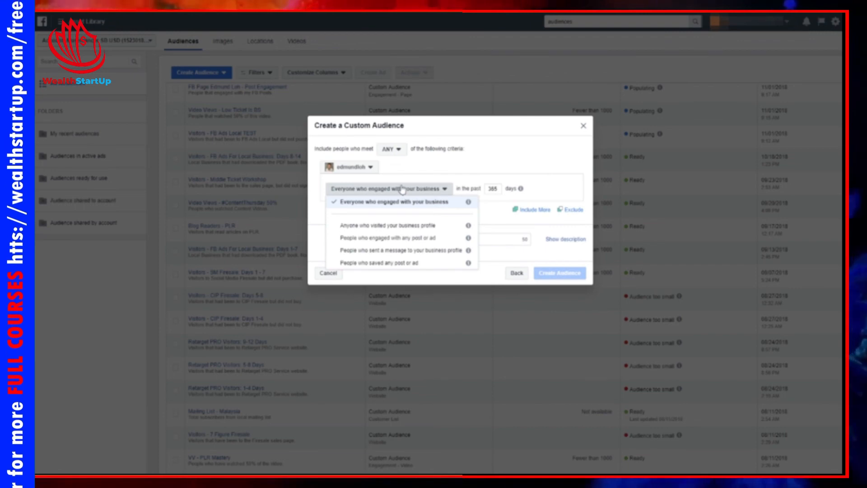
click(358, 168)
click(360, 168)
click(359, 170)
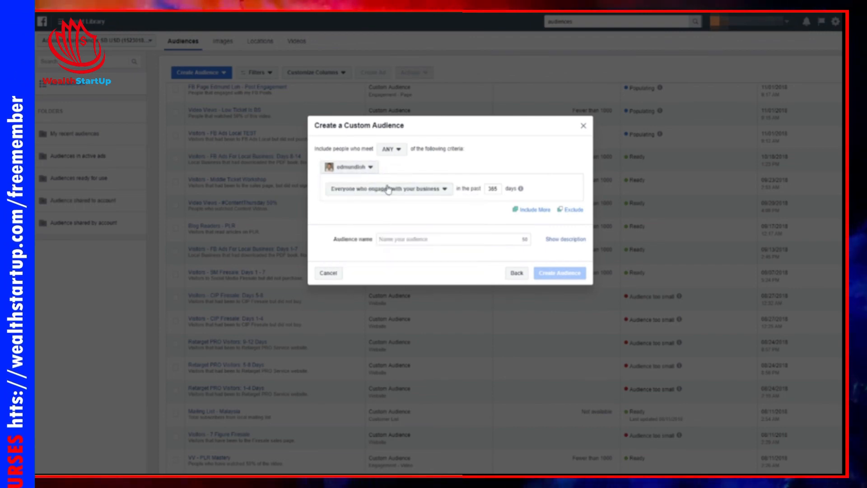
click(388, 188)
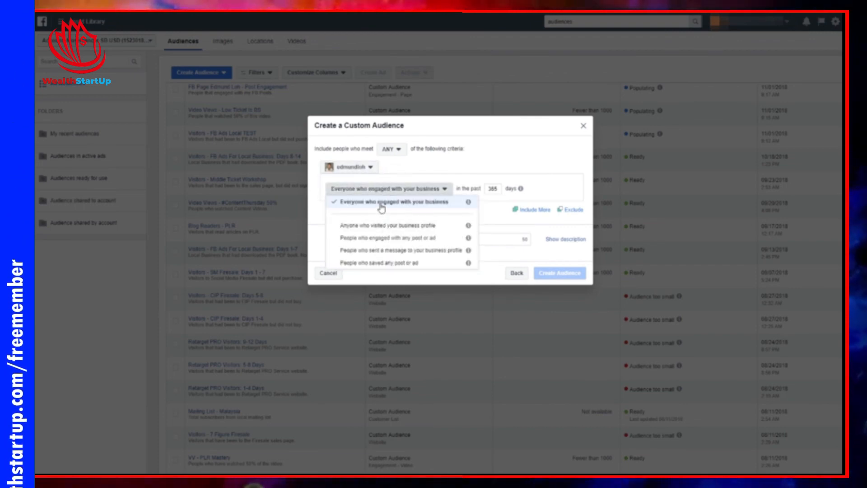
mouse_move(470, 204)
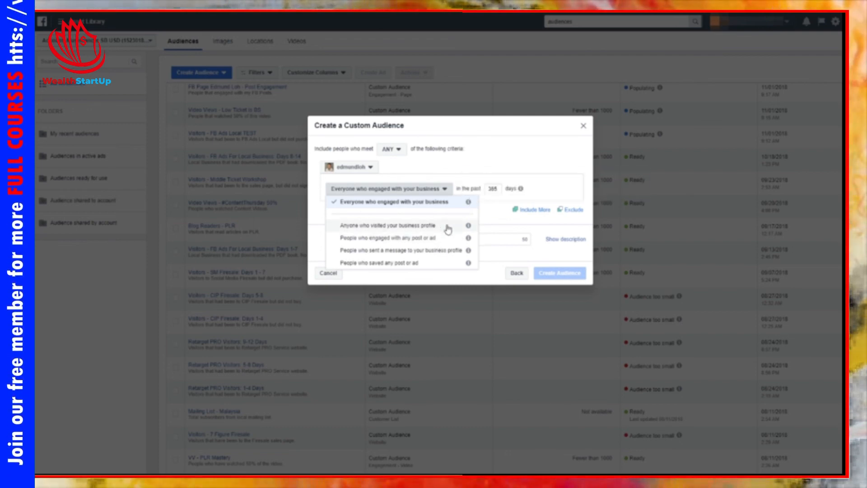
mouse_move(468, 227)
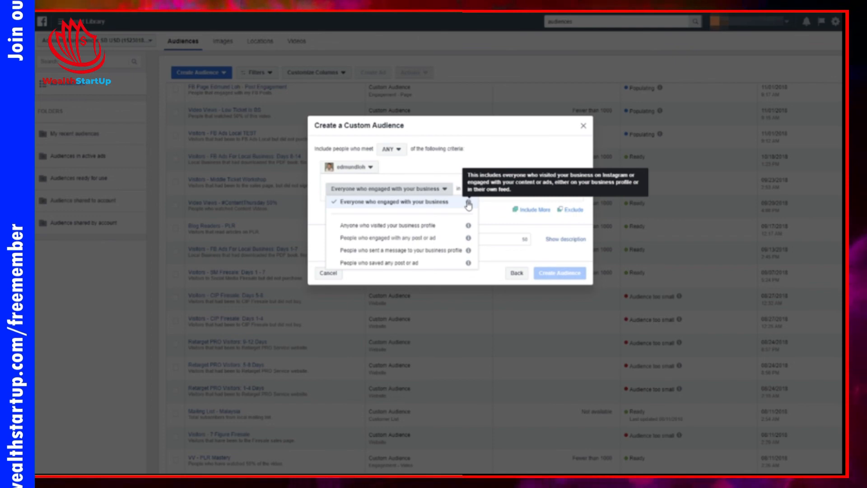
click(500, 219)
click(496, 192)
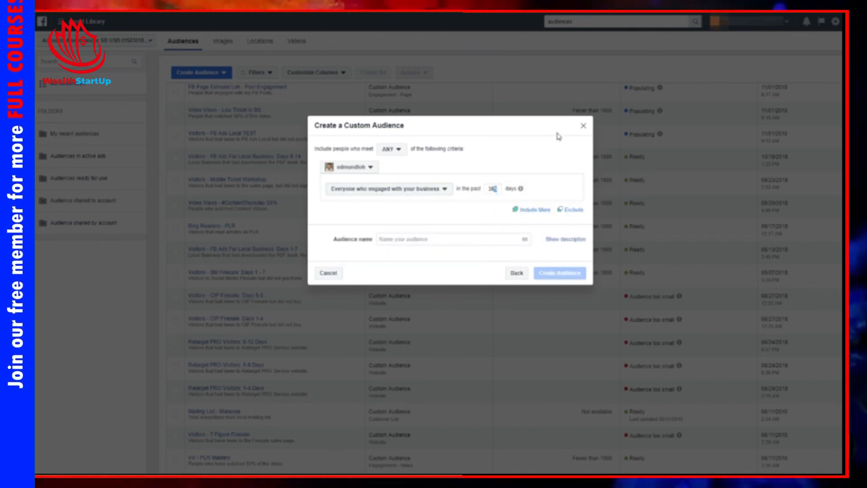
Name the audience "IG" followed by the Instagram profile's @ handle
key(Tab)
key(Tab)
key(Tab)
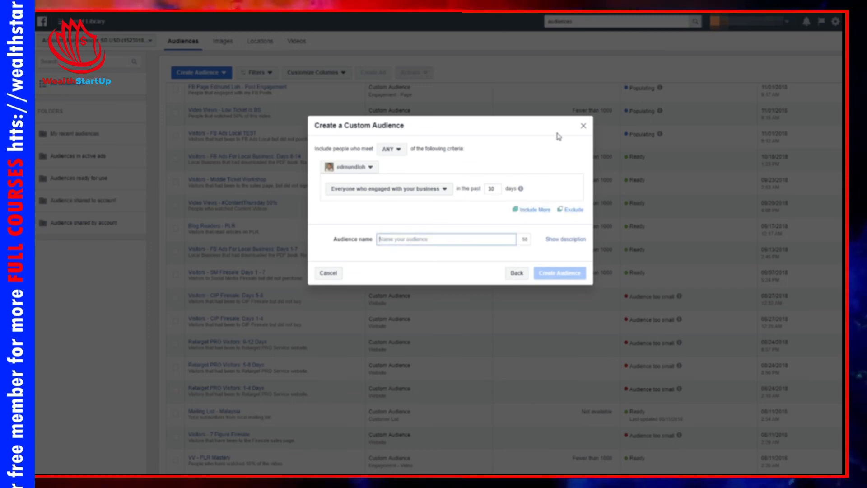
text(IG Edmu)
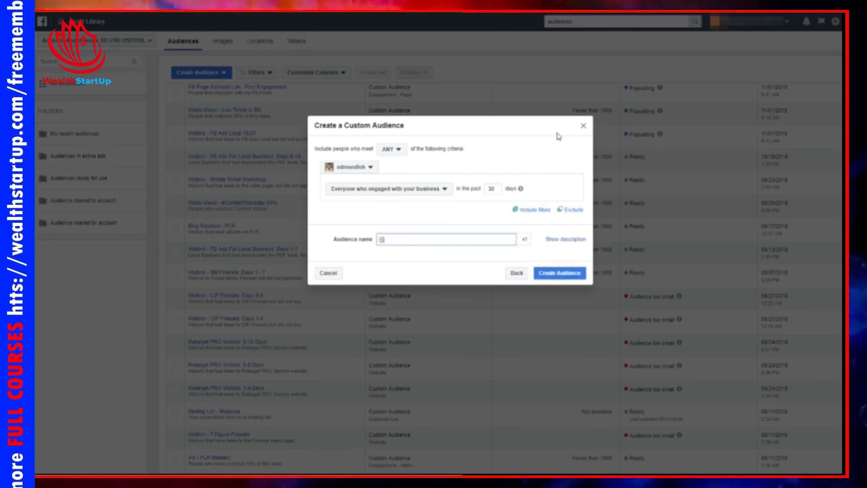
text(@edmundloh)
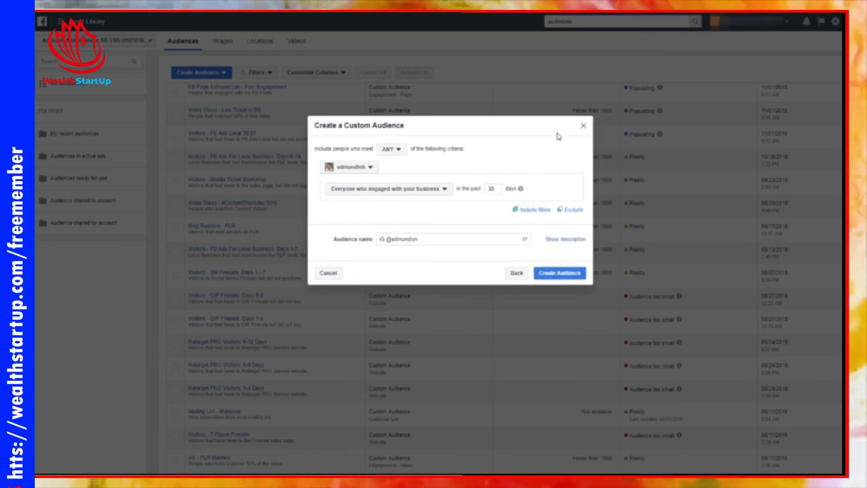
Add the description "People that engaged with my IG Profile." and create the Instagram engagement audience
click(565, 239)
click(468, 255)
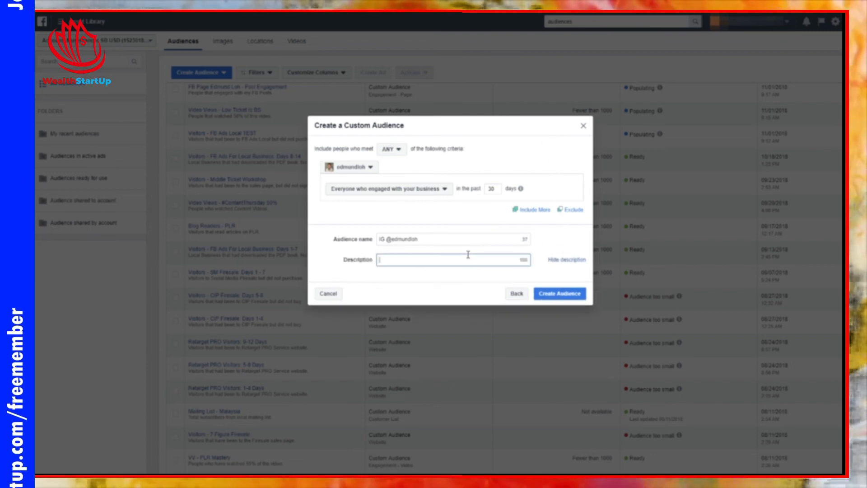
text(Fe)
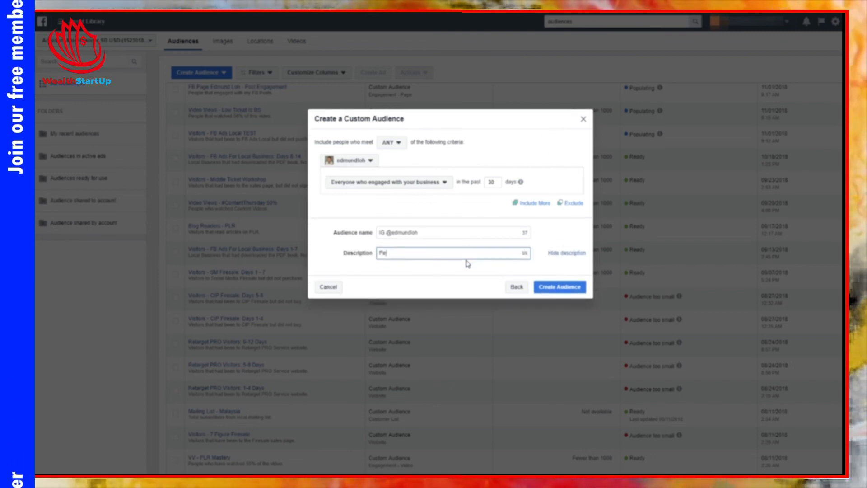
text(ople that engaged with my IG Profile)
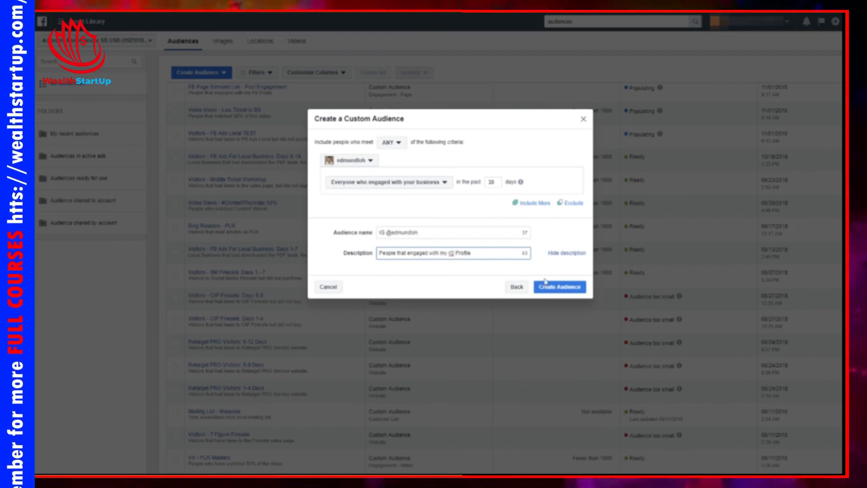
click(551, 286)
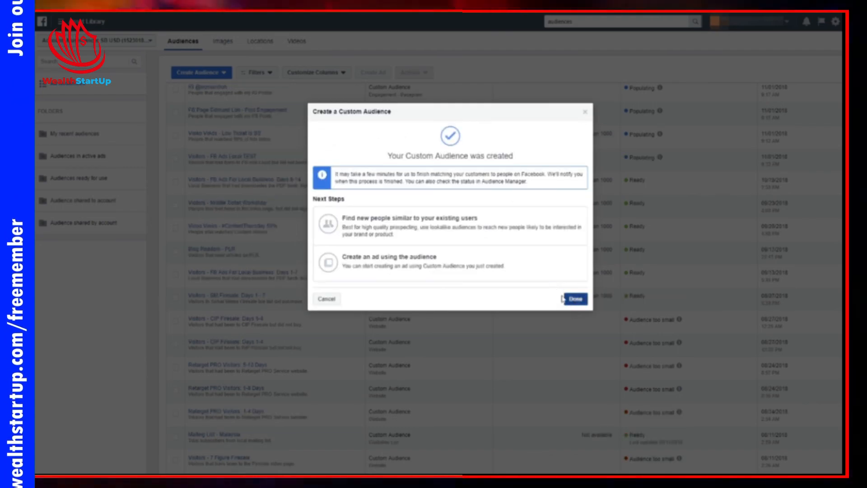
click(568, 299)
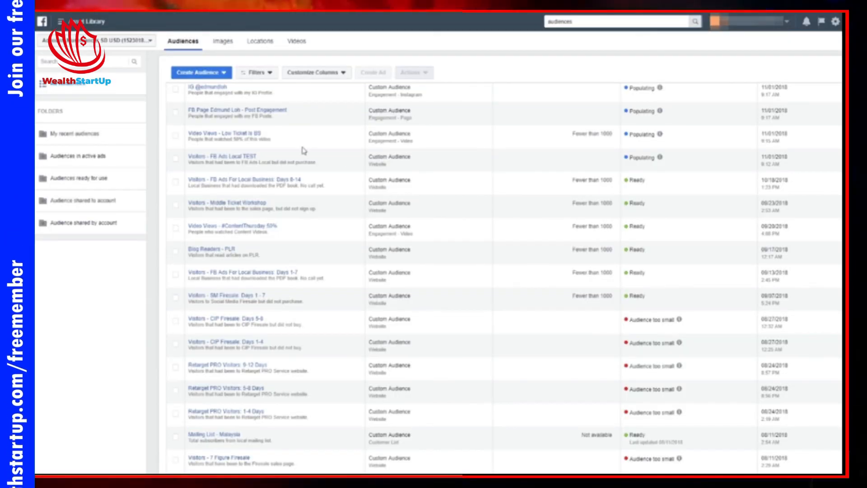